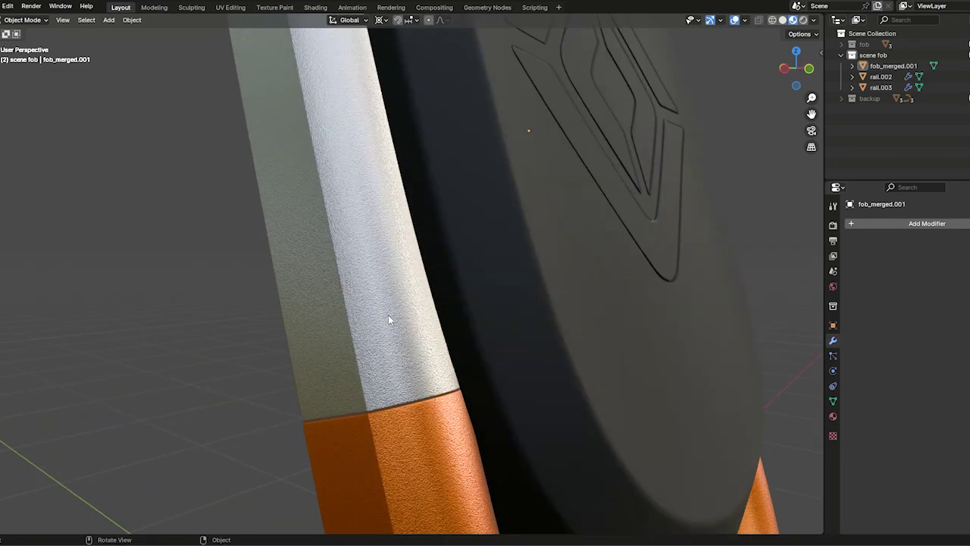
middle_drag(431, 353, 418, 335)
scroll(419, 333, down, 8)
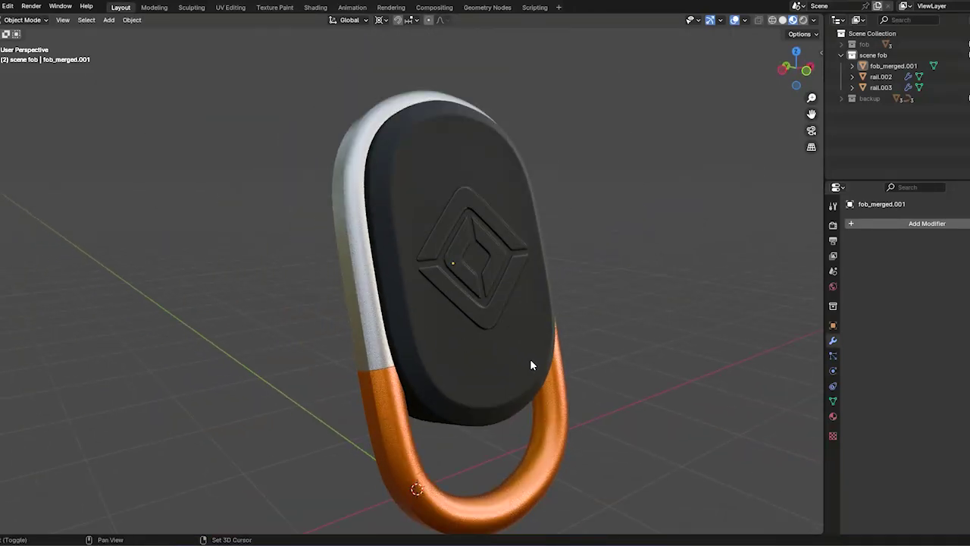
middle_drag(530, 359, 274, 321)
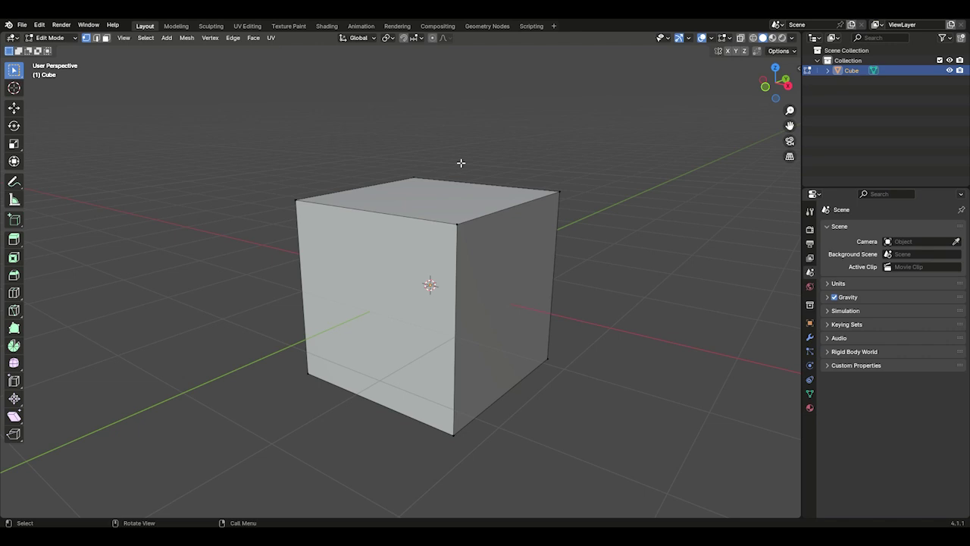
Enable the Move object gizmo in the viewport and try it by moving the cube's near top corner vertex
click(689, 38)
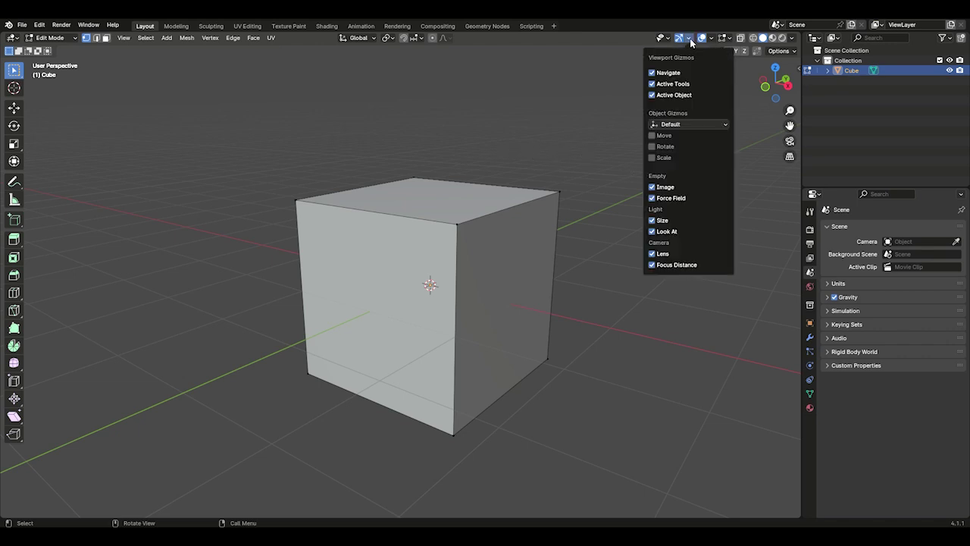
click(652, 136)
drag(497, 277, 458, 205)
mouse_move(493, 255)
mouse_down()
mouse_move(607, 274)
mouse_move(487, 243)
mouse_up()
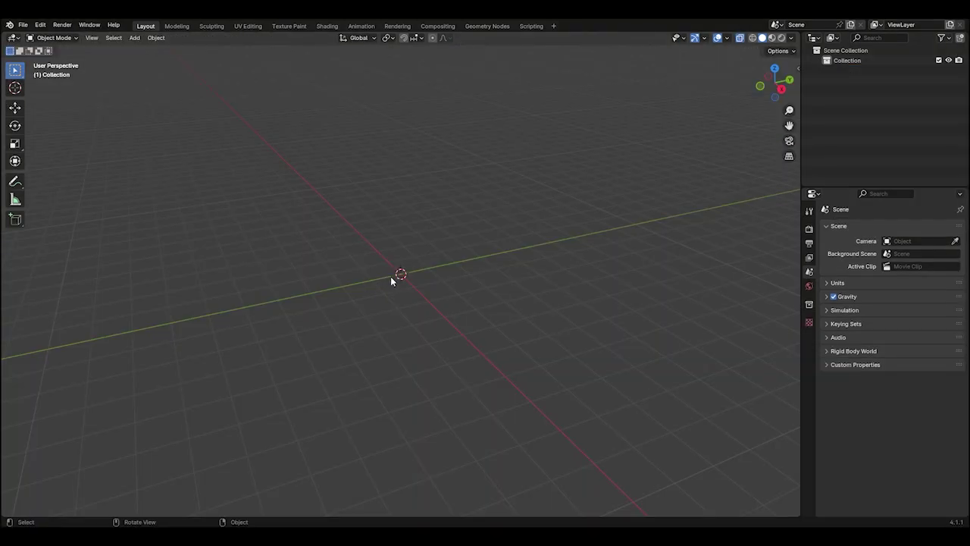
Add a cube mesh at the world origin
key(shift+a)
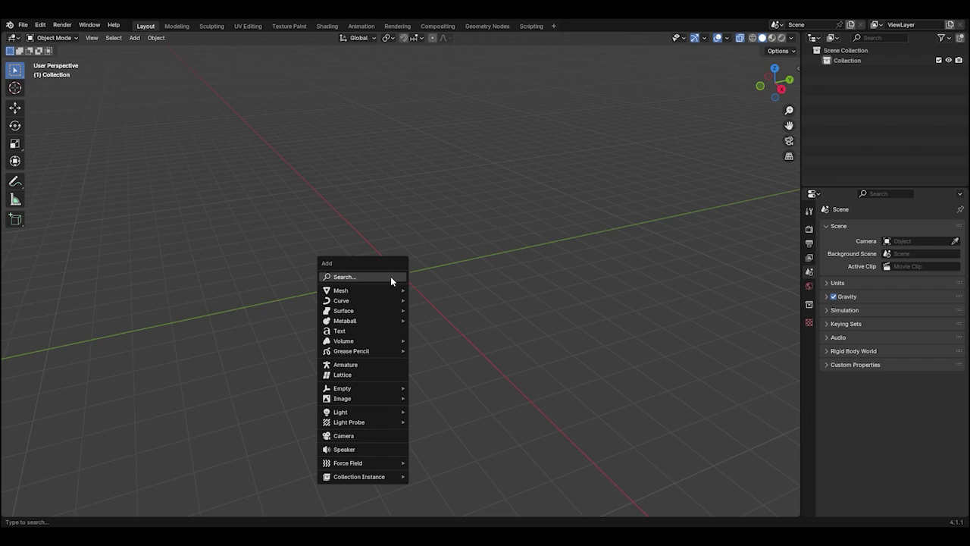
mouse_move(394, 290)
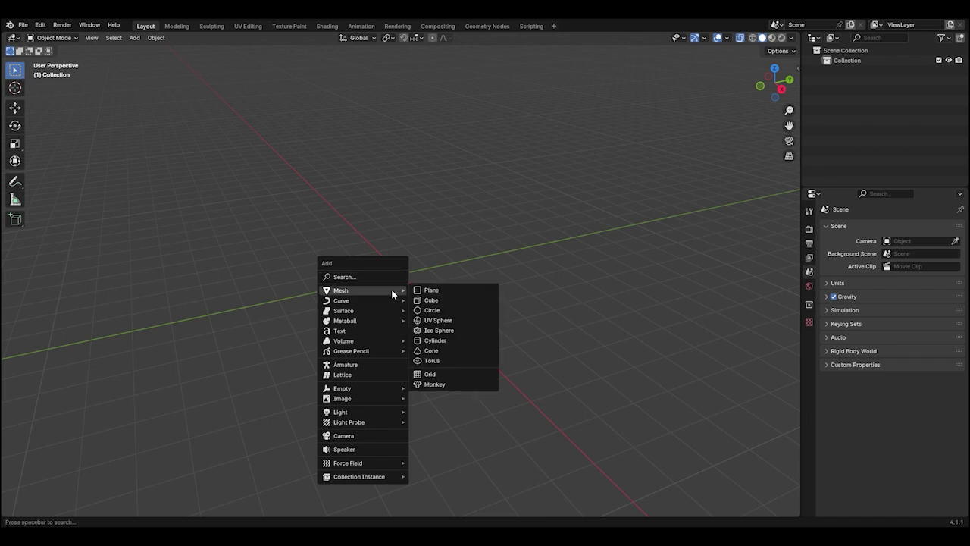
click(454, 296)
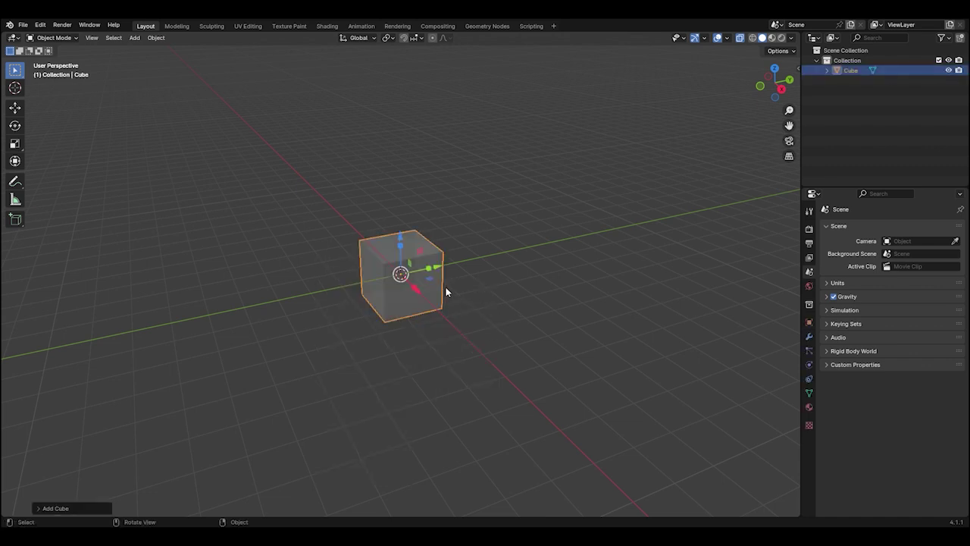
Cut the cube in half with one centred loop cut along the Y axis, working in Edit Mode from the top view
key(KP_7)
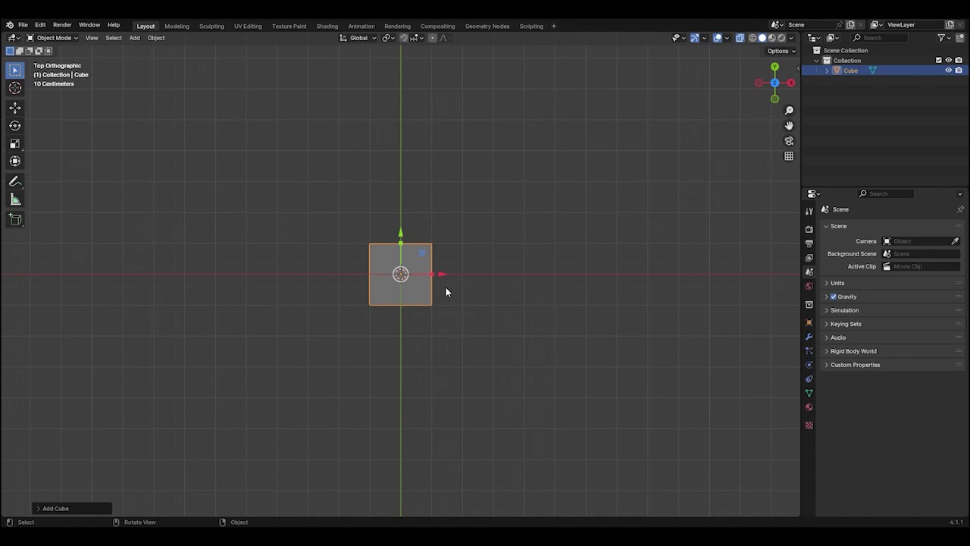
scroll(455, 296, up, 3)
scroll(257, 221, up, 4)
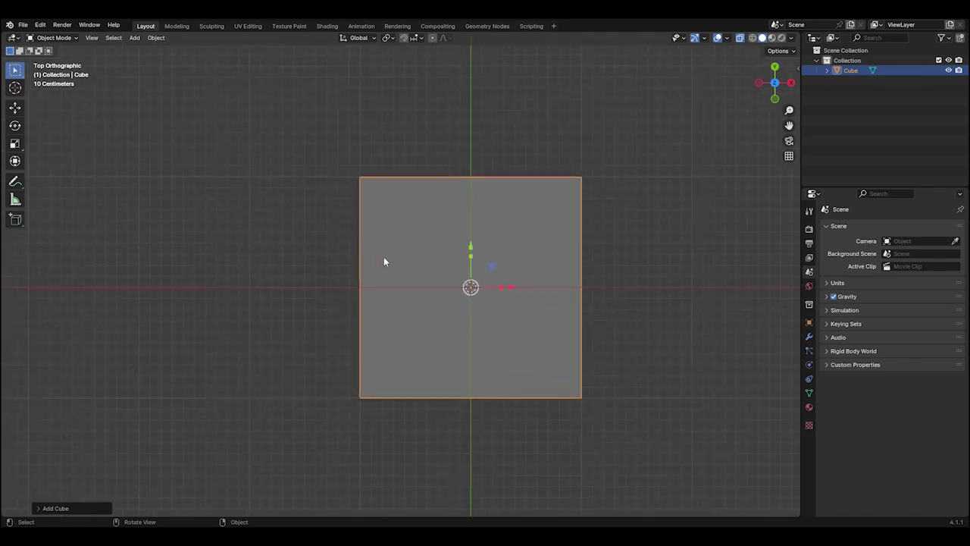
shift+middle_drag(379, 260, 437, 265)
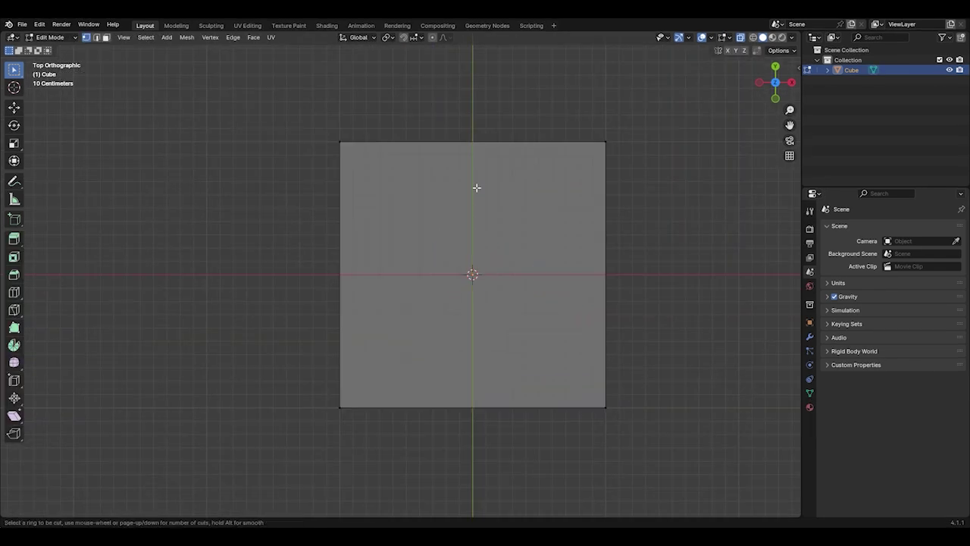
click(466, 165)
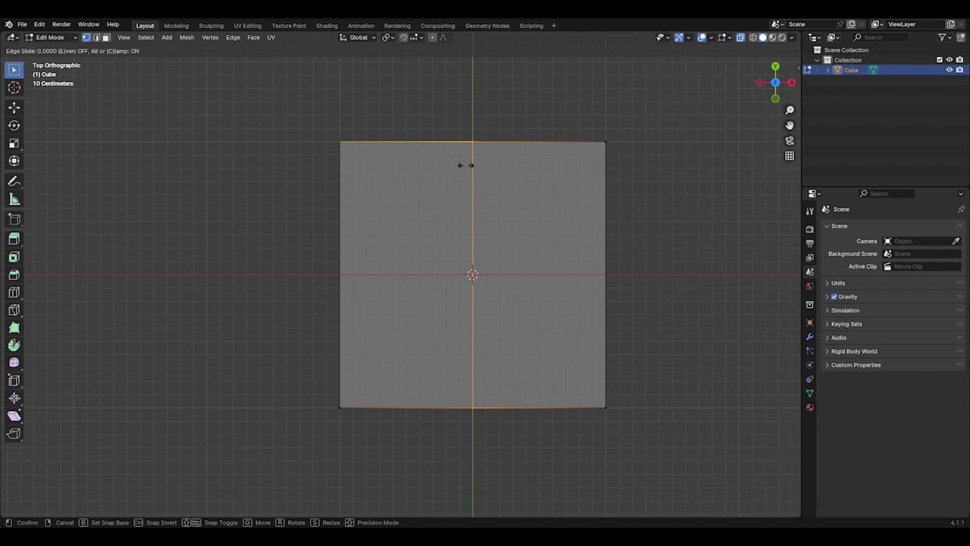
right_click(475, 176)
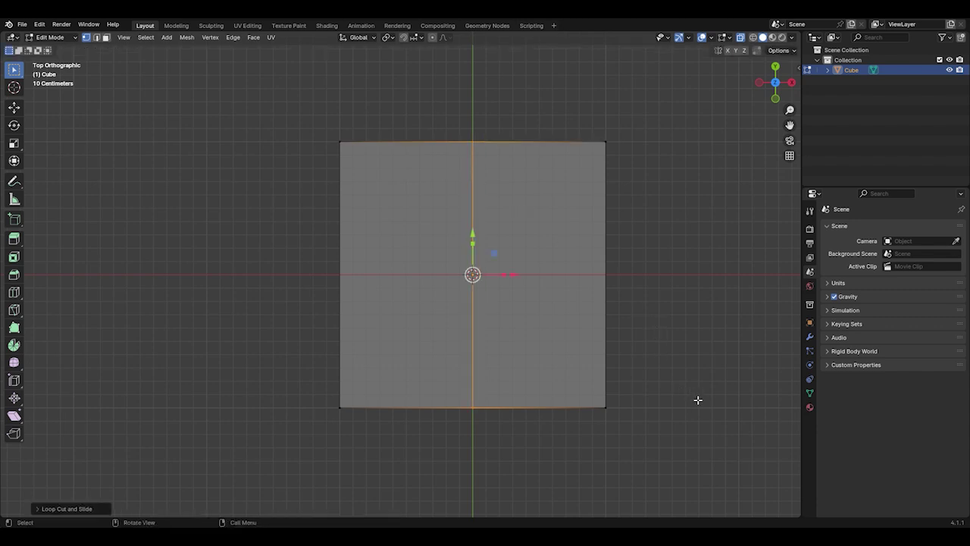
Delete the vertices on the cube's positive X side so only the negative X half remains
click(690, 440)
drag(690, 455, 605, 197)
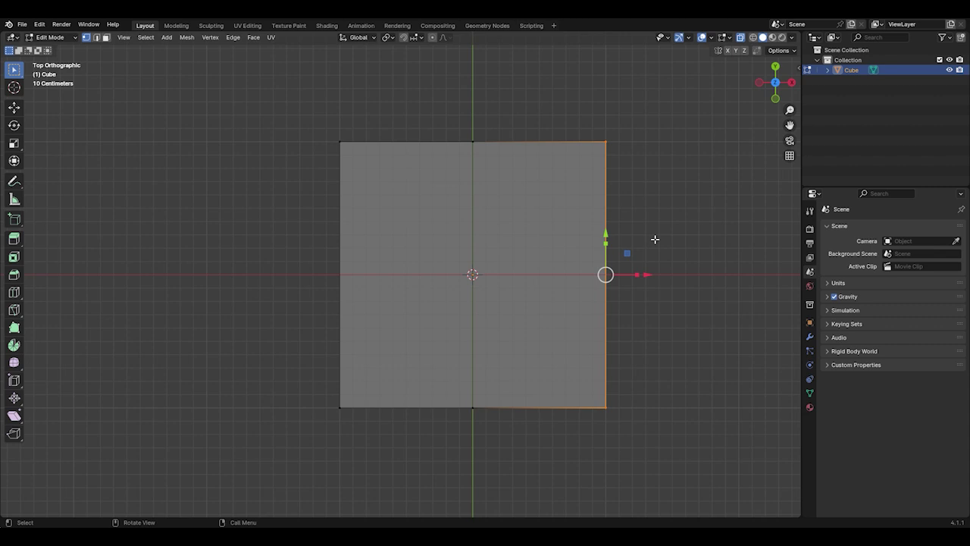
key(x)
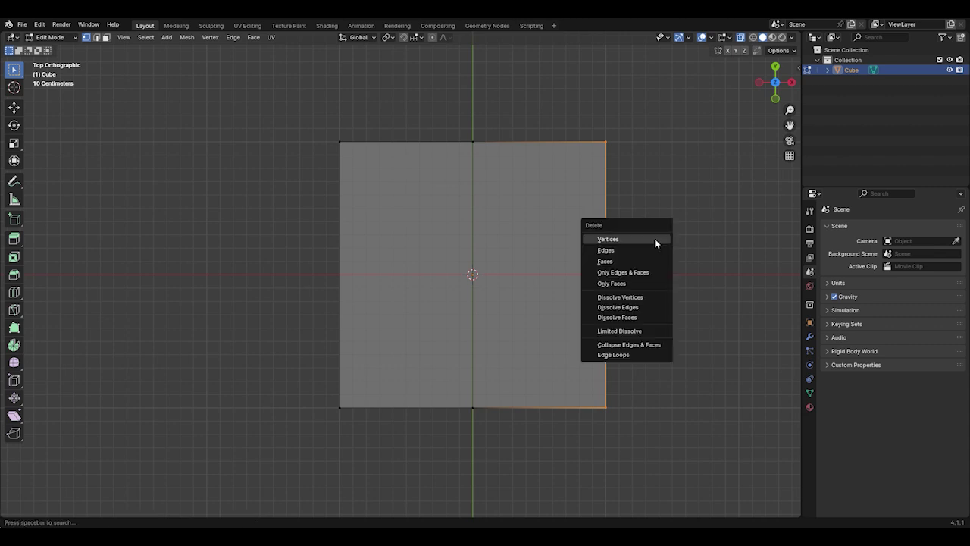
click(654, 241)
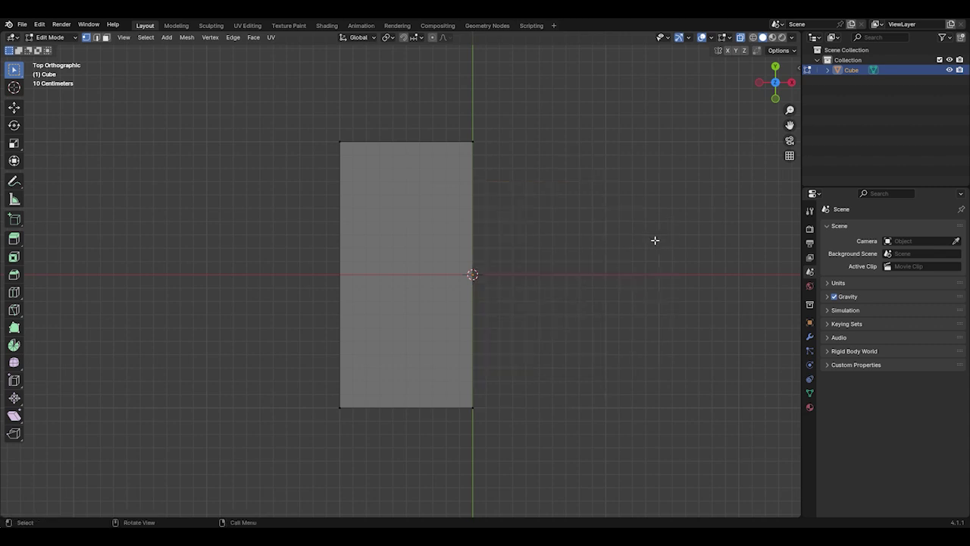
Add a Mirror modifier on the X axis to the half cube and enable Clipping
click(809, 336)
click(848, 230)
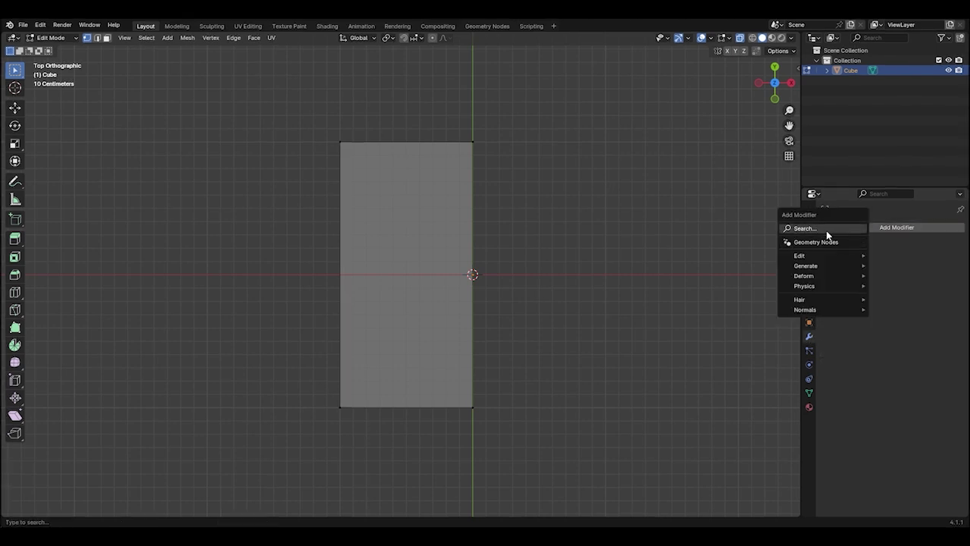
click(826, 231)
text(mirr)
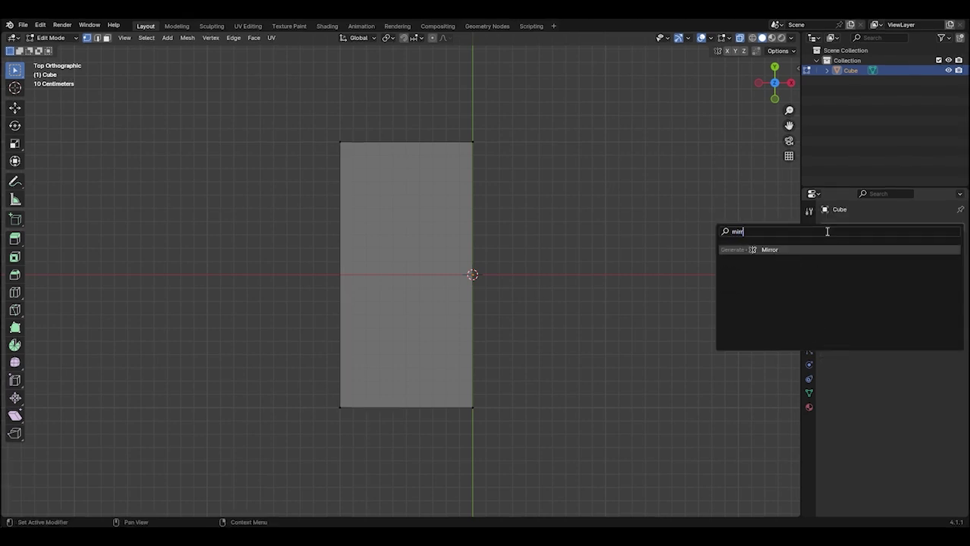
click(771, 249)
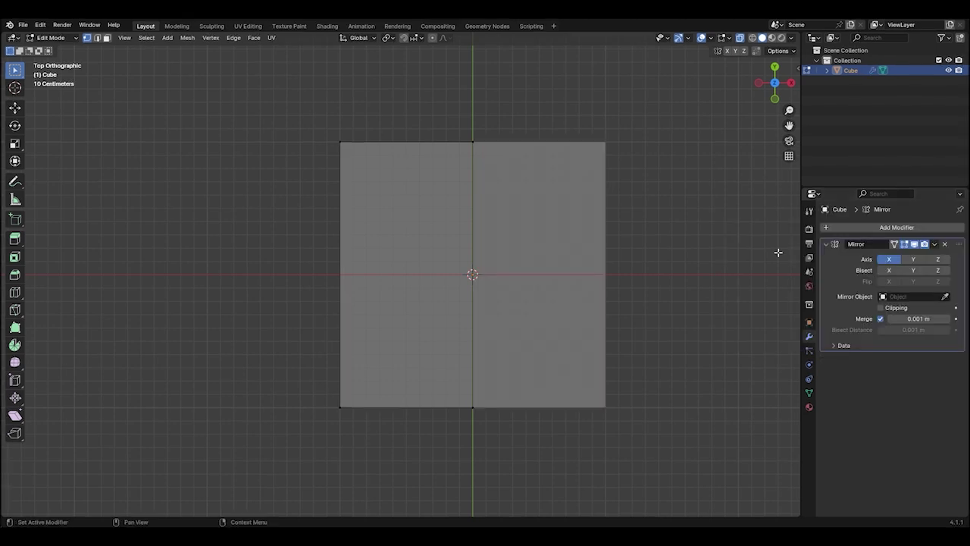
click(883, 308)
Flatten the whole mesh by scaling it along Z to about 0.29 in the front view
middle_drag(624, 416, 633, 312)
scroll(633, 312, down, 3)
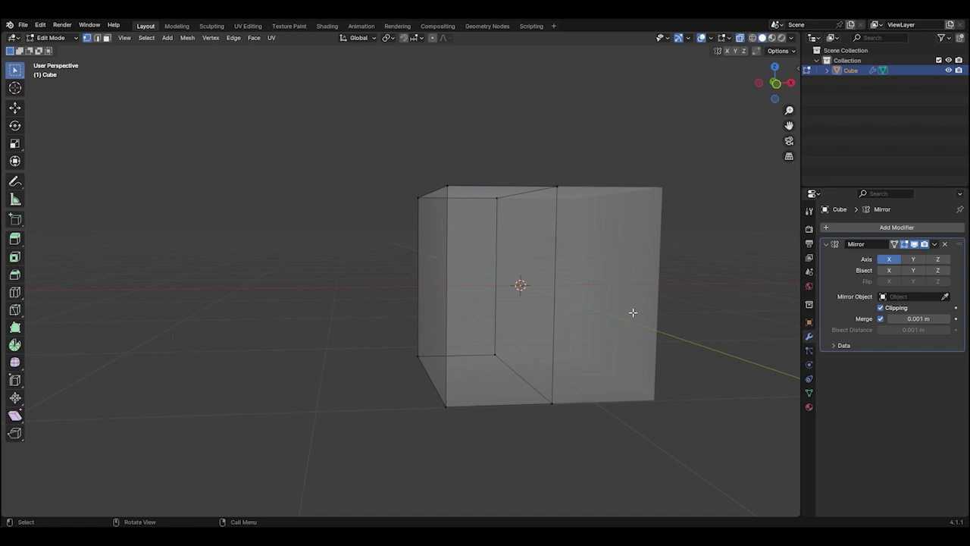
key(KP_1)
key(a)
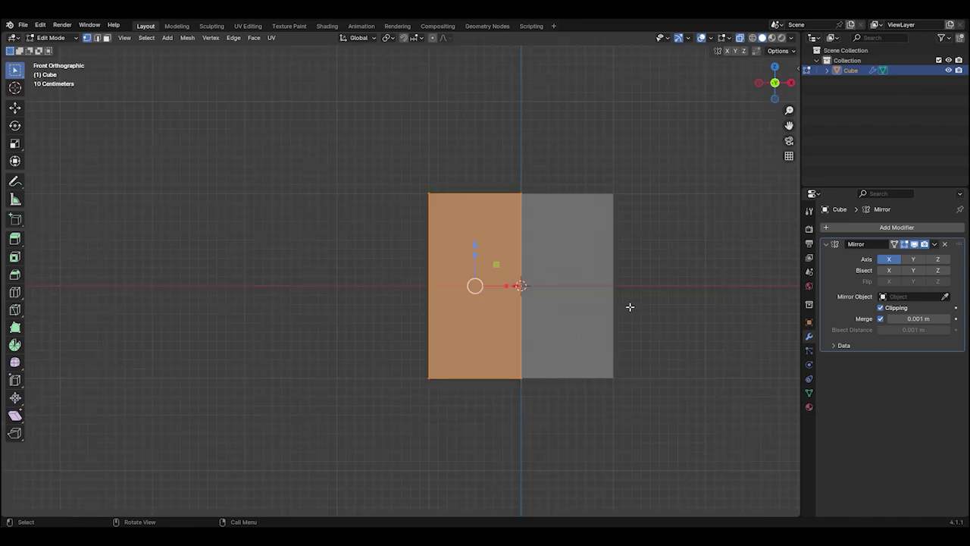
scroll(523, 273, up, 1)
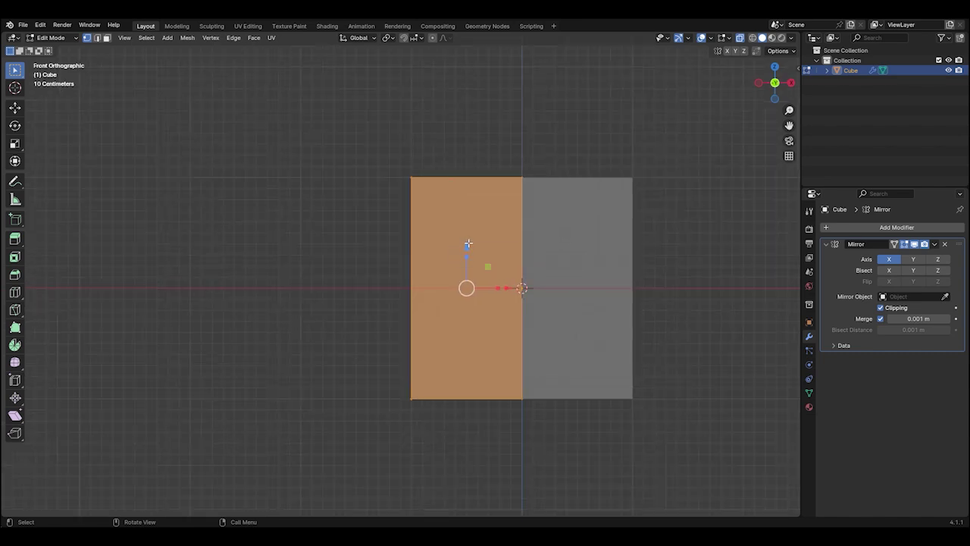
key(s)
key(z)
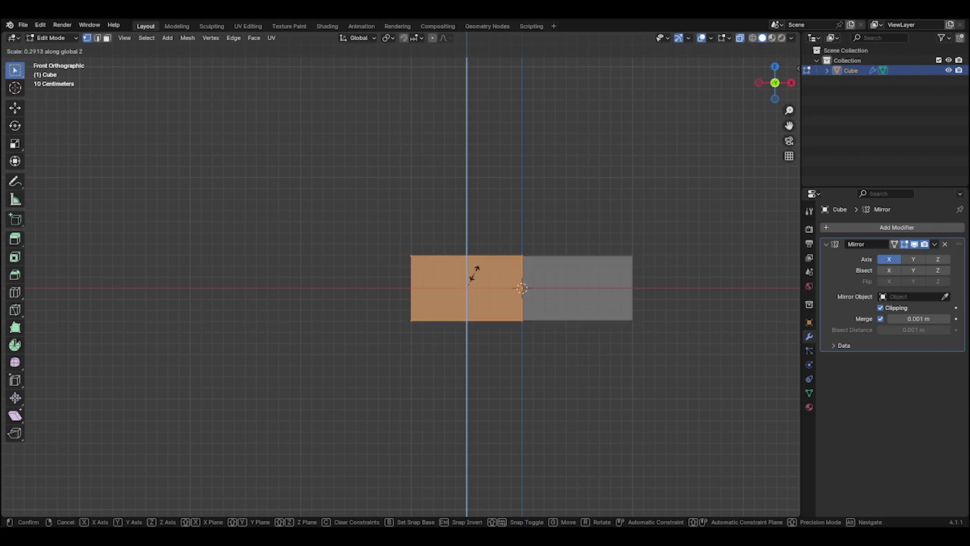
click(474, 273)
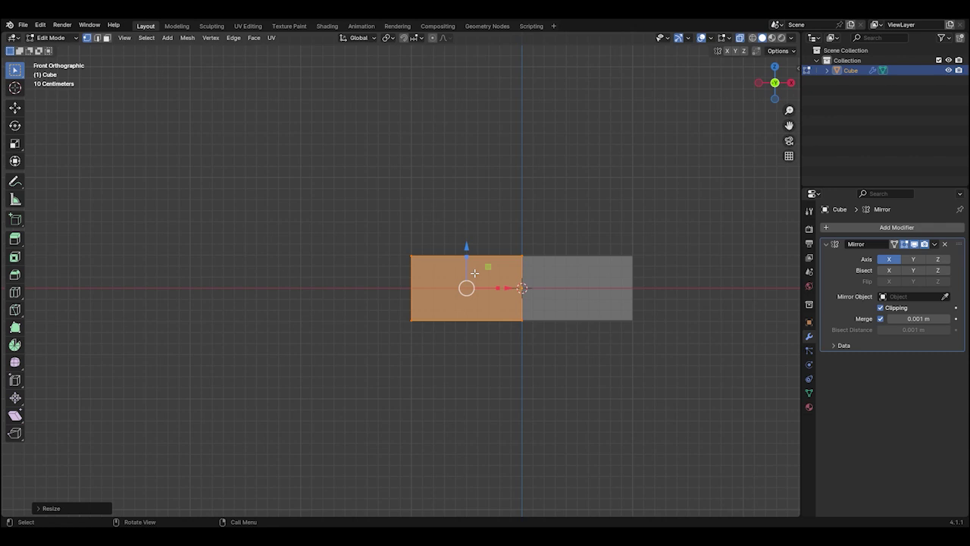
Narrow the mirrored box by moving its outer side vertices inward along X, making the width about 70% of its length
key(KP_7)
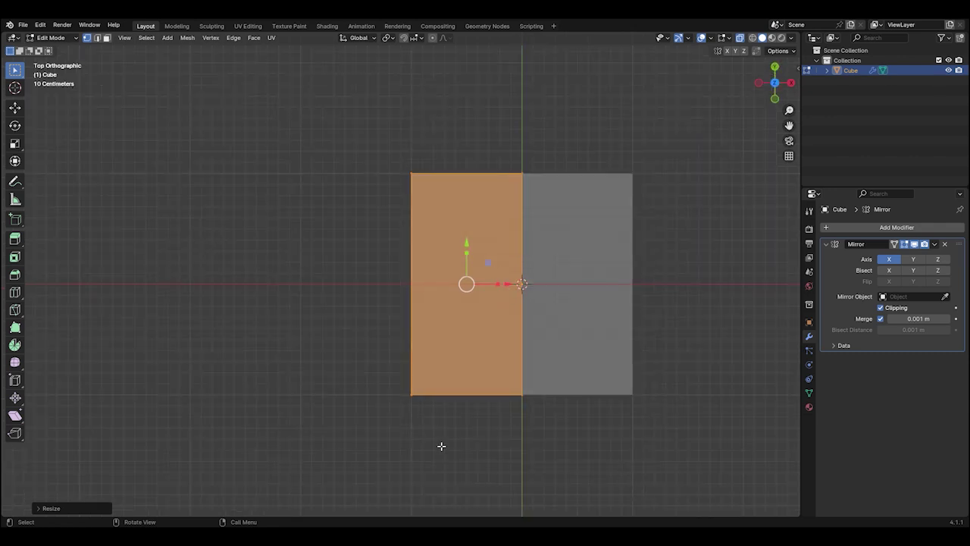
drag(441, 446, 356, 140)
drag(455, 286, 486, 284)
Bevel the two outer vertical corner edges by about 0.59 m with 3 segments to round the box's outline
middle_drag(639, 357, 492, 266)
key(KP_7)
scroll(495, 277, up, 3)
scroll(492, 265, down, 1)
middle_drag(539, 361, 589, 260)
key(2)
click(420, 273)
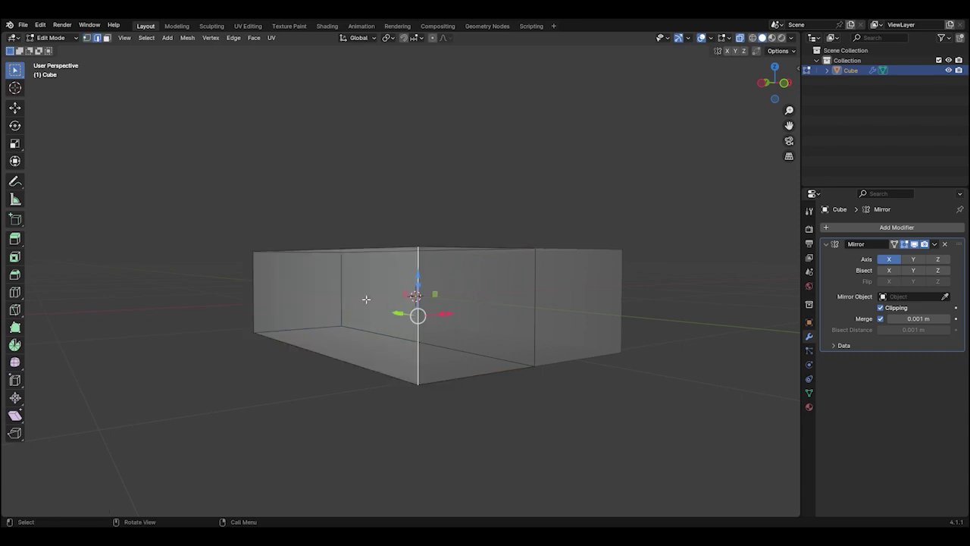
shift+click(253, 291)
key(KP_7)
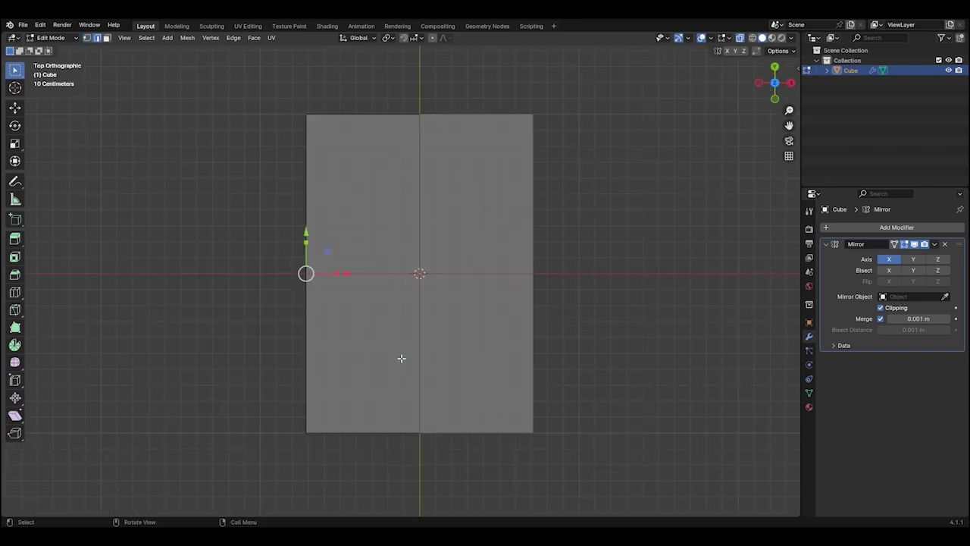
key(ctrl+b)
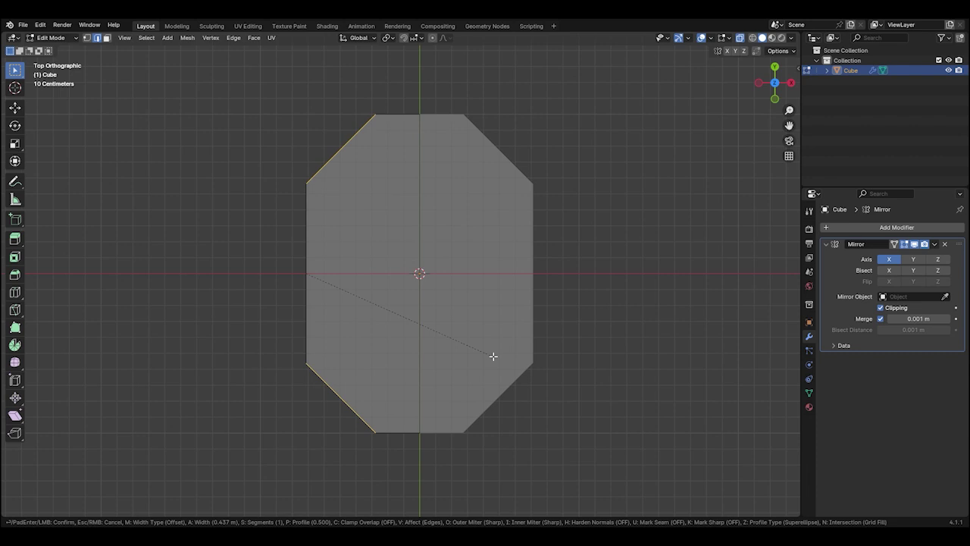
scroll(509, 357, up, 2)
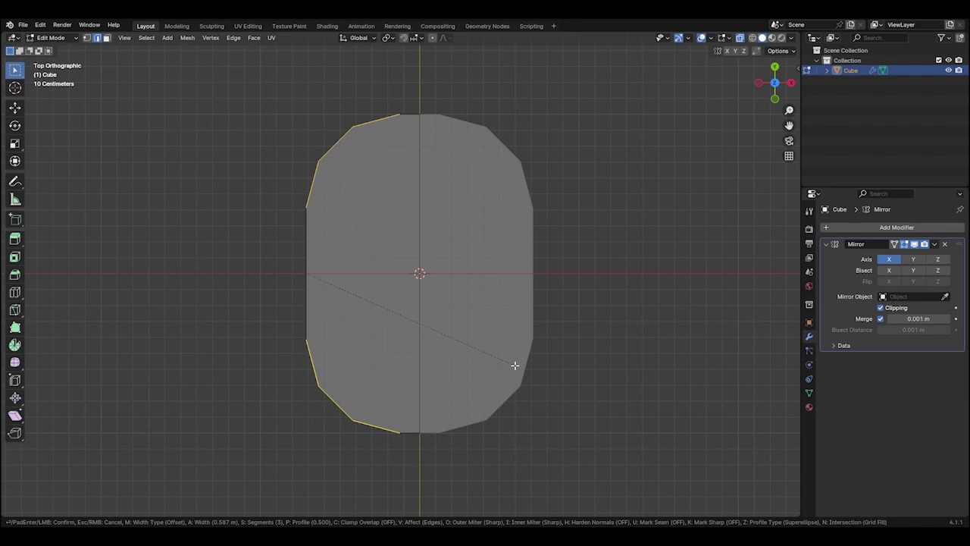
click(515, 366)
Scale the bevelled body along Z to about 0.9 of its height in the front view
middle_drag(514, 365, 609, 318)
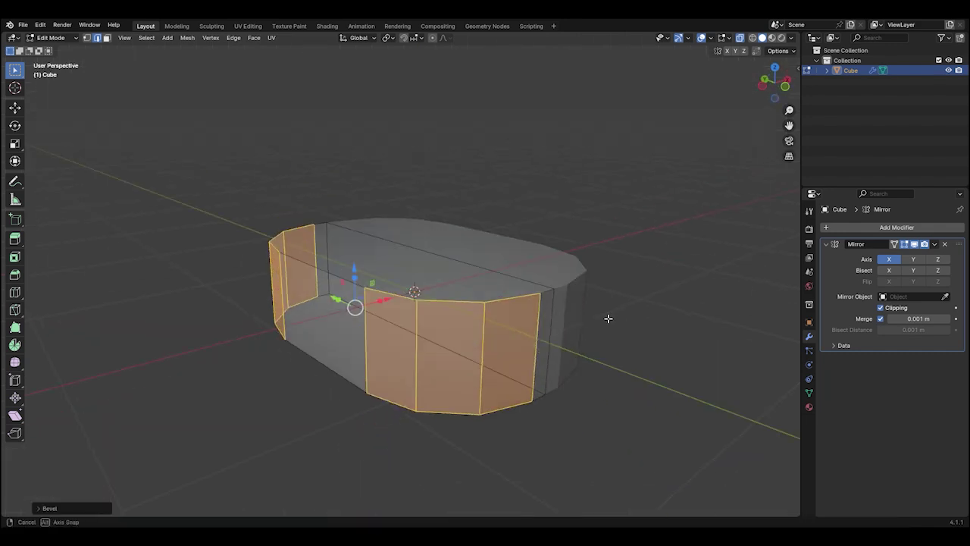
key(KP_1)
key(s)
key(z)
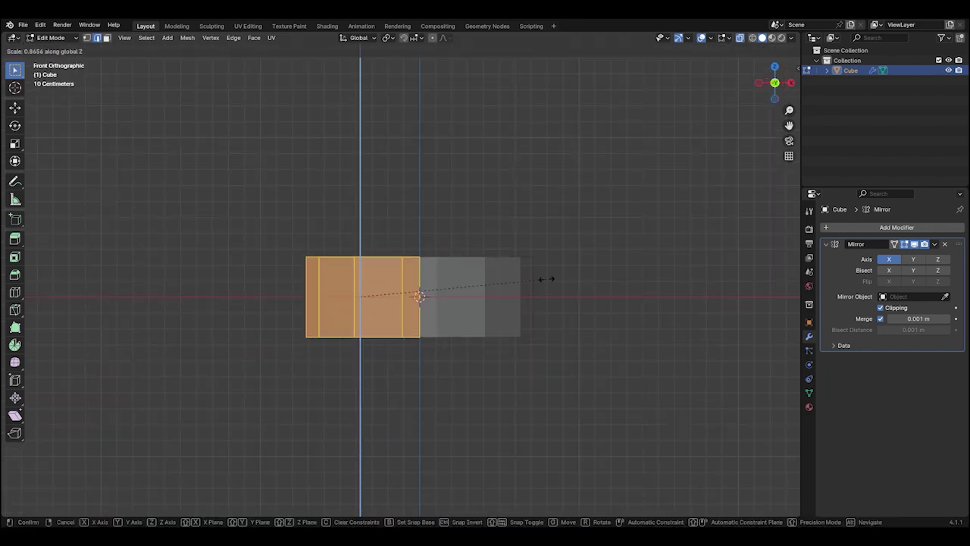
click(546, 277)
Add a centred horizontal loop cut around the sides of the body at mid-height
scroll(288, 288, up, 2)
key(alt+a)
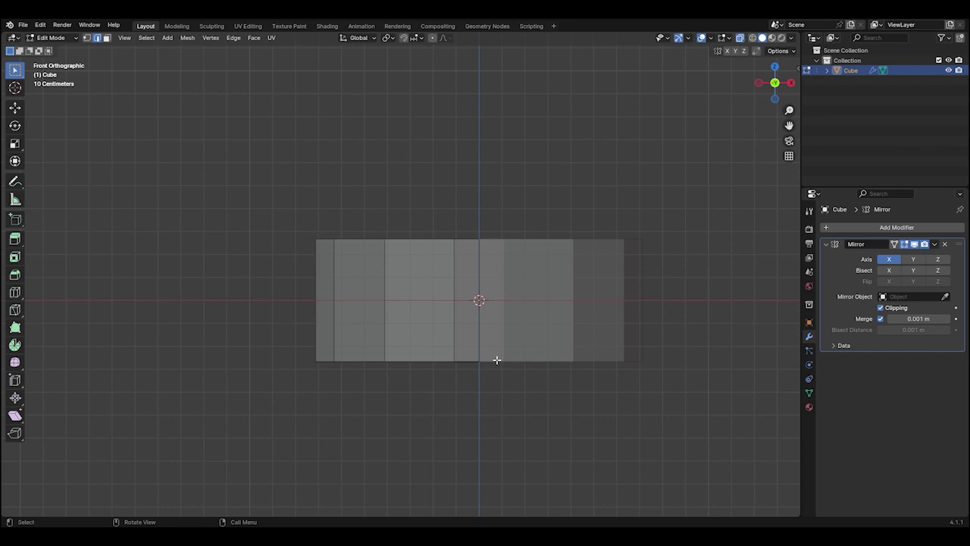
key(ctrl+r)
key(Escape)
key(ctrl+r)
click(338, 306)
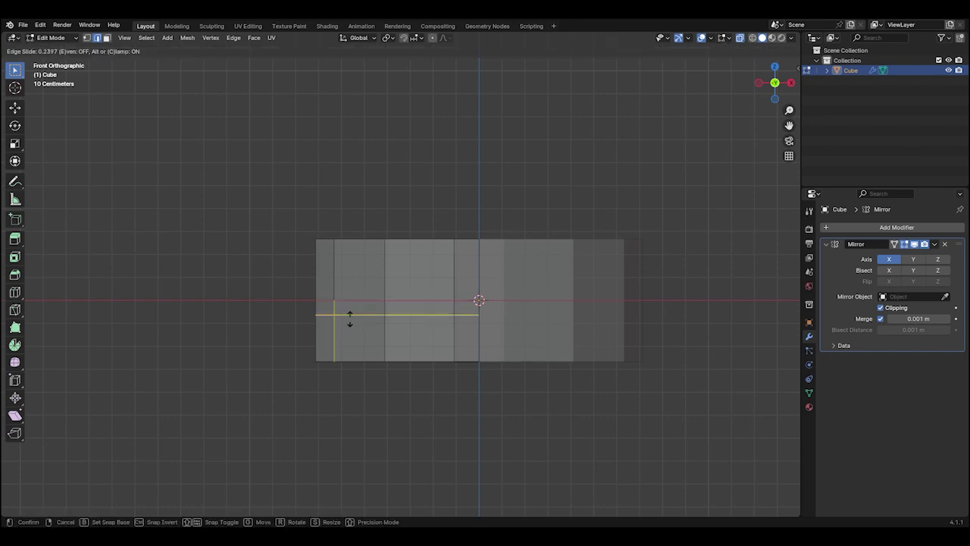
right_click(350, 317)
Add a second horizontal loop cut centred in the upper half of the body's sides
key(ctrl+r)
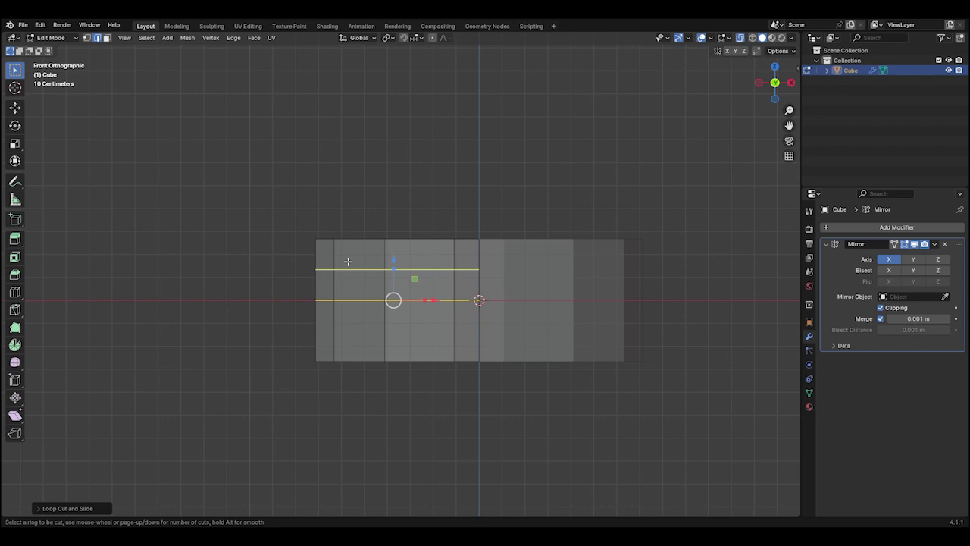
click(349, 261)
right_click(351, 260)
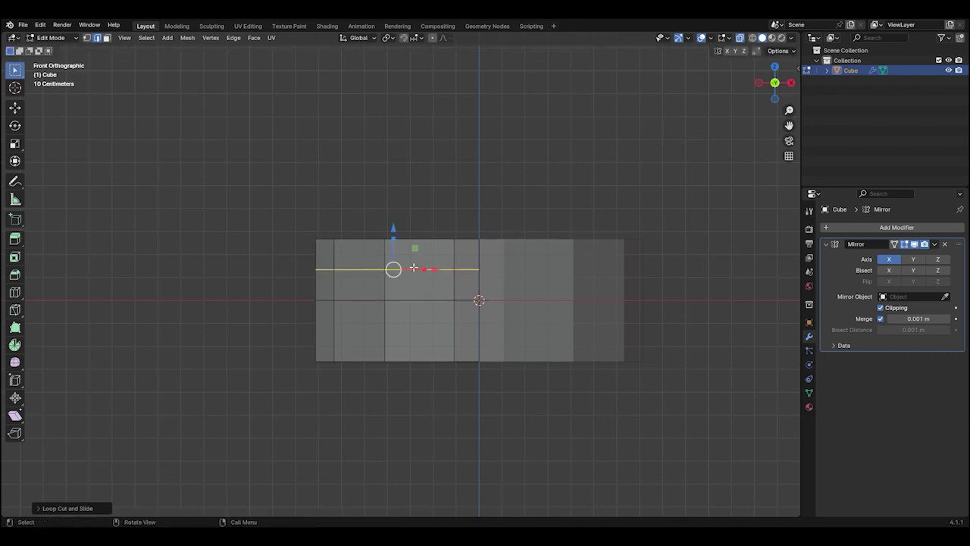
scroll(414, 267, up, 2)
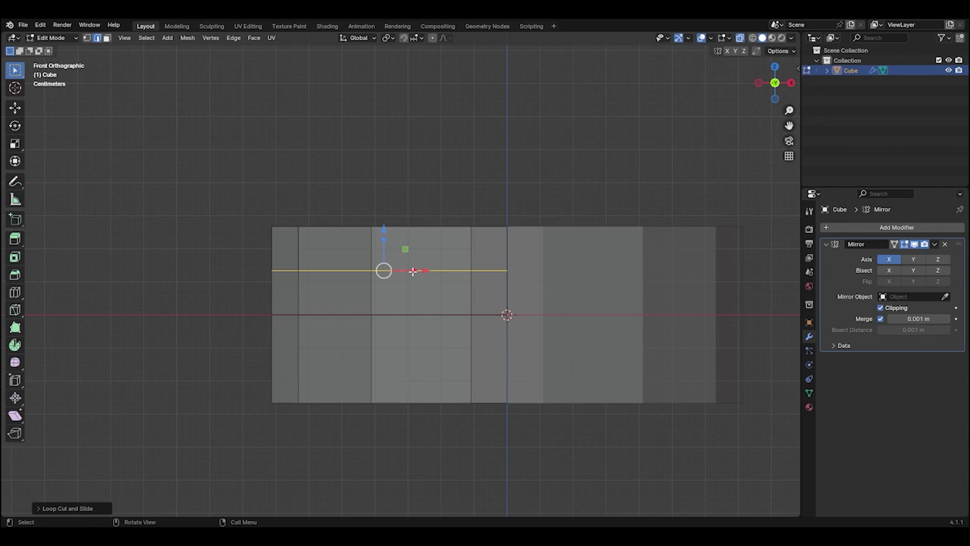
Slide the upper horizontal loop cut about halfway toward the top edge of the body
key(g)
key(g)
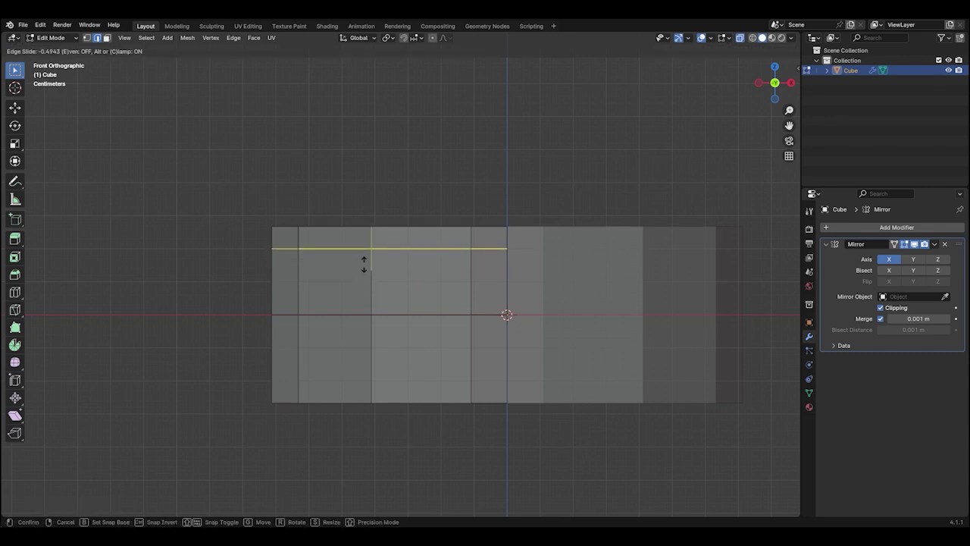
click(364, 264)
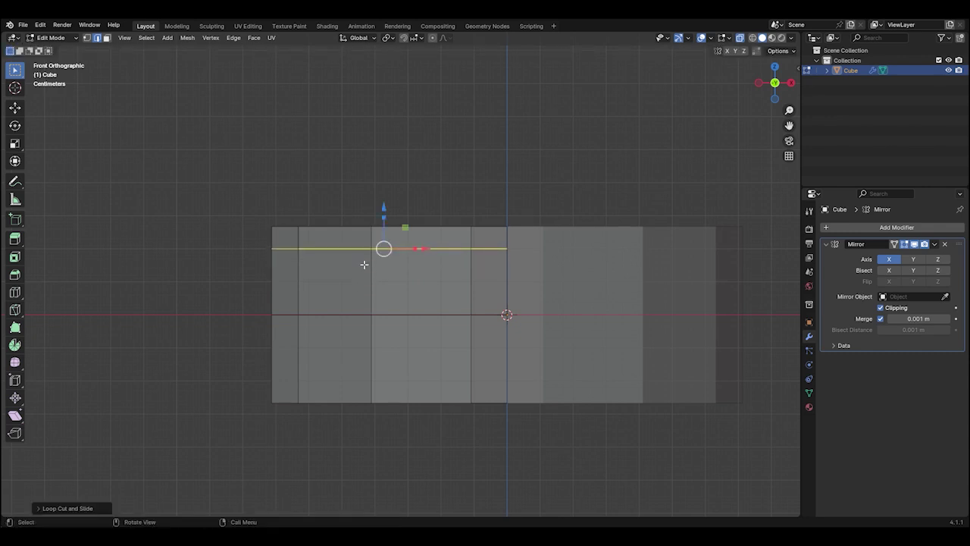
Scale the body's top outline loop in the top view to about 0.9 in X and Y, with Z locked
alt+click(342, 227)
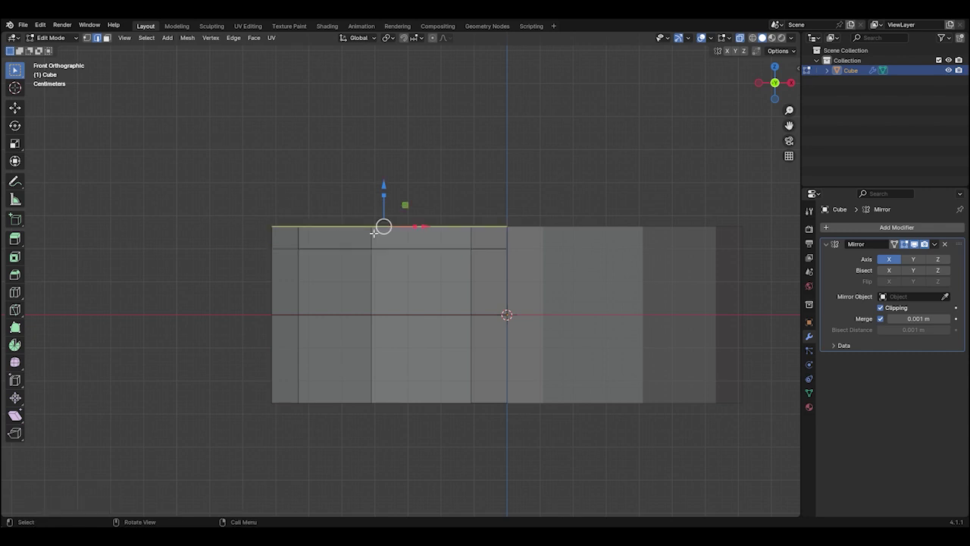
middle_drag(475, 236, 474, 267)
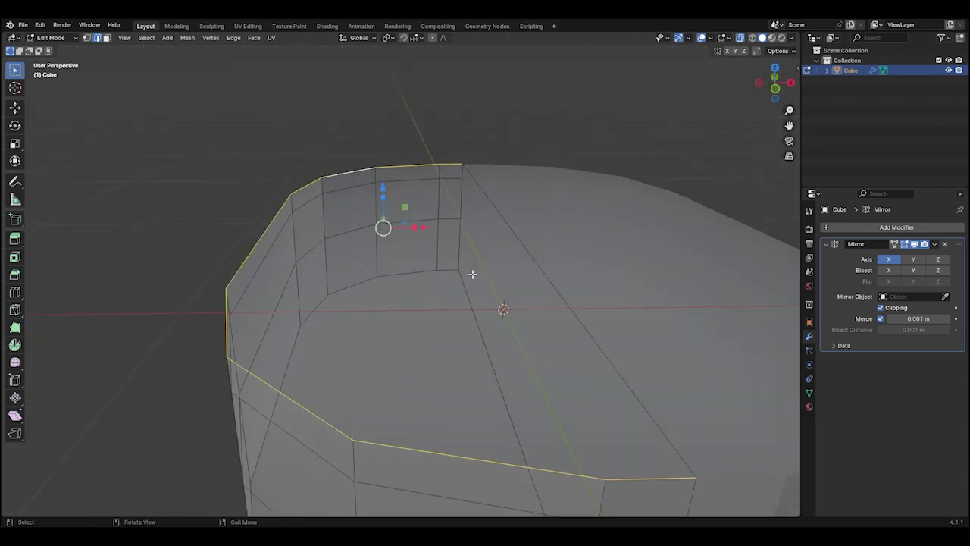
key(KP_7)
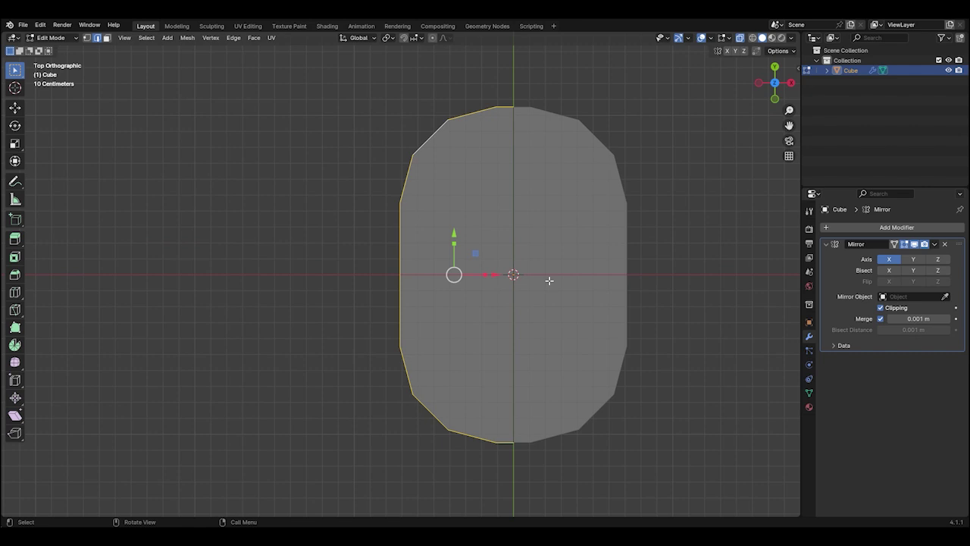
scroll(554, 267, up, 2)
key(s)
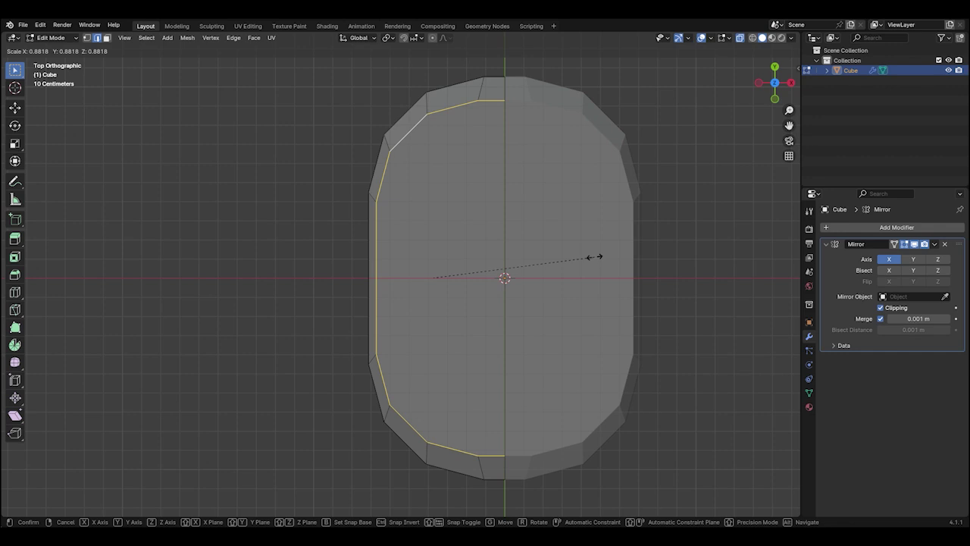
key(shift+z)
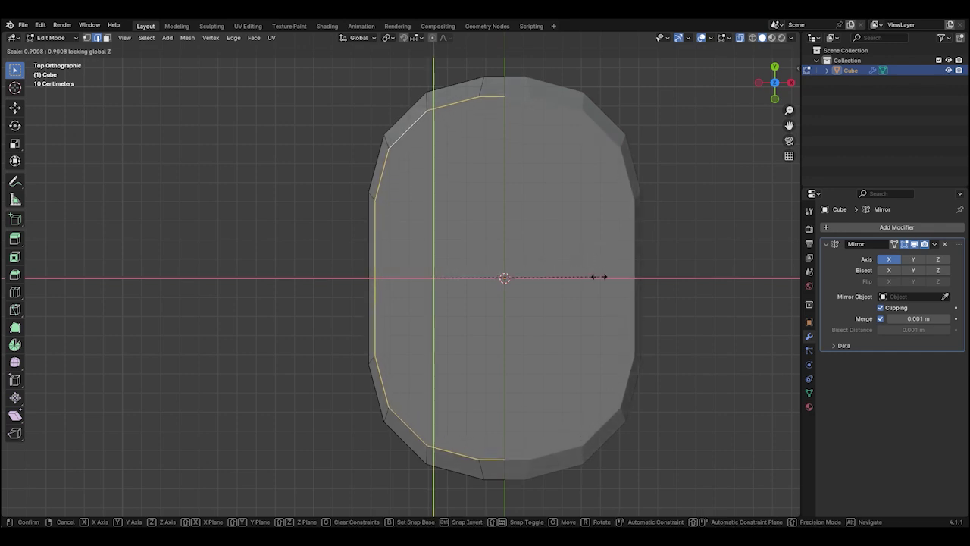
click(600, 277)
Narrow the top outline loop further along X to about 0.8
key(s)
key(y)
key(x)
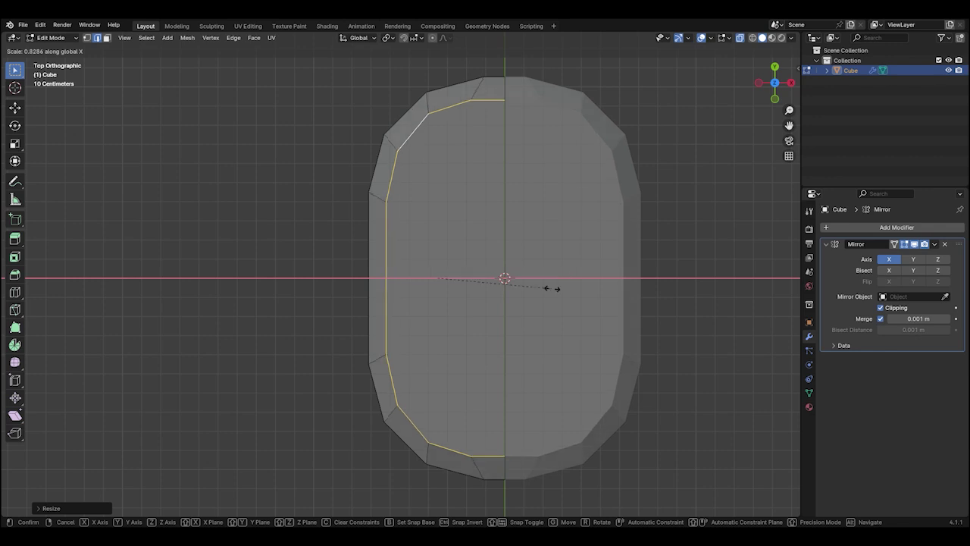
click(552, 287)
scroll(494, 63, up, 2)
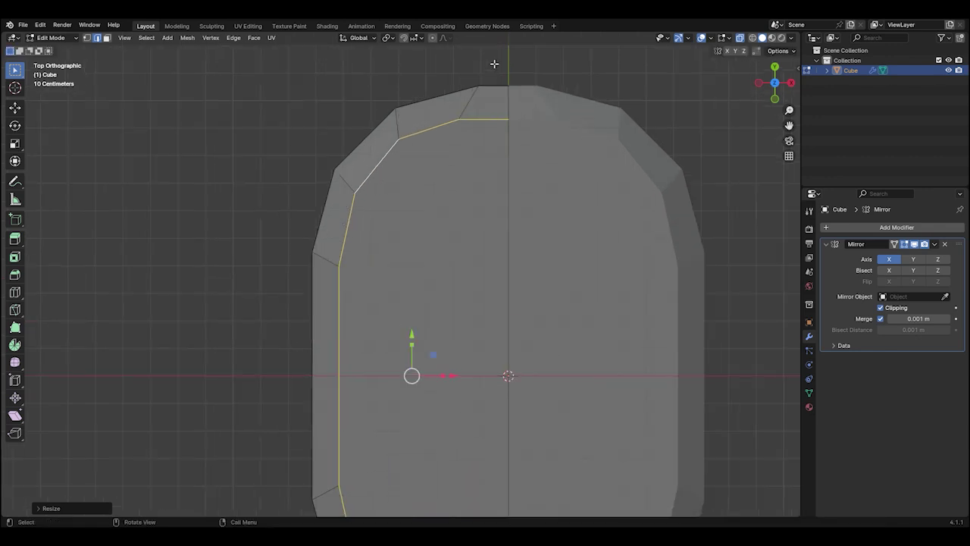
Slide the inner outline's two end vertices nearest the centre line along their edges until they line up with the outer ones
key(a)
scroll(481, 148, down, 4)
scroll(474, 252, up, 2)
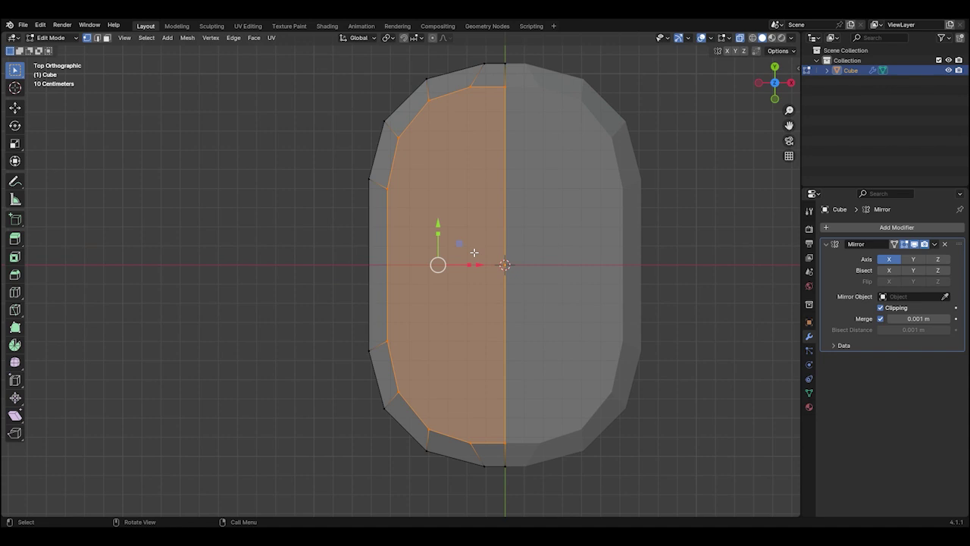
click(469, 86)
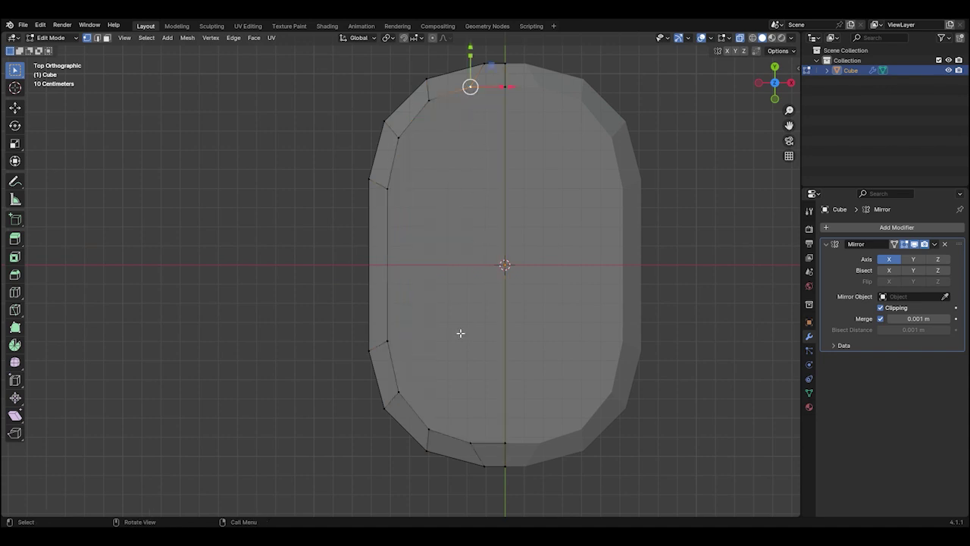
shift+click(470, 446)
key(g)
key(g)
click(581, 419)
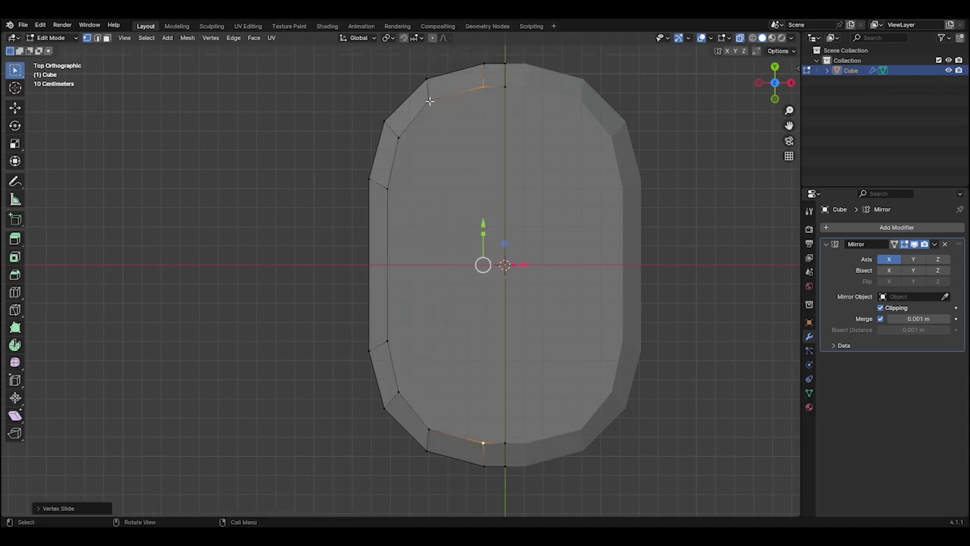
Slide the next pair of inner corner vertices toward the centre line, then fine-tune the two end vertices beside it
click(429, 99)
shift+click(429, 430)
key(g)
key(g)
click(534, 335)
click(484, 88)
shift+click(484, 442)
key(g)
key(g)
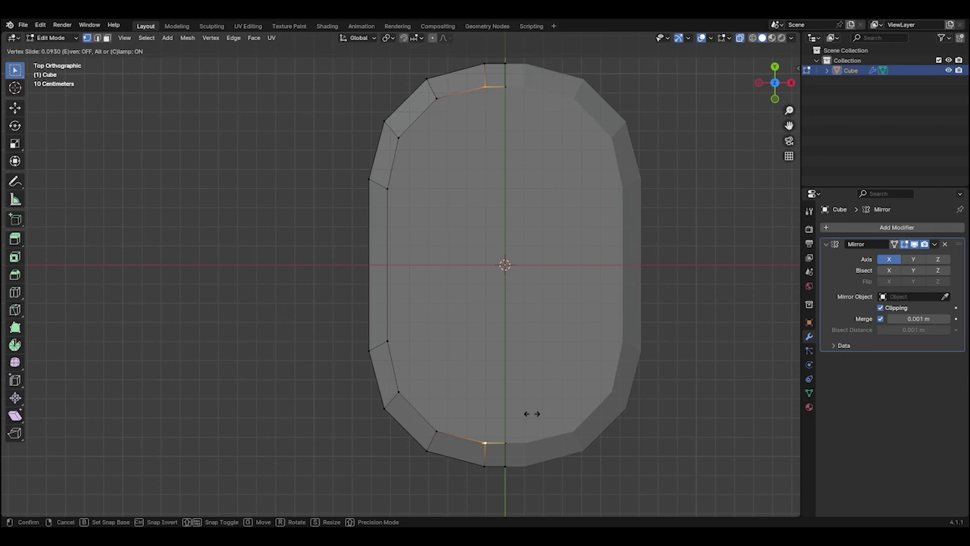
click(532, 413)
Slide the inner outline's upper corner vertex and the lower end of its straight side to even the rim
click(398, 137)
key(shift+v)
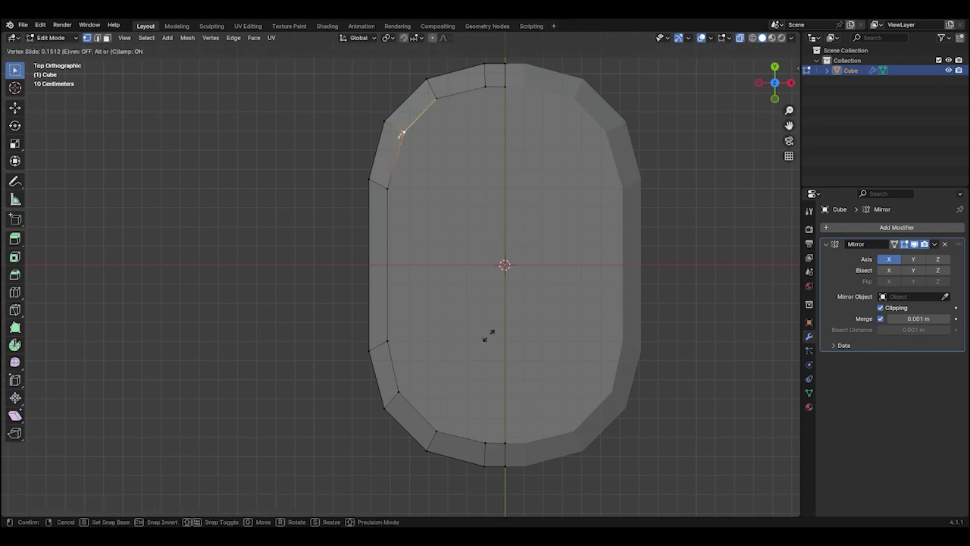
click(533, 296)
click(388, 341)
key(g)
key(g)
click(465, 367)
Slide the inner outline's lower corner vertices along their edges to match the upper corner
click(399, 392)
key(g)
key(g)
click(444, 423)
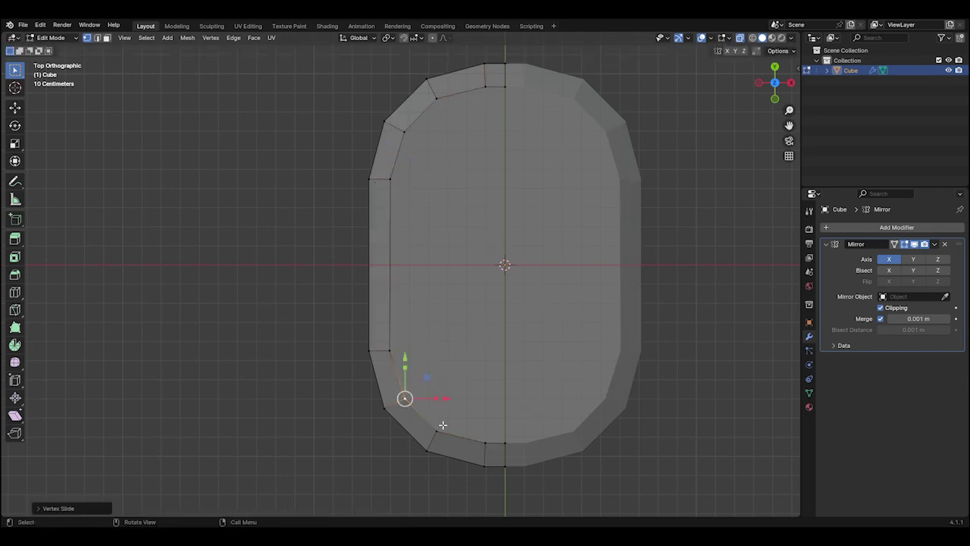
click(437, 431)
click(477, 423)
Flatten all top vertices of the body by scaling them to 0 along Z in the front view
middle_drag(654, 276, 619, 206)
scroll(627, 207, up, 8)
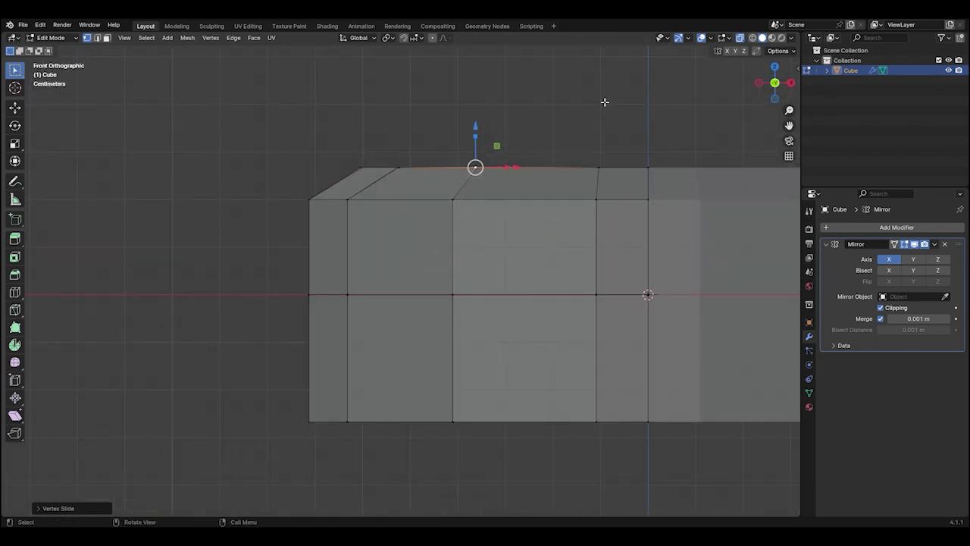
drag(712, 185, 310, 149)
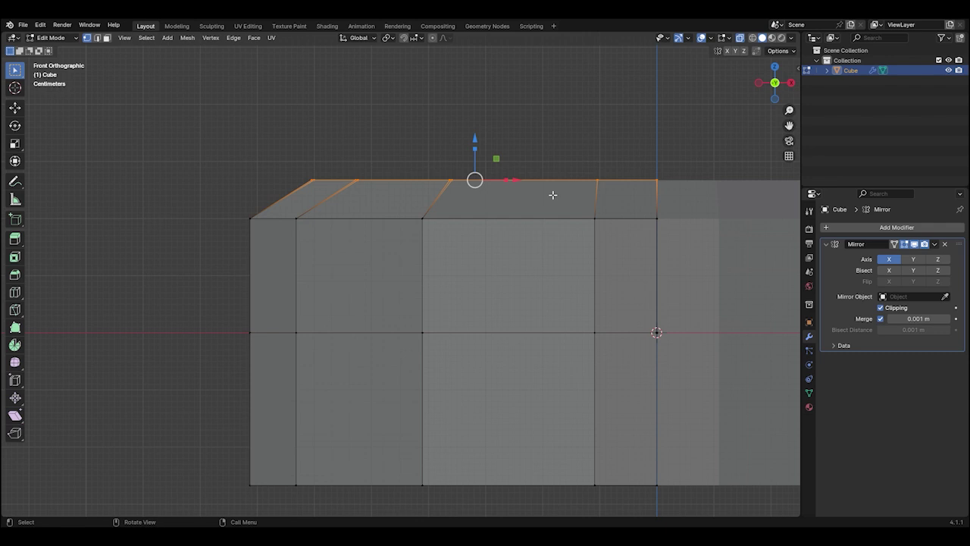
key(s)
key(z)
key(0)
key(Return)
Nudge individual top-rim vertices along X so the front and back ones line up in the front view
scroll(304, 144, up, 7)
drag(360, 246, 431, 274)
drag(523, 251, 584, 274)
scroll(588, 273, down, 1)
shift+middle_drag(728, 274, 404, 271)
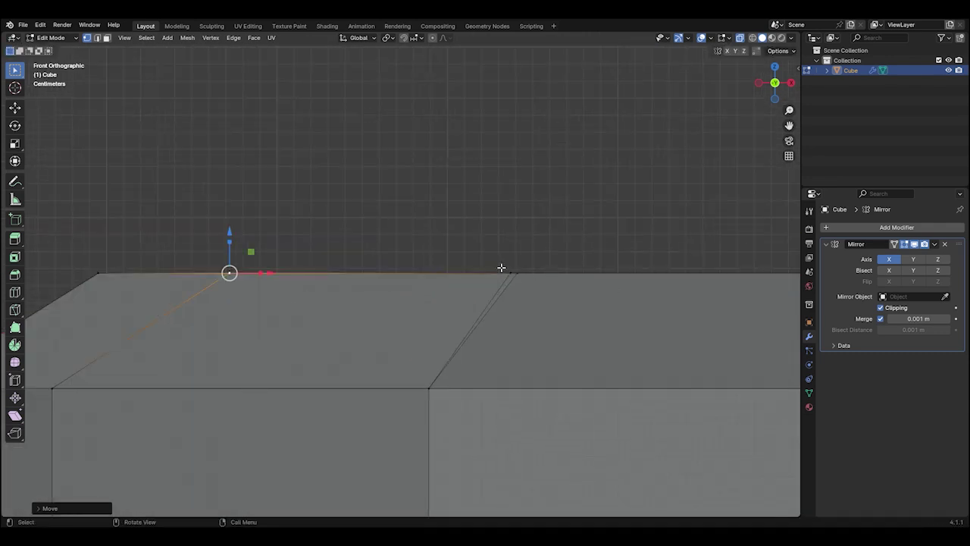
drag(501, 266, 533, 286)
drag(554, 272, 560, 273)
scroll(565, 273, down, 1)
shift+middle_drag(728, 276, 413, 271)
scroll(603, 271, down, 9)
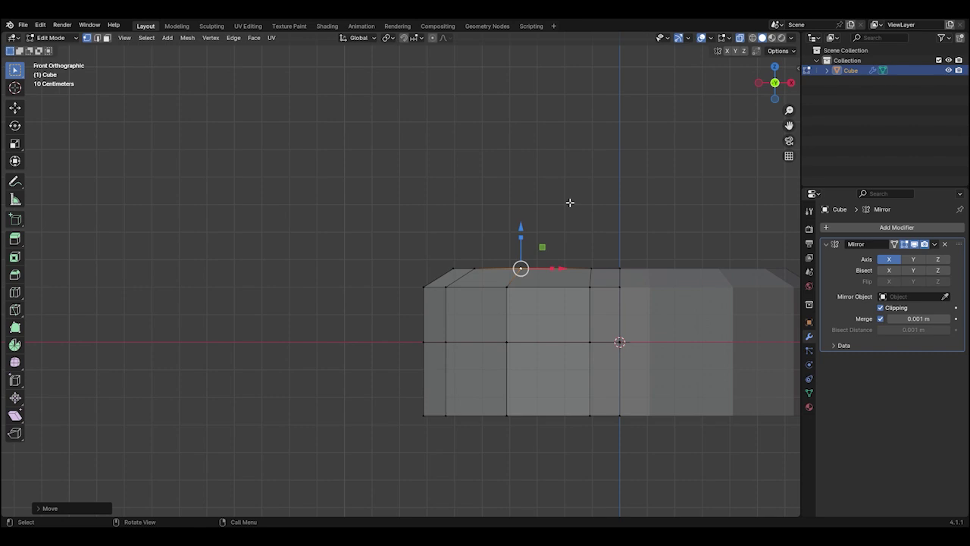
Delete the bottom row of vertices, leaving only the upper half of the body
middle_drag(570, 203, 579, 248)
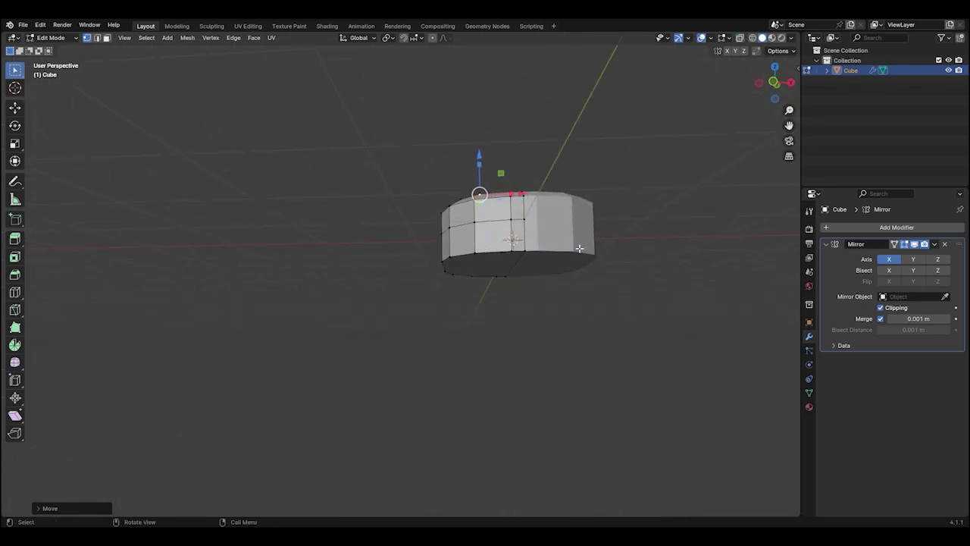
key(KP_1)
scroll(617, 341, up, 3)
drag(617, 342, 198, 270)
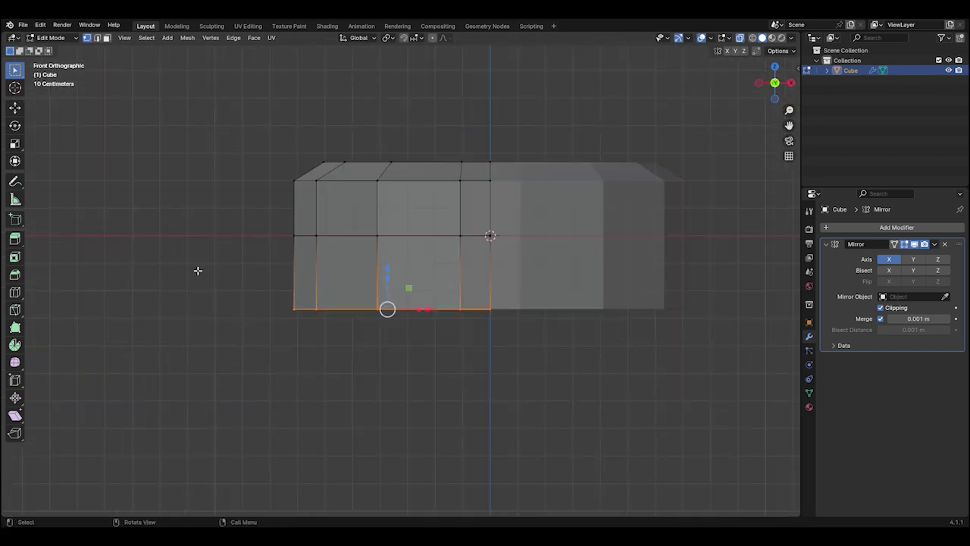
key(x)
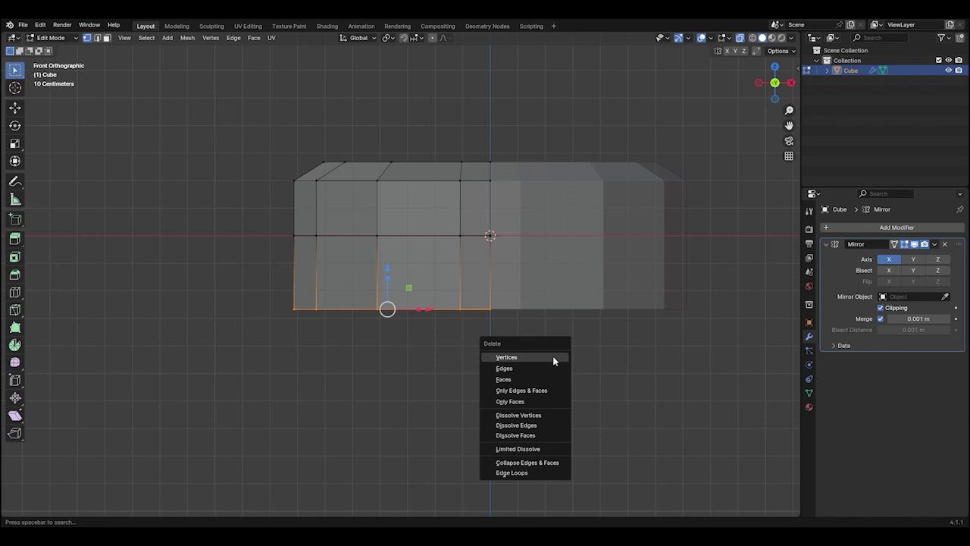
click(553, 358)
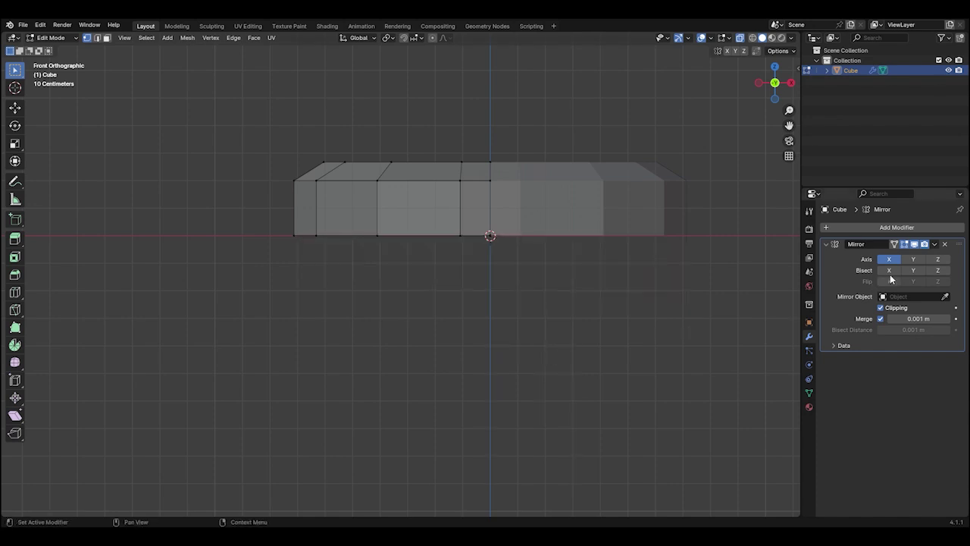
Enable mirroring on the Z axis alongside X, keeping the Y axis off
click(913, 259)
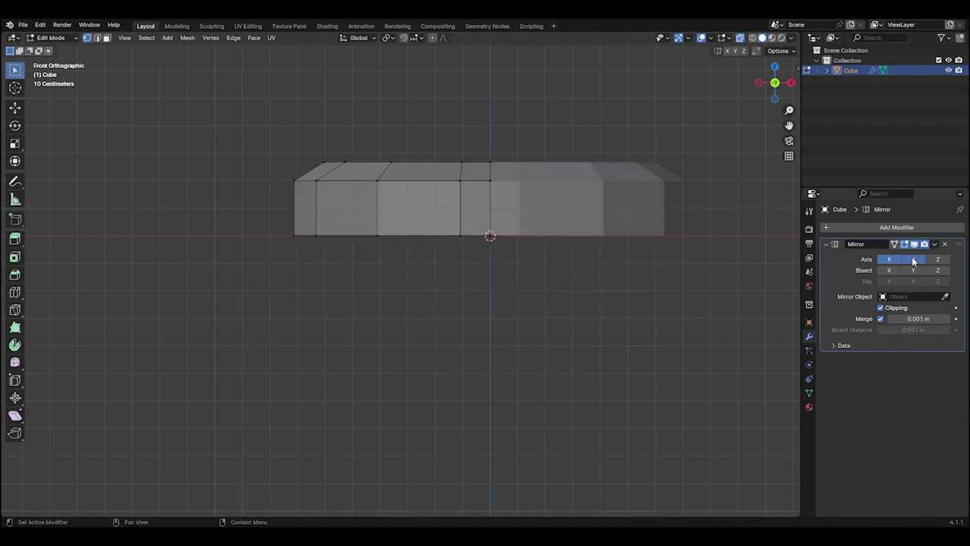
click(919, 260)
click(939, 260)
Select the body's top face in the top view and inset it by a narrow rim
key(KP_7)
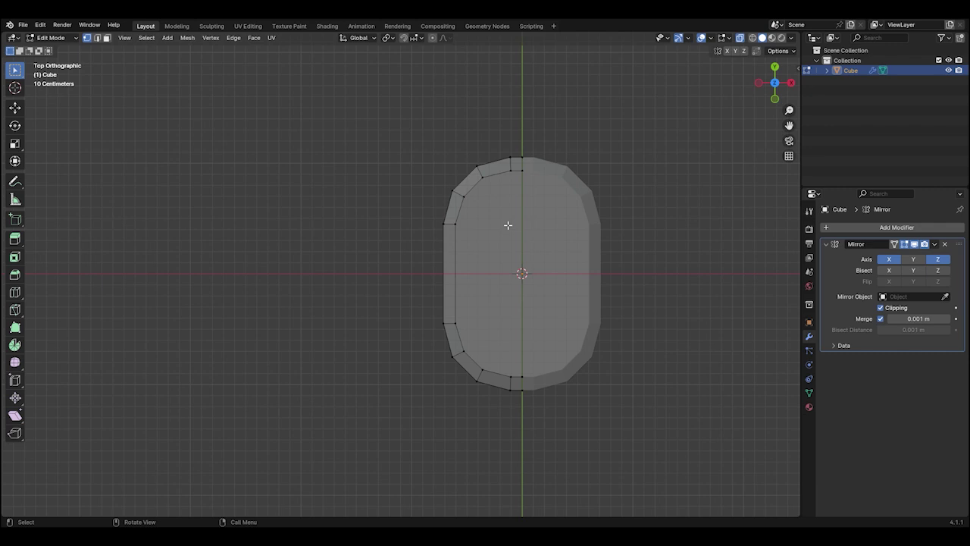
key(ctrl+l)
scroll(518, 262, up, 1)
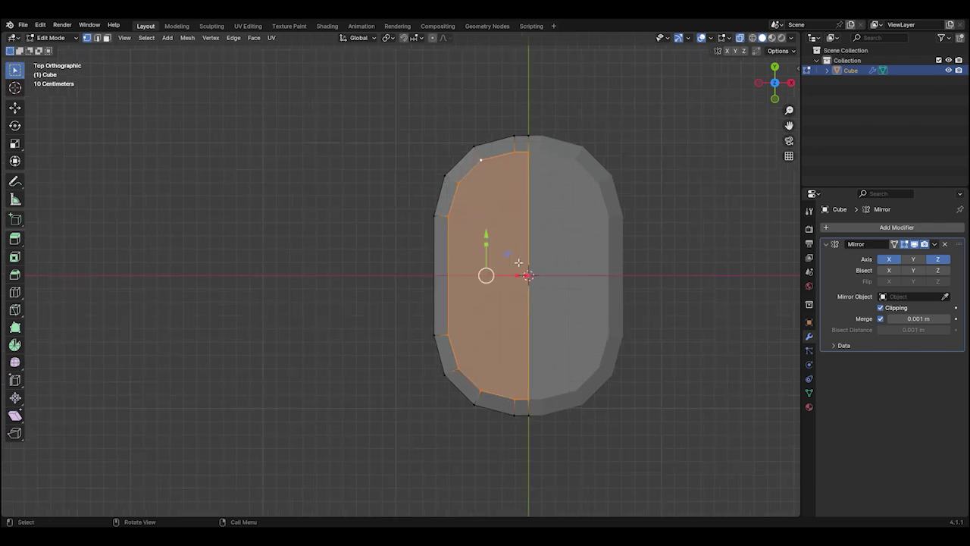
key(3)
key(i)
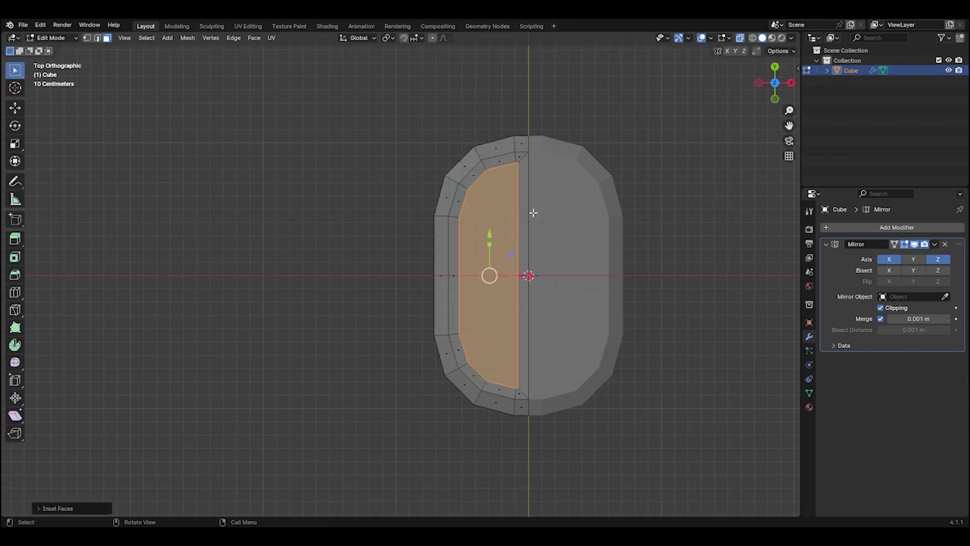
Delete the thin strip face that the inset left along the centre line
scroll(525, 171, up, 2)
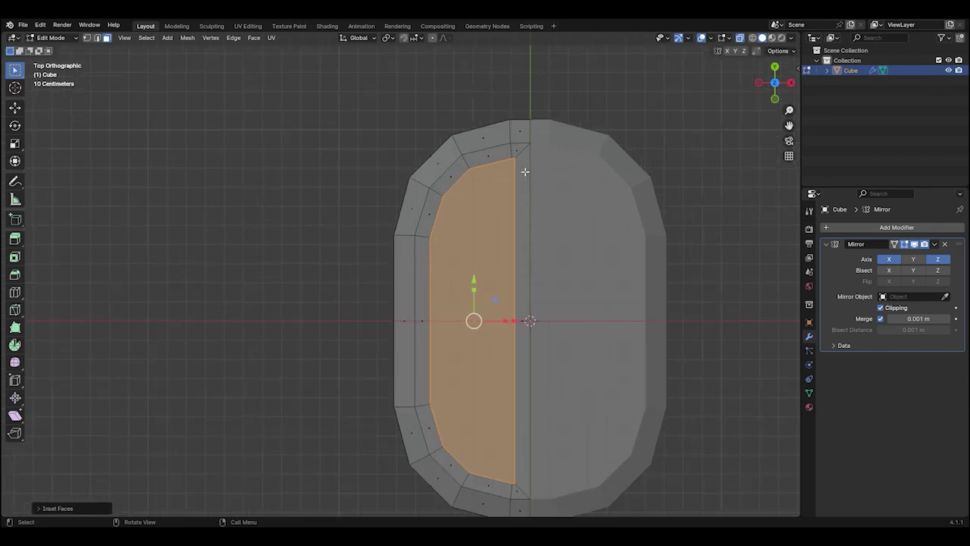
click(523, 309)
key(x)
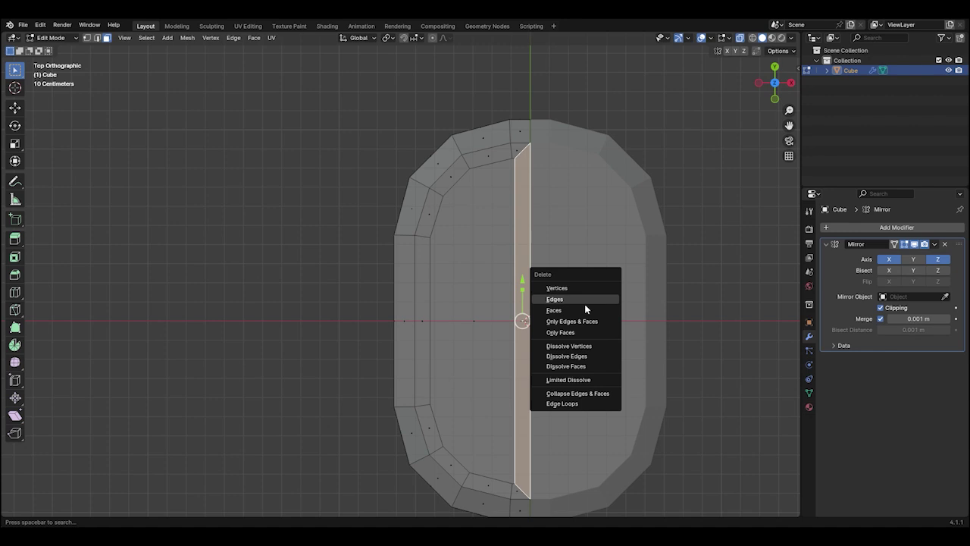
click(584, 309)
Move the inset face's two inner end vertices along X onto the centre line to close the gap
key(1)
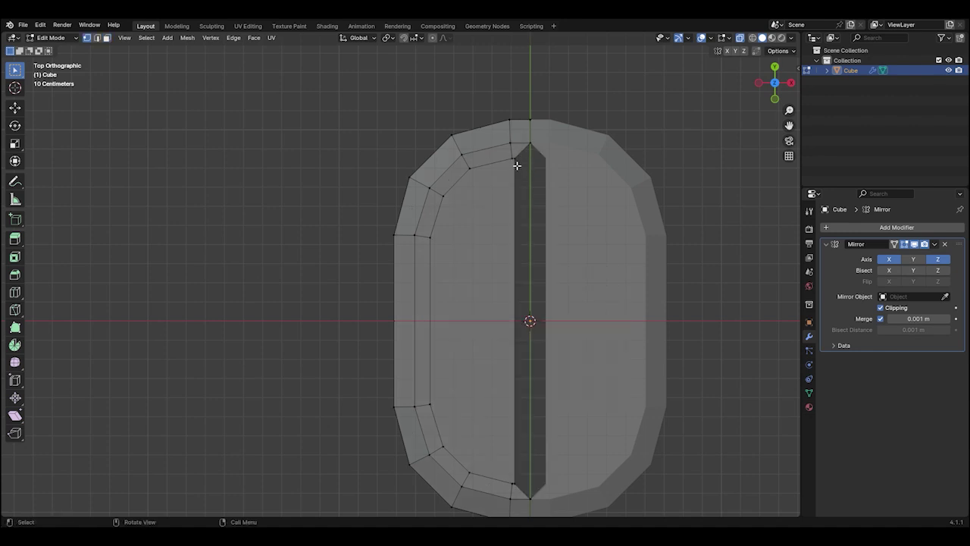
click(515, 161)
shift+click(518, 483)
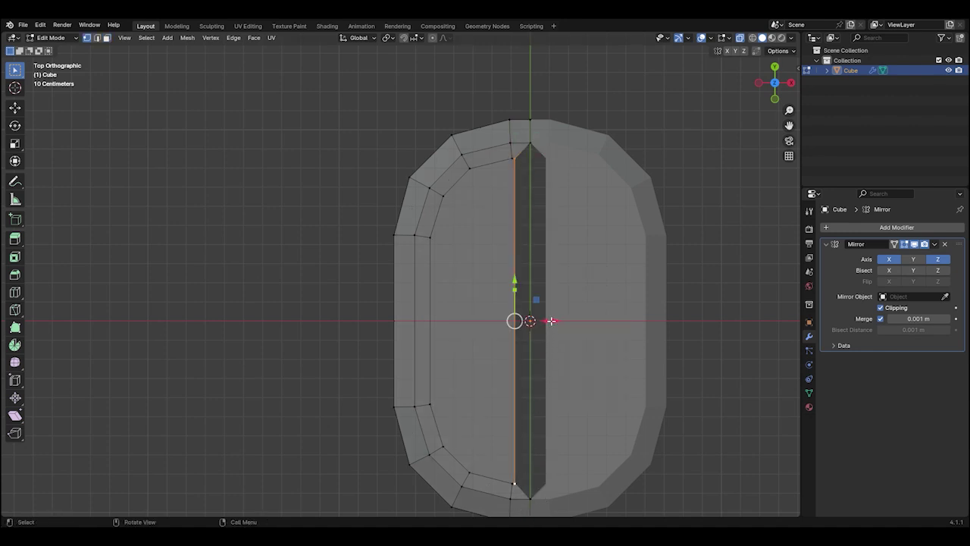
drag(553, 321, 607, 318)
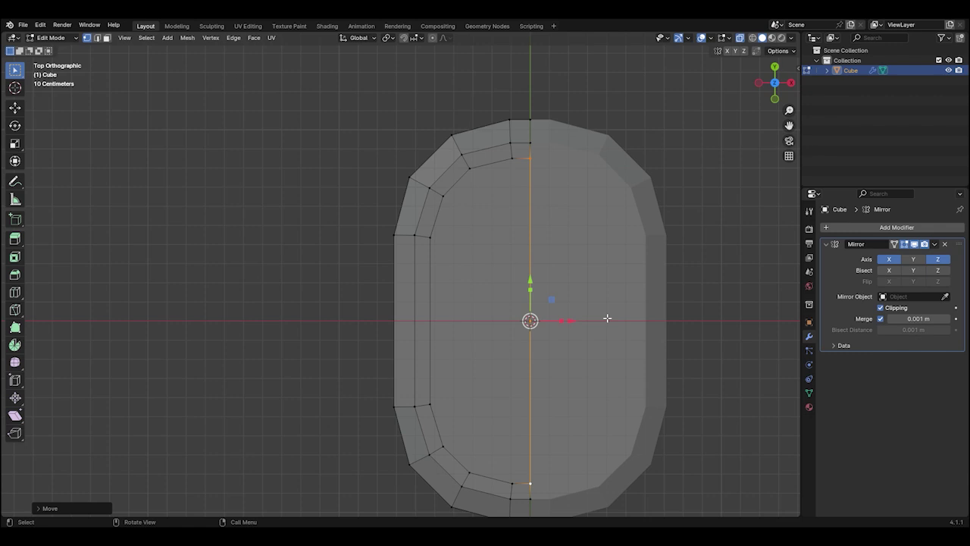
Scale the inset top face down uniformly to about 0.9 in the top view
alt+click(507, 161)
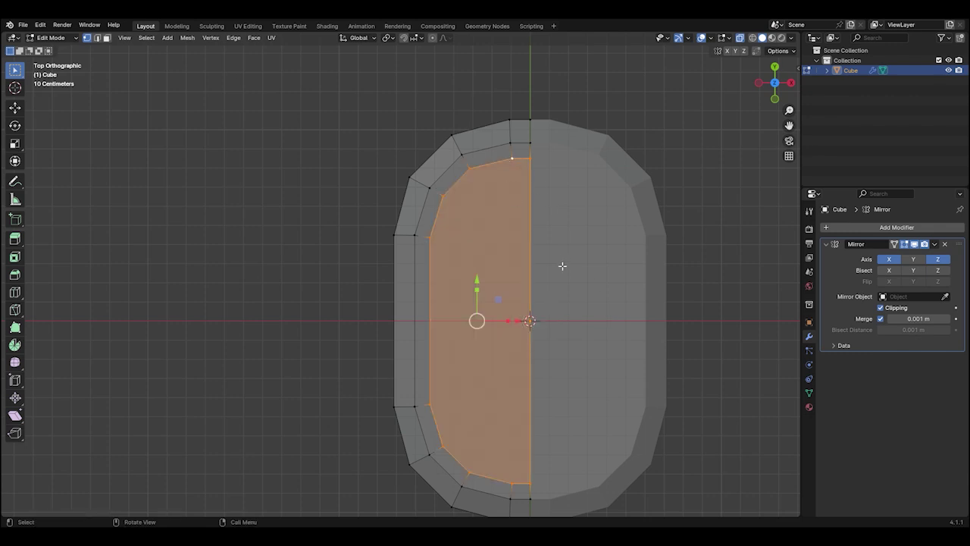
key(s)
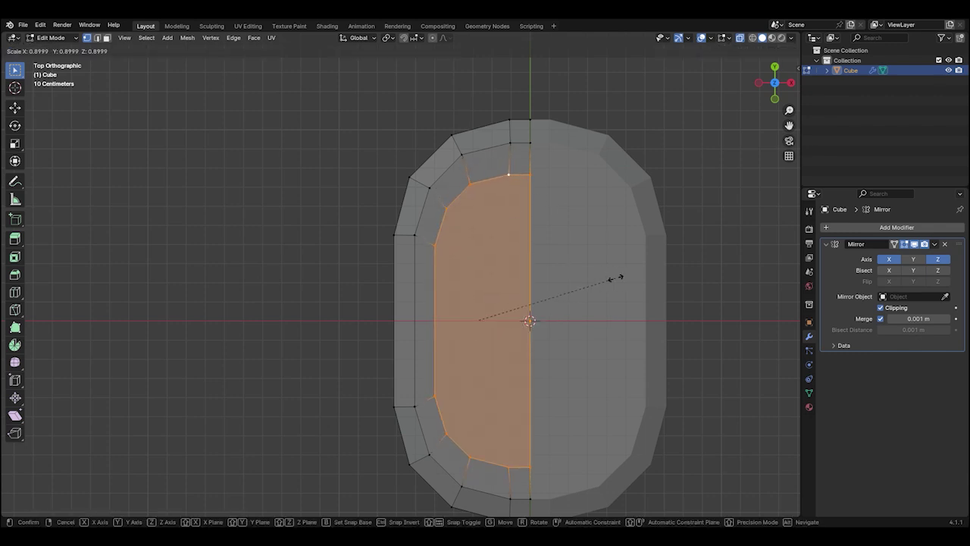
click(611, 277)
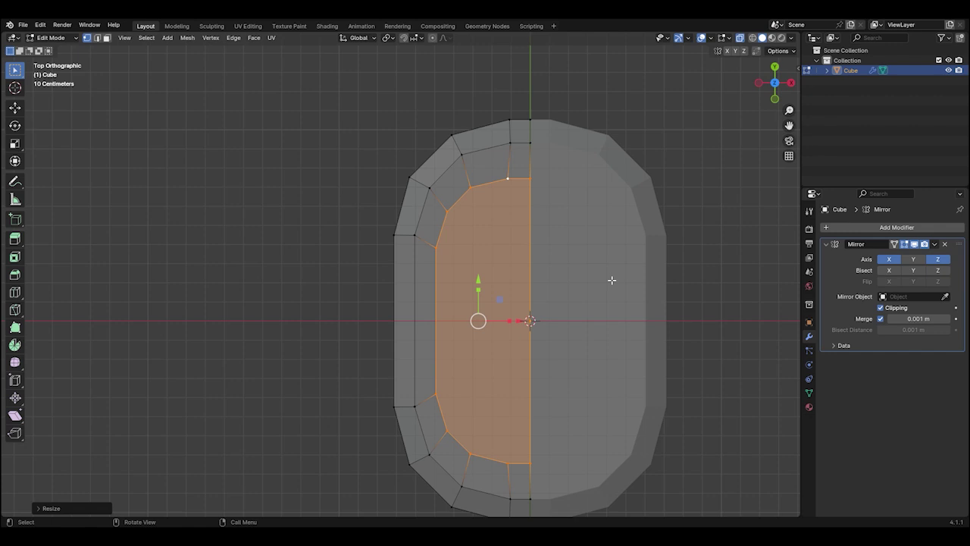
key(s)
key(x)
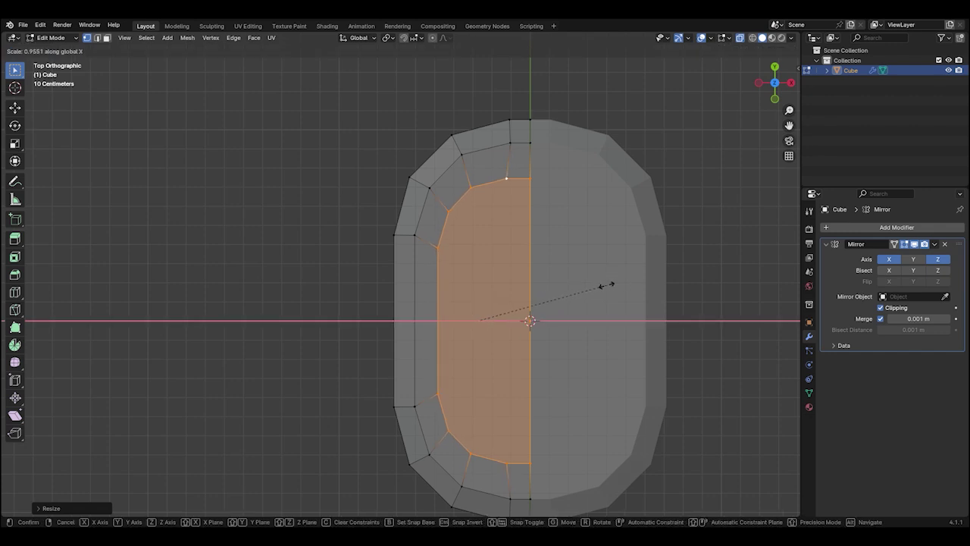
right_click(607, 285)
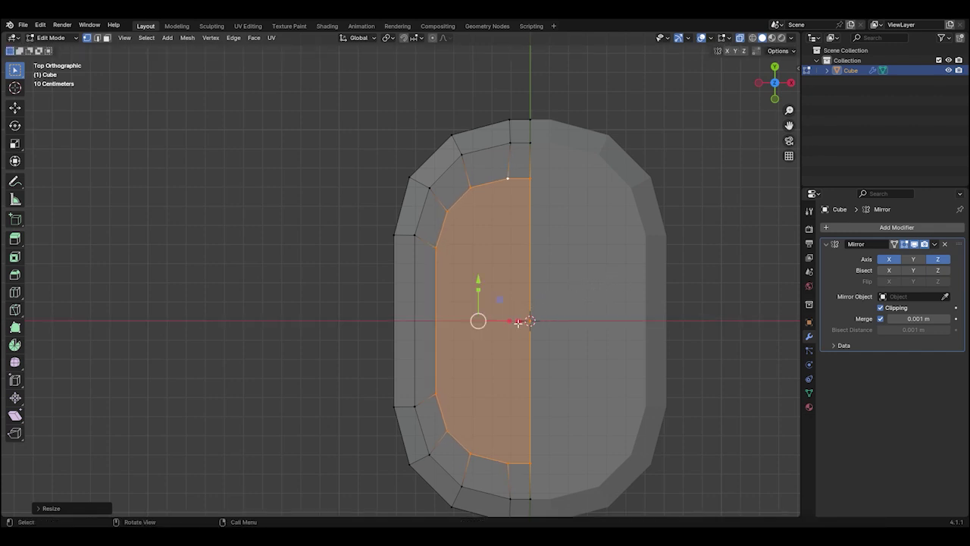
Move the inset top face slightly along X toward the centre line in the top view
key(g)
key(x)
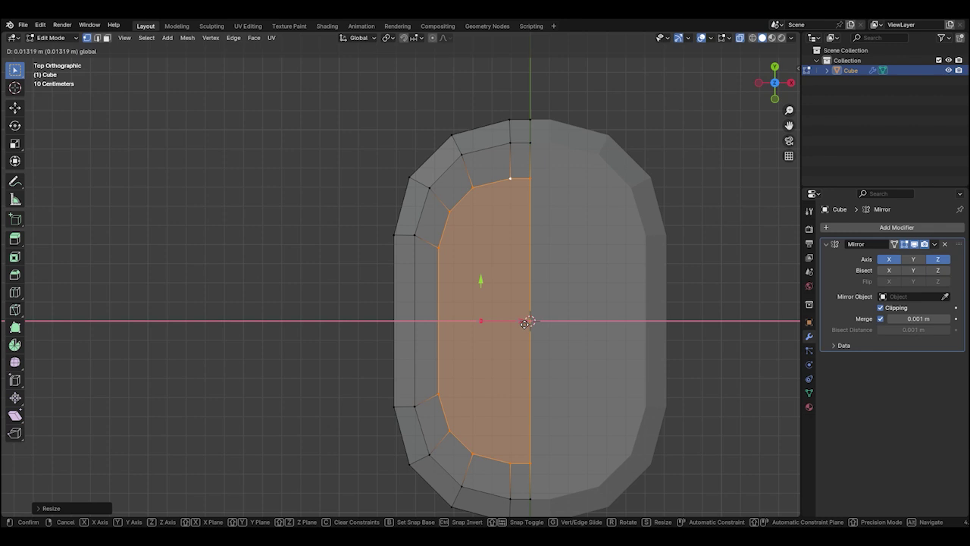
click(527, 322)
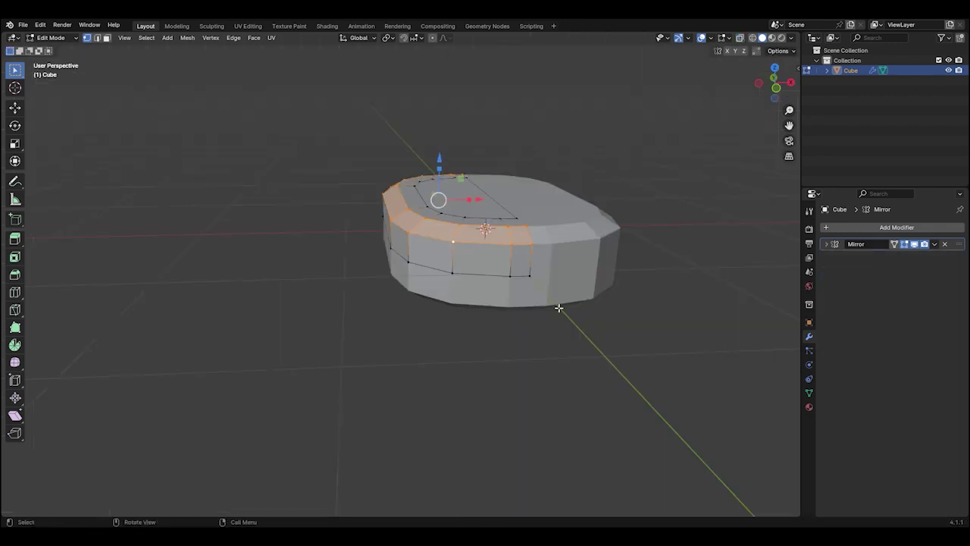
scroll(554, 212, up, 3)
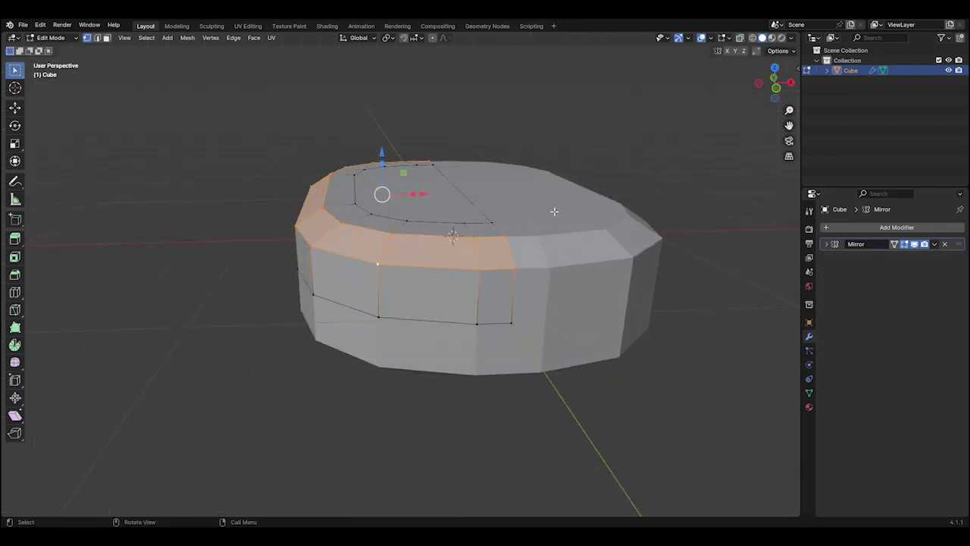
Select the upper and lower edge loops of the sloped rim and set their mean bevel weight to 1.00
key(2)
key(alt+a)
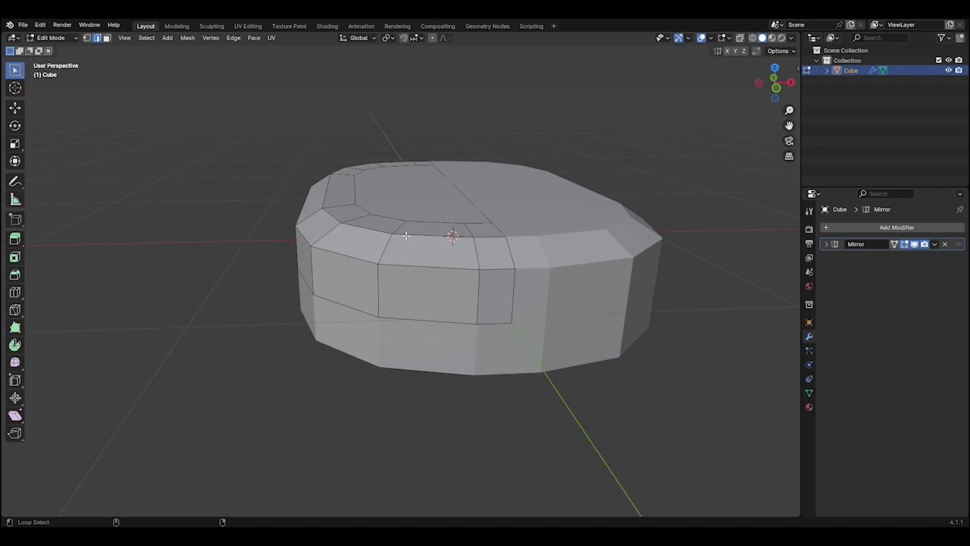
alt+click(410, 235)
alt+shift+click(402, 265)
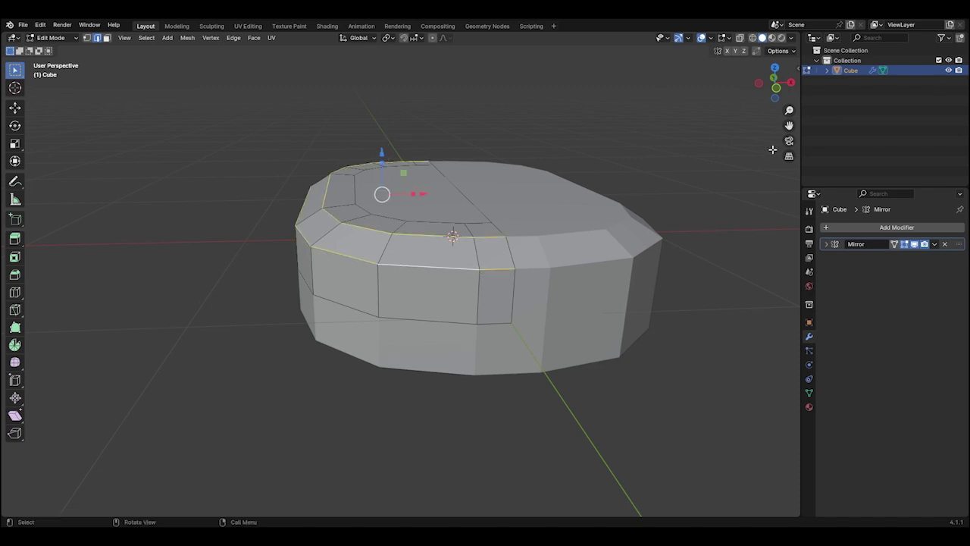
key(n)
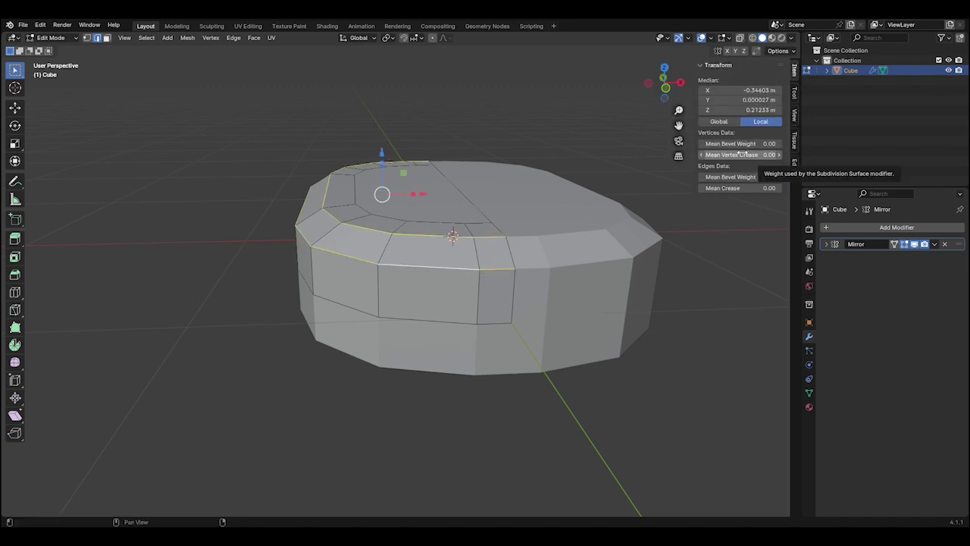
drag(726, 175, 766, 175)
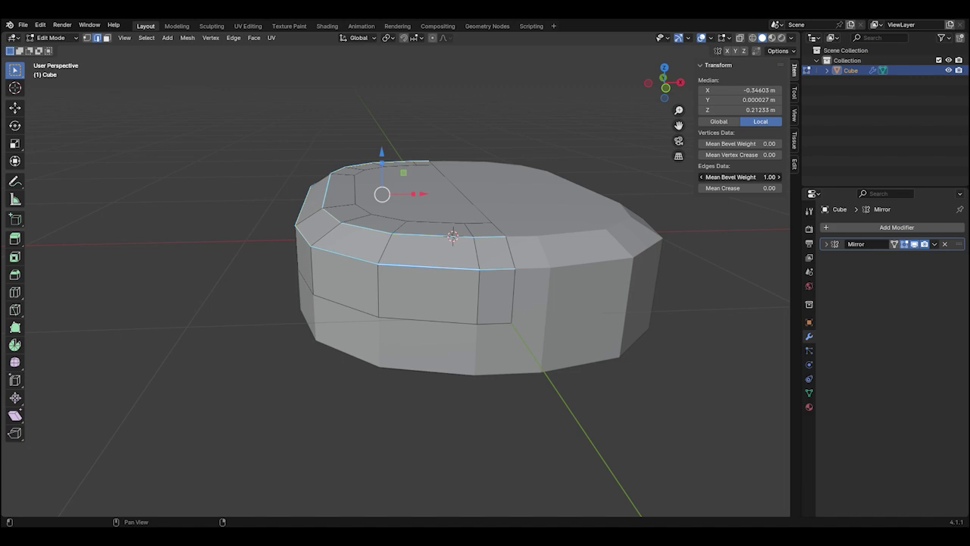
Add a Subdivision Surface modifier to the body with a viewport level of 3
click(897, 227)
click(877, 225)
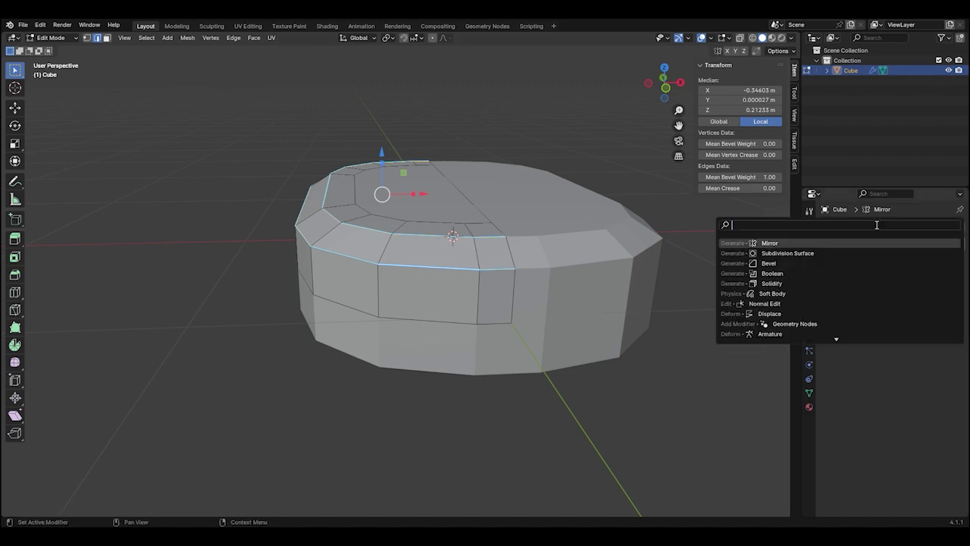
text(subdi)
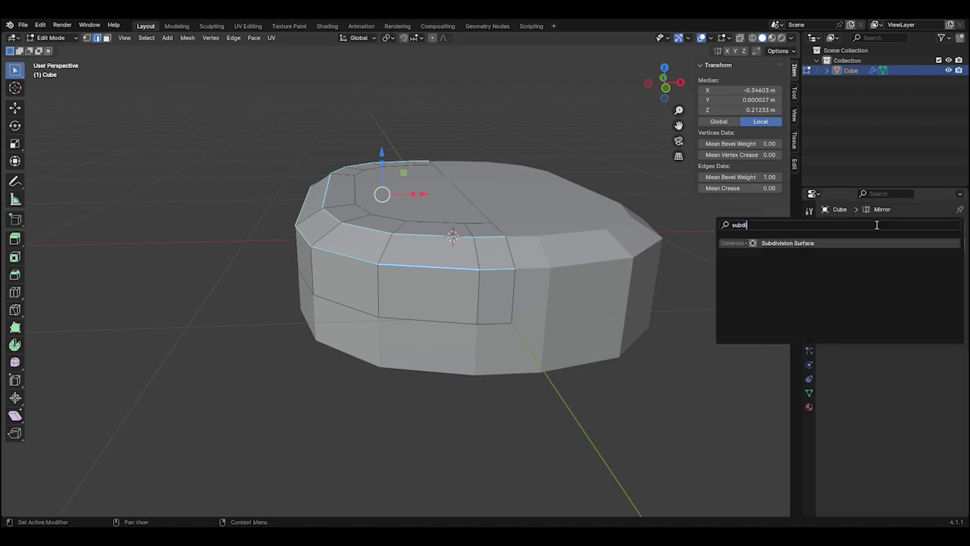
click(829, 243)
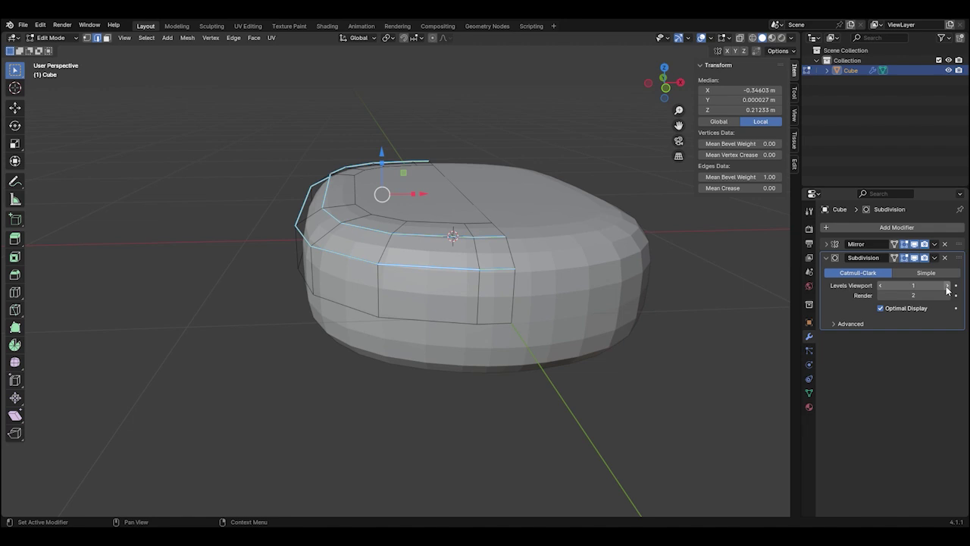
click(947, 286)
click(947, 286)
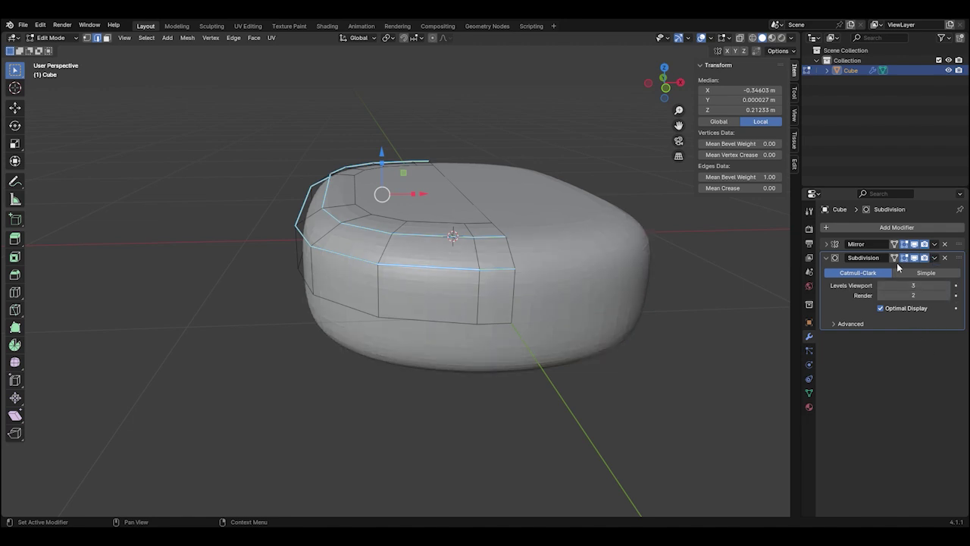
Add a Bevel modifier and place it between the Mirror and Subdivision modifiers in the stack
click(944, 229)
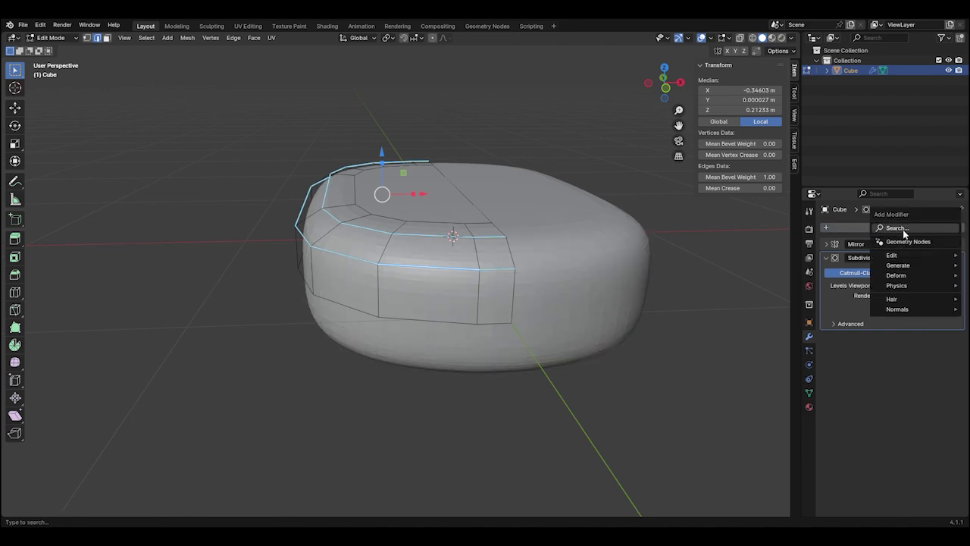
click(903, 229)
text(bevel)
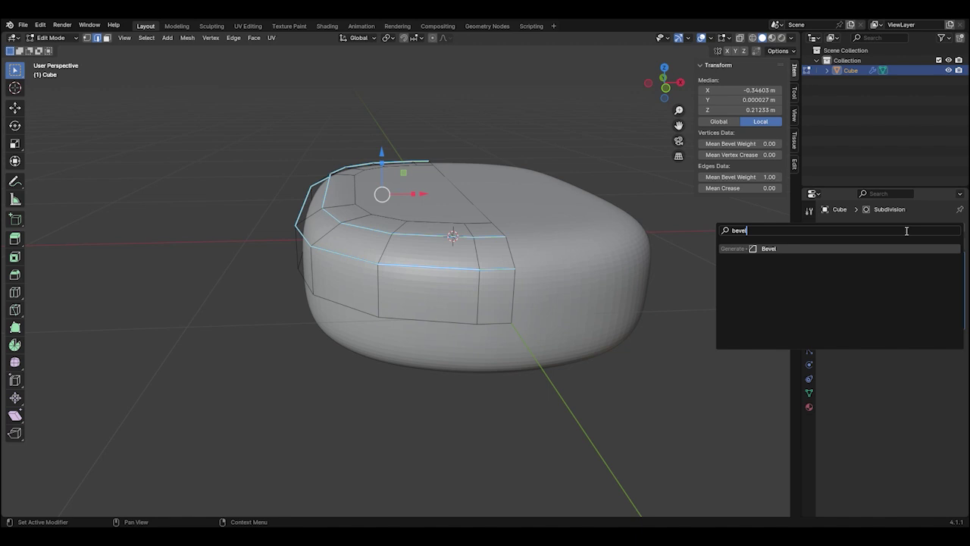
click(857, 249)
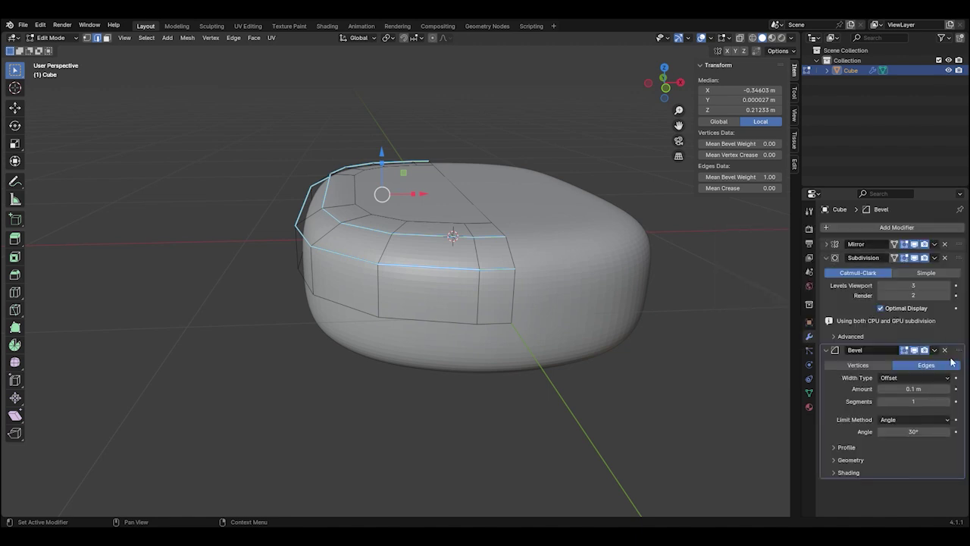
drag(958, 356, 957, 258)
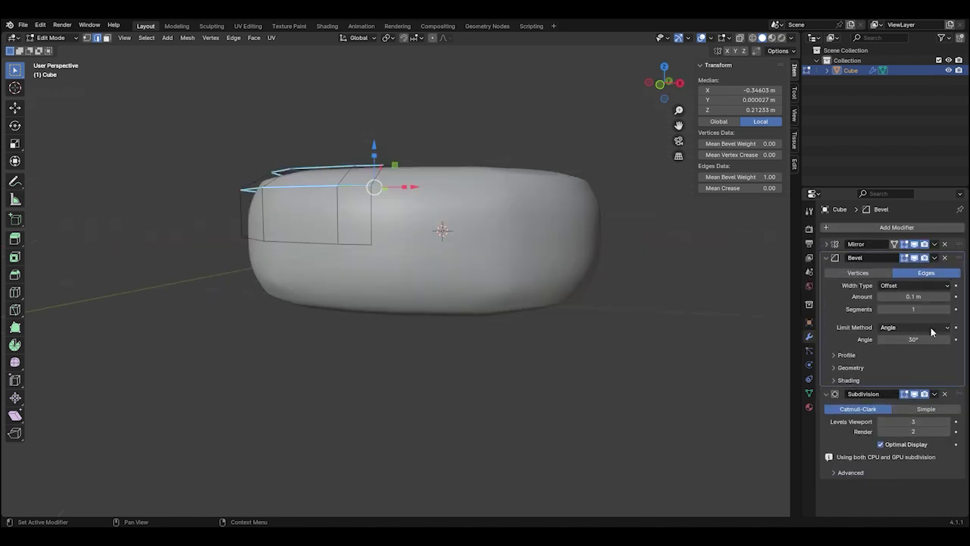
Limit the Bevel modifier by weight and set it to 3 segments
click(906, 327)
click(891, 360)
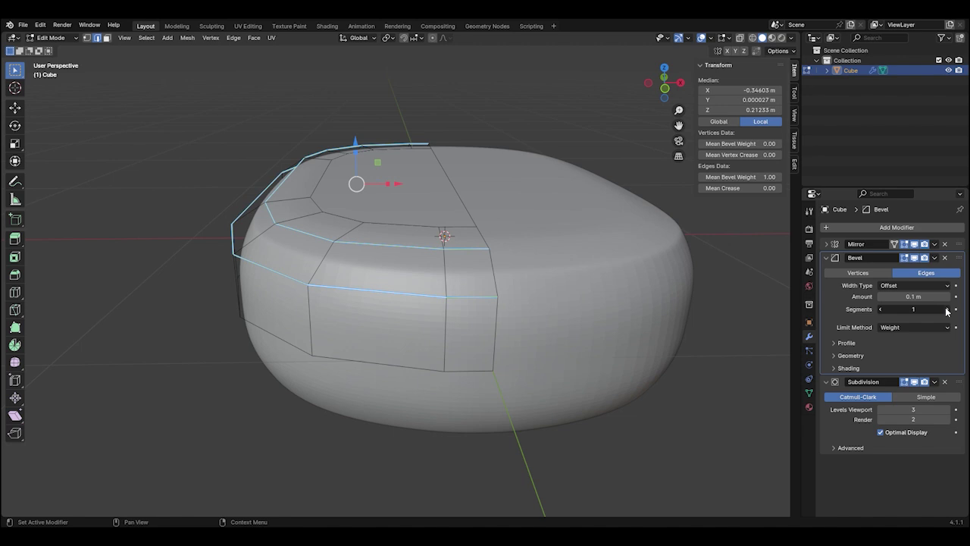
drag(914, 309, 929, 309)
Set the Bevel modifier's amount to 0.005 m and view the rim from above
click(926, 296)
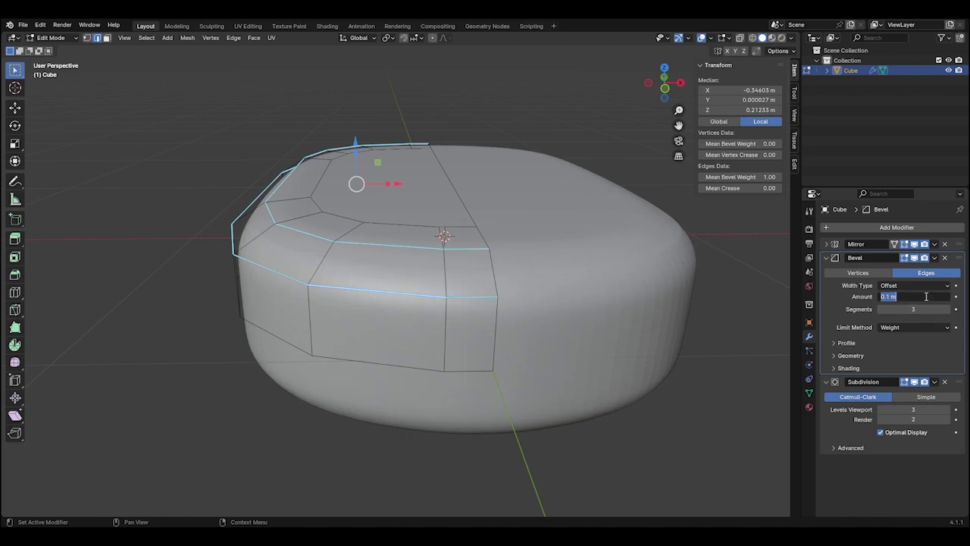
key(BackSpace)
text(.005)
key(Return)
scroll(342, 307, down, 4)
middle_drag(341, 307, 371, 355)
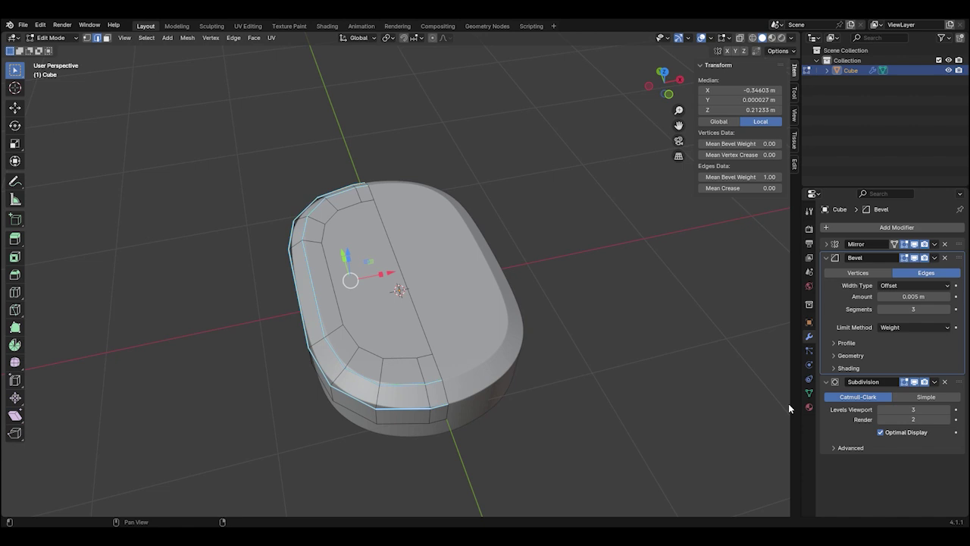
Set the Bevel modifier's amount to 0.01 m
scroll(787, 404, up, 1)
click(910, 298)
key(Right)
key(Left)
key(Left)
key(BackSpace)
key(BackSpace)
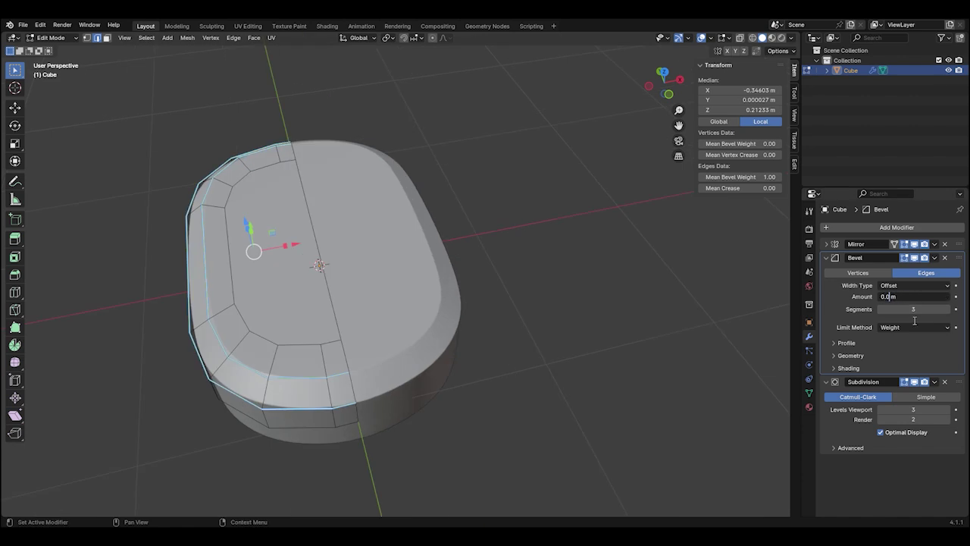
text(1)
key(Return)
Shade the body smooth in Object Mode and return to editing its mesh
key(Tab)
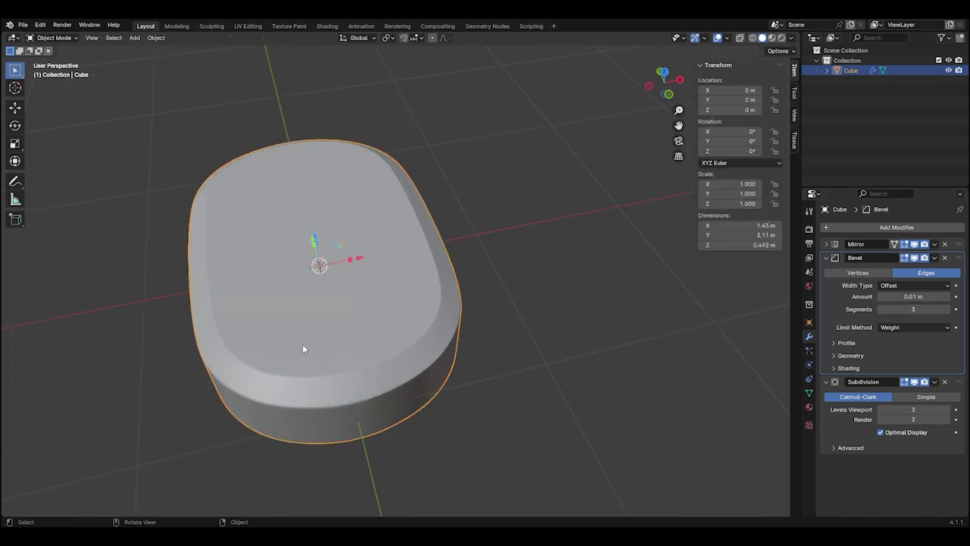
middle_drag(304, 346, 340, 314)
right_click(373, 290)
click(372, 291)
mouse_move(513, 316)
middle_down()
mouse_move(422, 374)
mouse_move(407, 331)
mouse_move(423, 323)
mouse_move(535, 433)
mouse_move(647, 359)
mouse_move(528, 424)
mouse_move(468, 334)
middle_up()
key(Tab)
shift+middle_drag(528, 216, 600, 272)
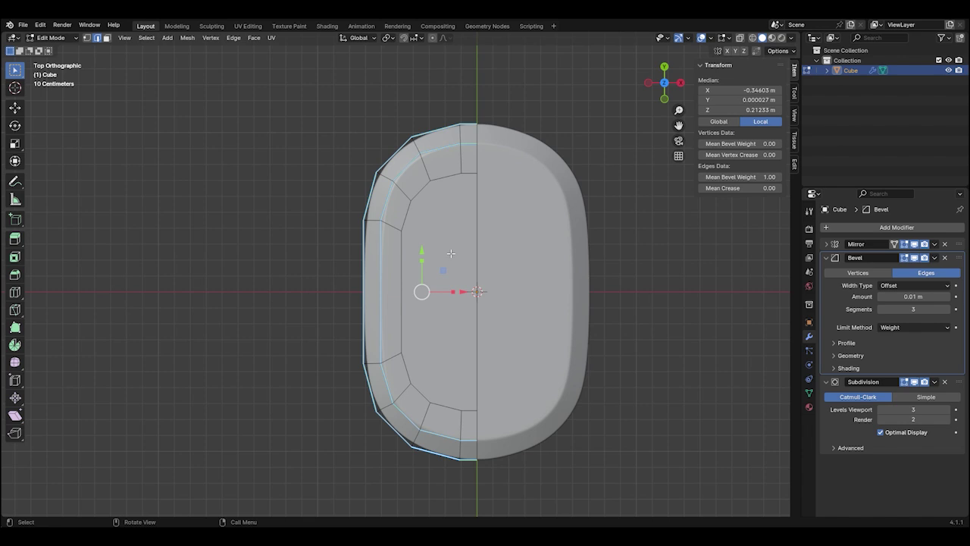
Select the inset face's edge loop and lower it along Z by about 0.02 m to recess the top
alt+click(446, 180)
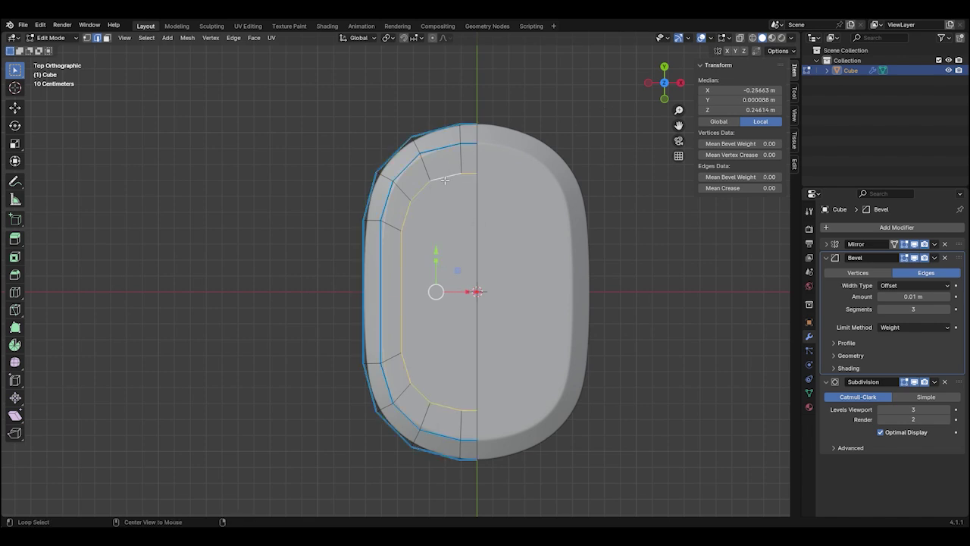
key(KP_1)
key(KP_1)
scroll(266, 210, up, 6)
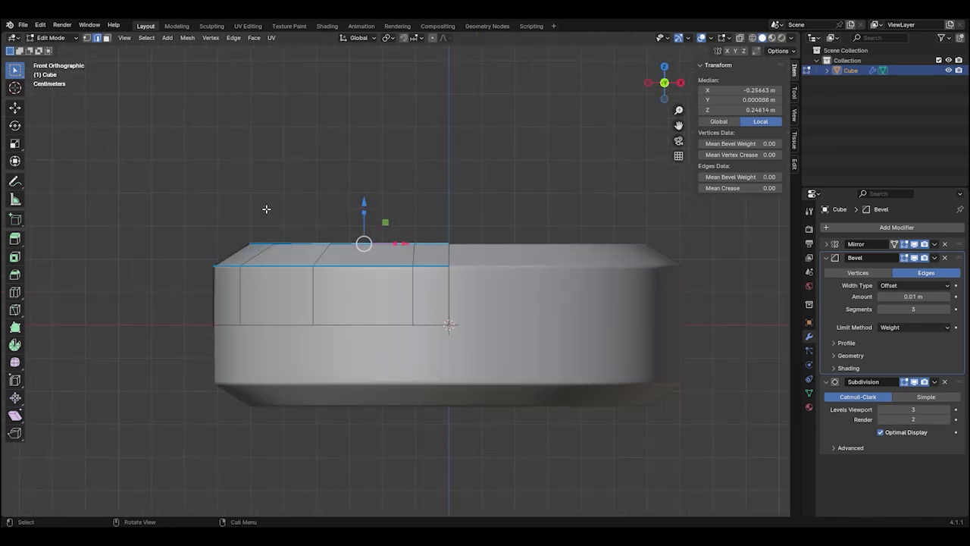
drag(468, 241, 473, 256)
middle_drag(473, 256, 507, 336)
Turn on X-ray with vertex selection in the top view and move the inset face about 0.04 m along X toward the centre line
key(KP_7)
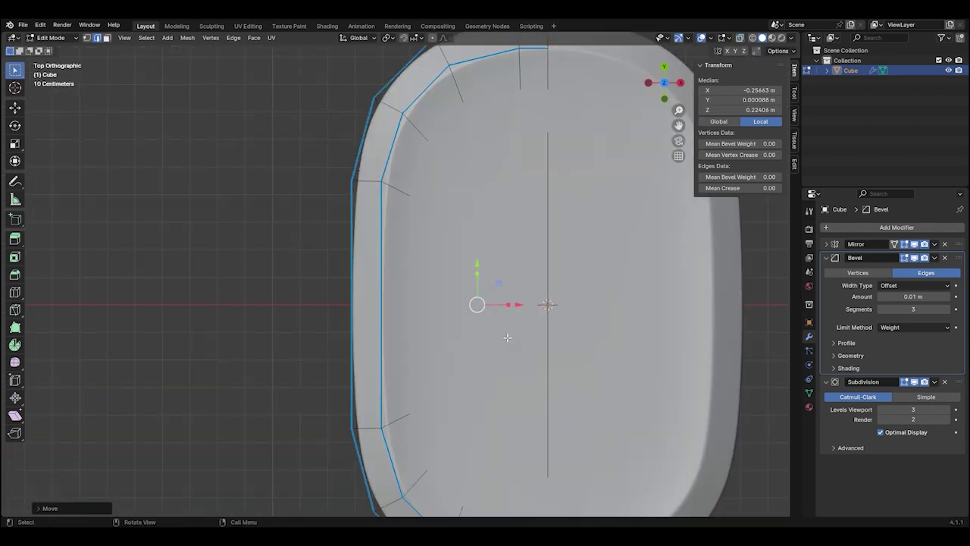
key(Tab)
key(Tab)
key(1)
scroll(494, 265, down, 2)
key(alt+z)
scroll(473, 179, up, 1)
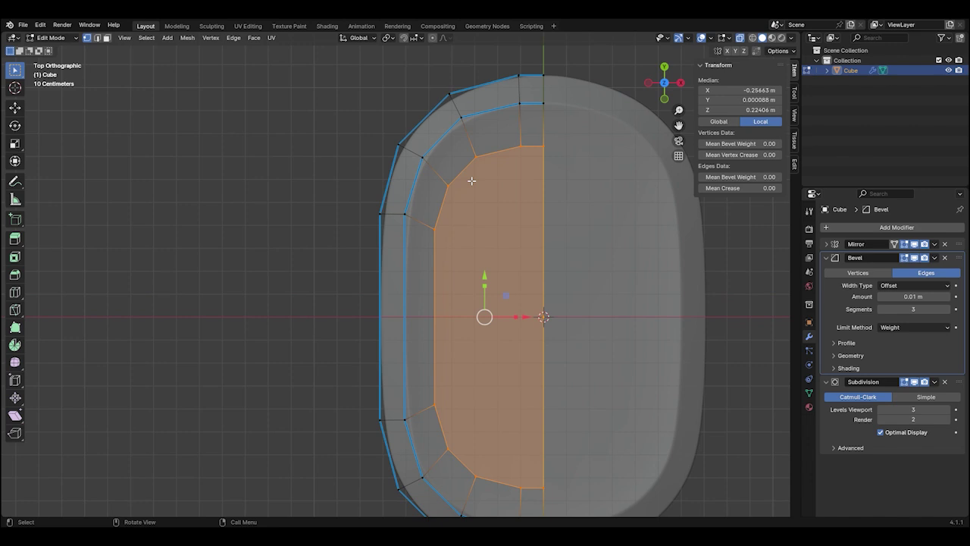
key(g)
key(x)
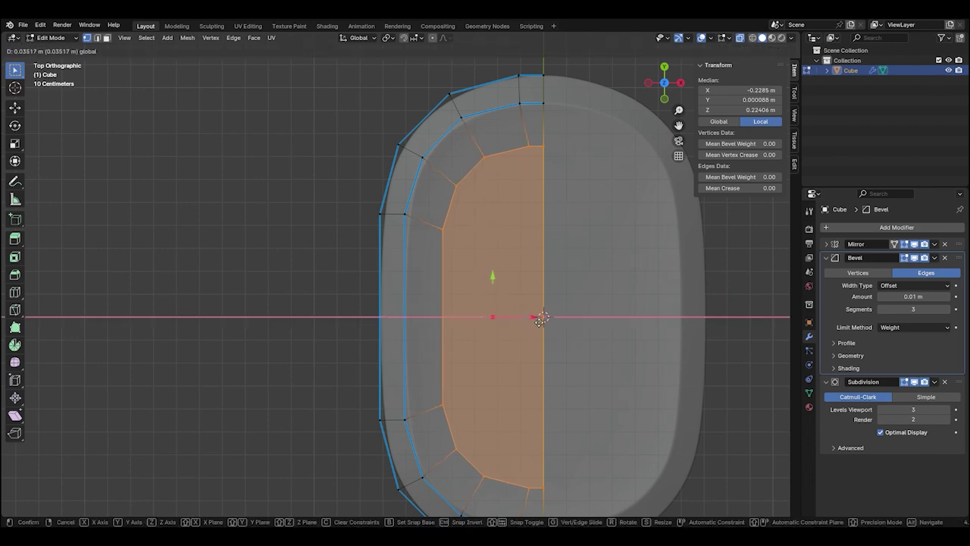
click(541, 319)
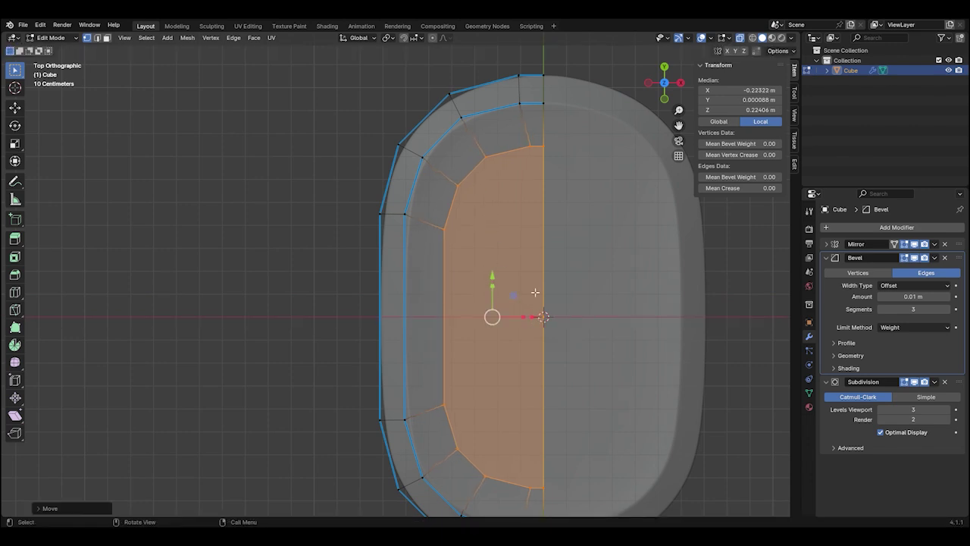
Slide the inset face's two end vertices beside the centre line outward, unclamped, until they line up with the rim vertices
click(530, 149)
shift+click(532, 484)
key(g)
key(g)
key(c)
click(535, 457)
click(636, 273)
scroll(637, 273, down, 3)
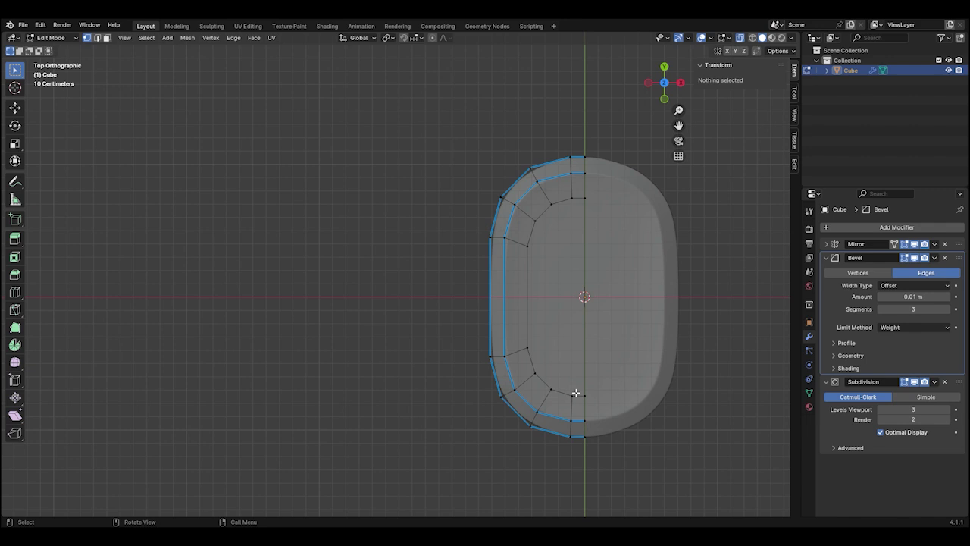
Select the inset face, scale it down along Y to about 0.95 and raise it slightly along Z
scroll(581, 389, up, 3)
scroll(612, 413, down, 1)
alt+click(574, 402)
key(s)
key(x)
key(y)
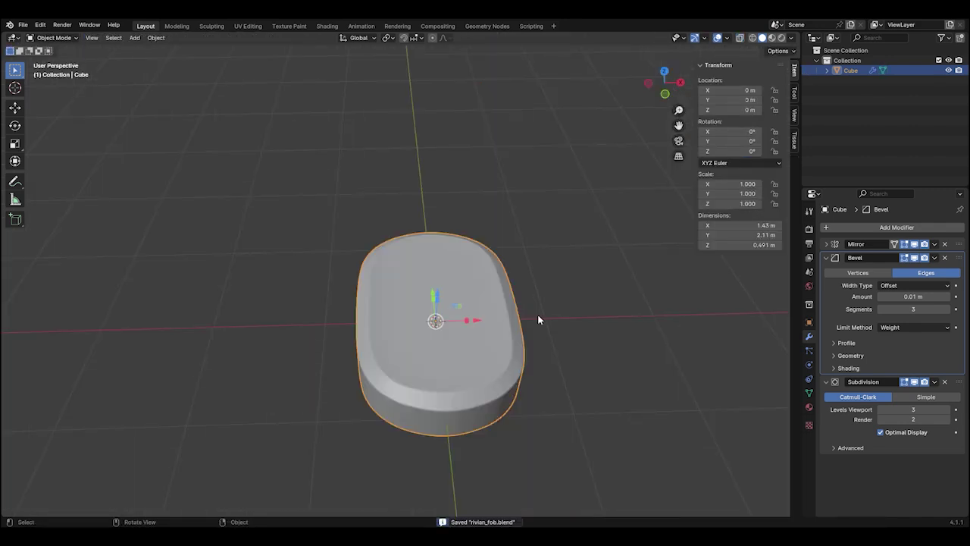
middle_drag(539, 317, 535, 277)
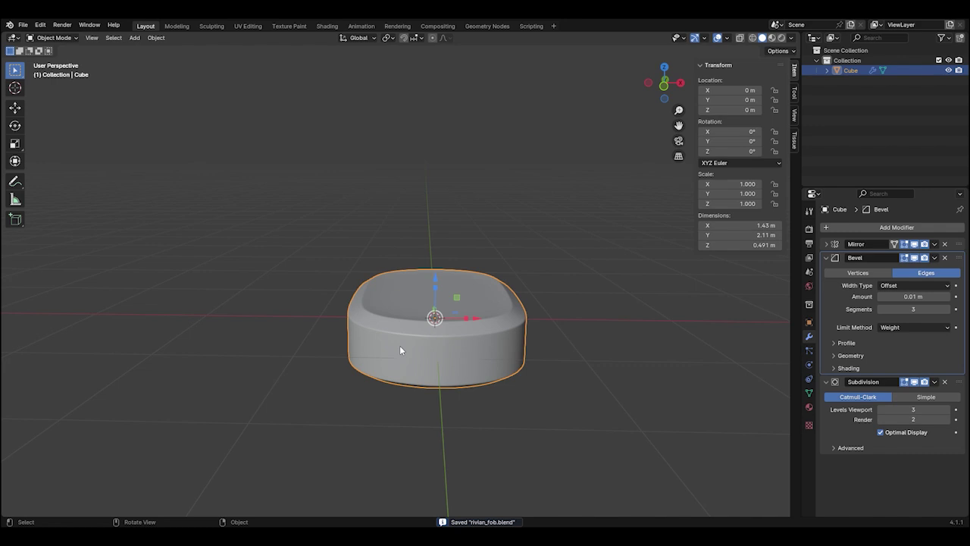
Select the edge loop along the fob half's mid-height seam and duplicate it in place
key(Tab)
scroll(445, 359, up, 2)
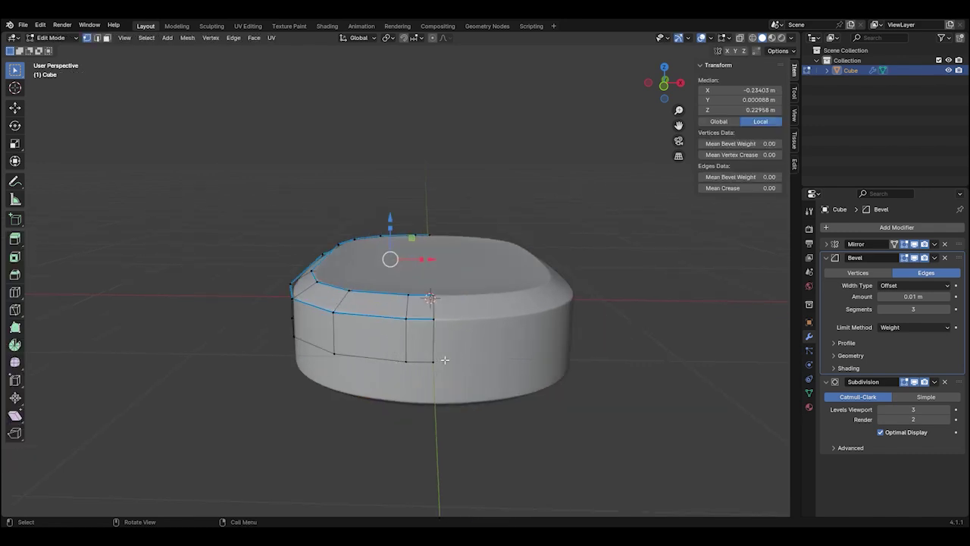
key(KP_1)
scroll(347, 283, up, 3)
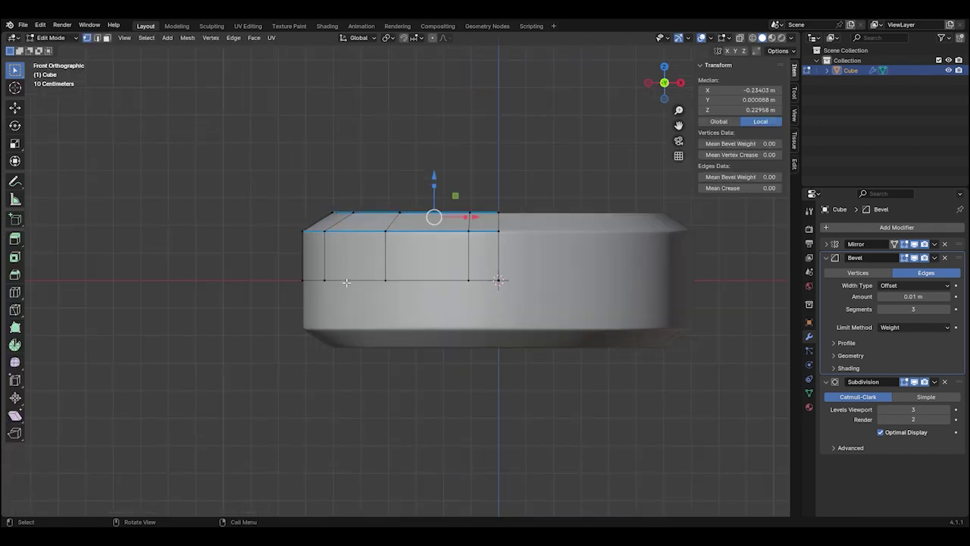
key(2)
alt+click(353, 279)
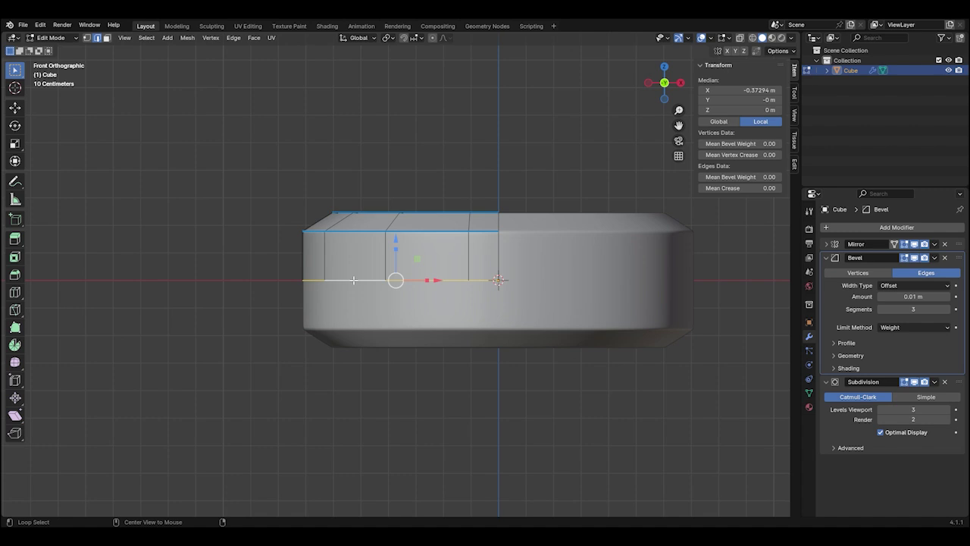
middle_drag(446, 370, 495, 374)
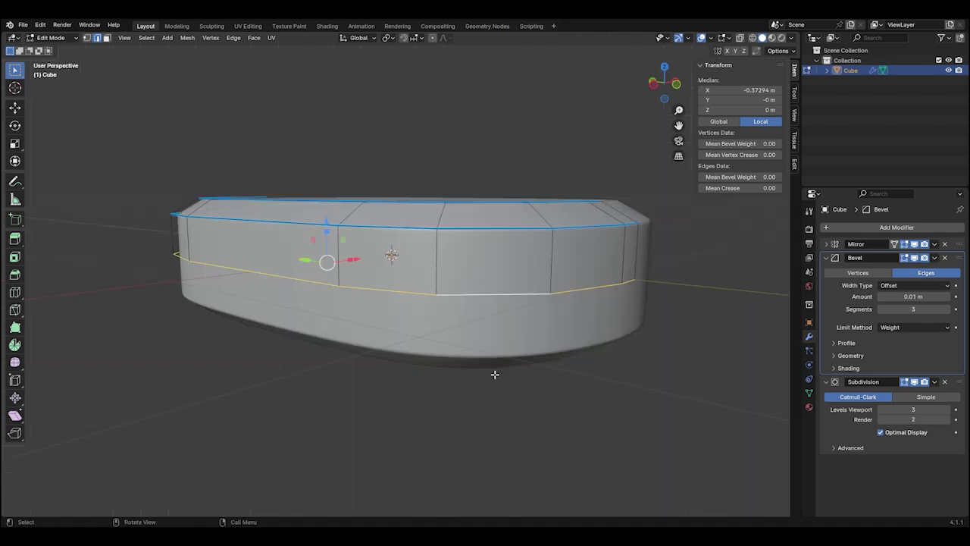
key(g)
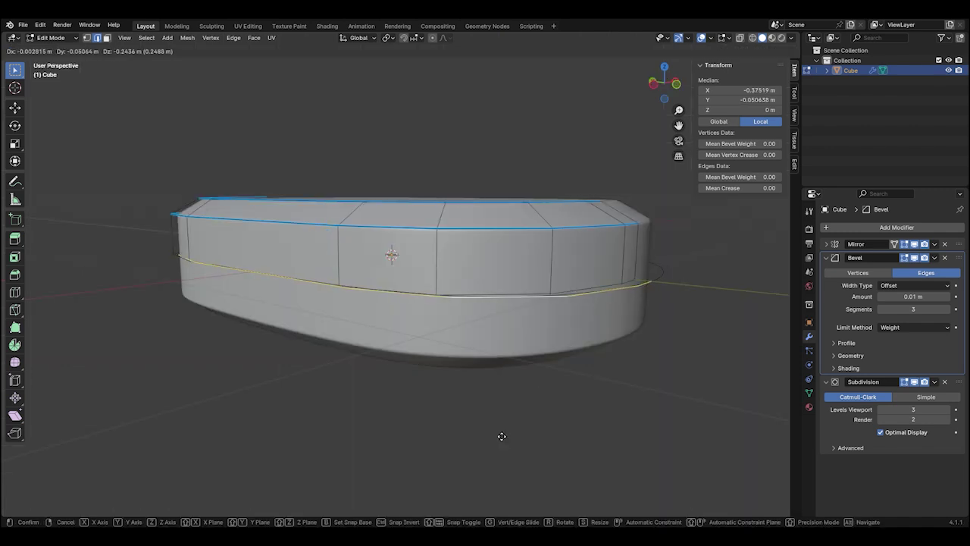
key(x)
click(498, 386)
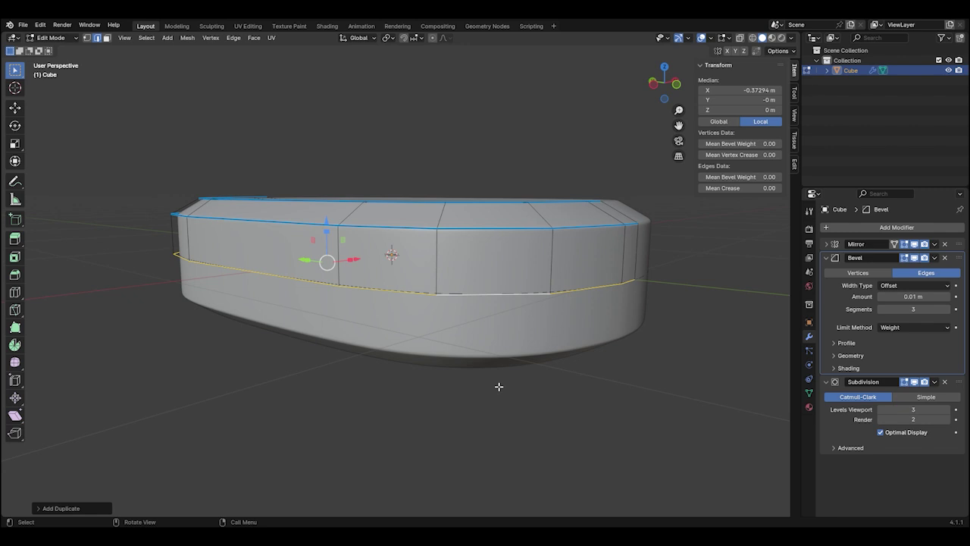
Separate the duplicated seam loop into its own object and return to Object Mode
key(p)
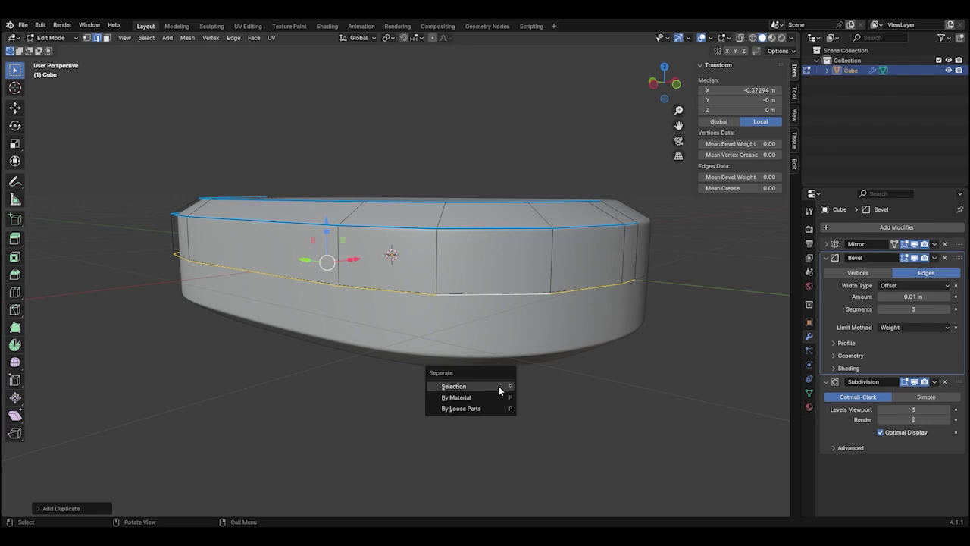
click(499, 387)
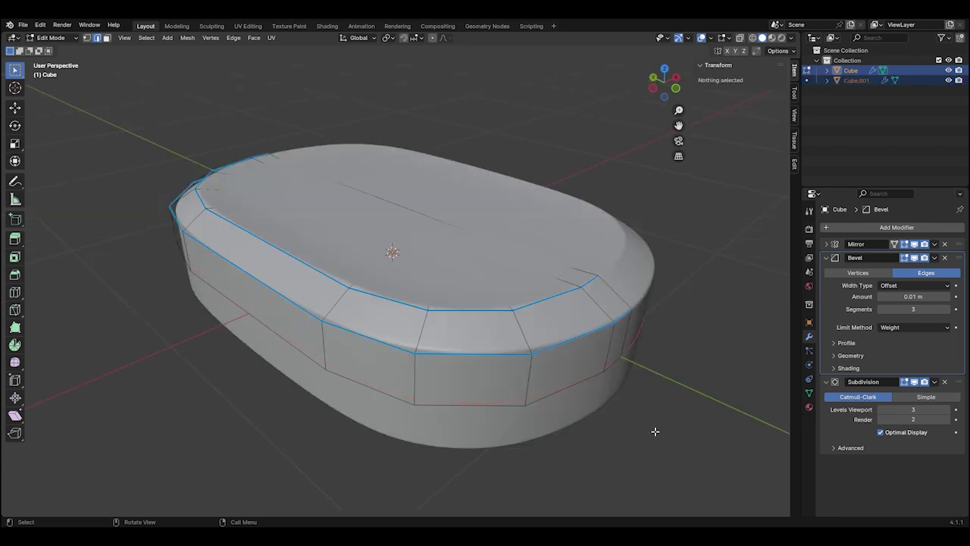
key(Tab)
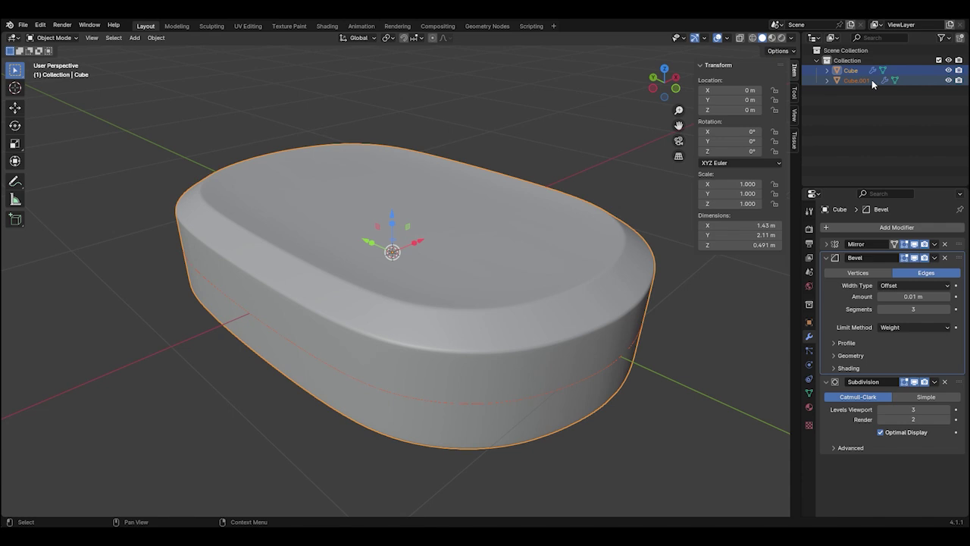
Rename the body object "fob" and the separated loop object "curve"
click(830, 116)
double_click(849, 70)
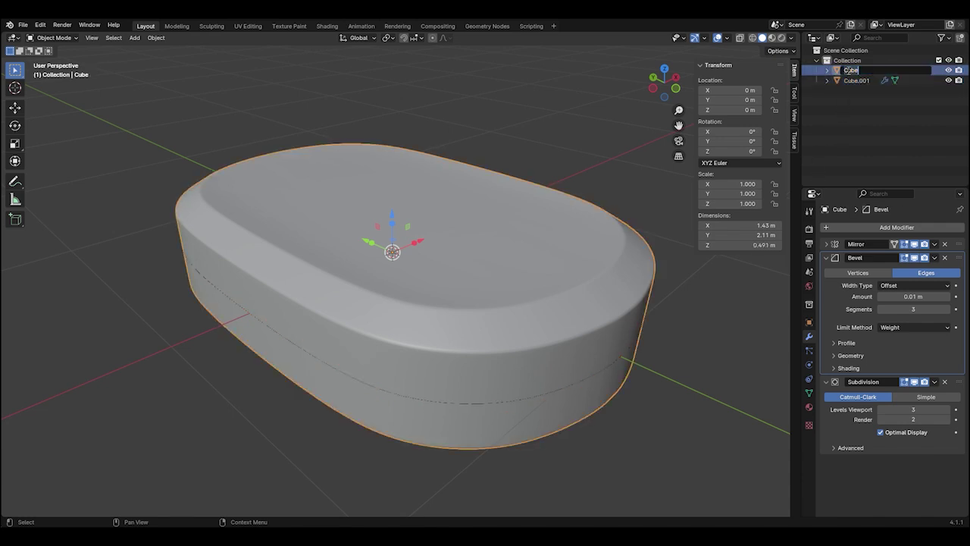
text(fob)
double_click(856, 79)
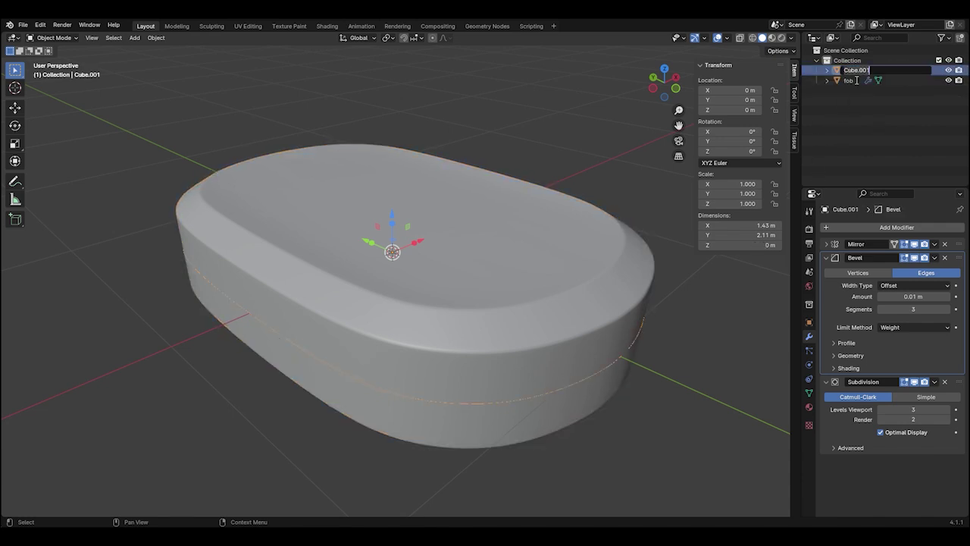
text(curve)
key(Return)
In the curve object's mesh, add a centred cut at the midpoint of the long straight side at Y 0
key(Tab)
middle_drag(541, 407, 546, 397)
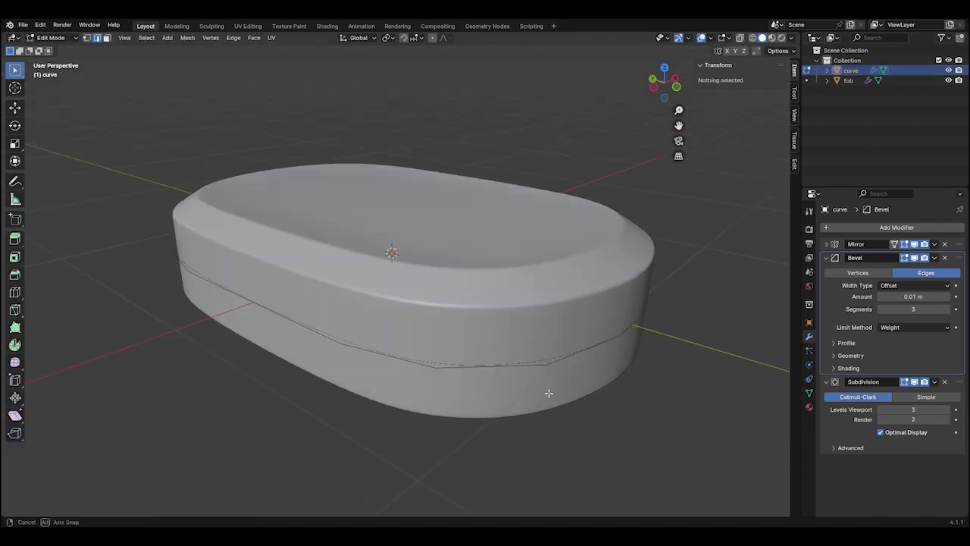
key(1)
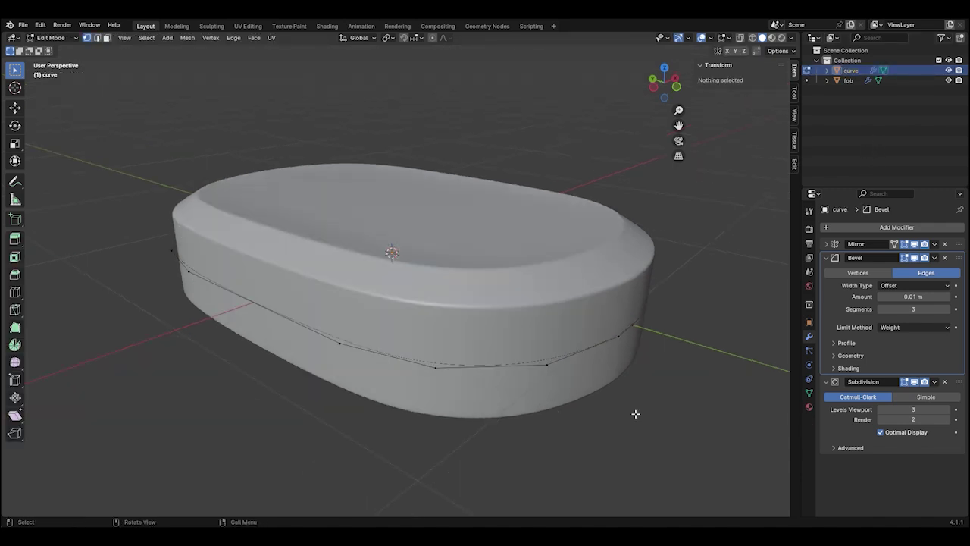
key(KP_7)
scroll(455, 463, down, 5)
scroll(431, 226, up, 3)
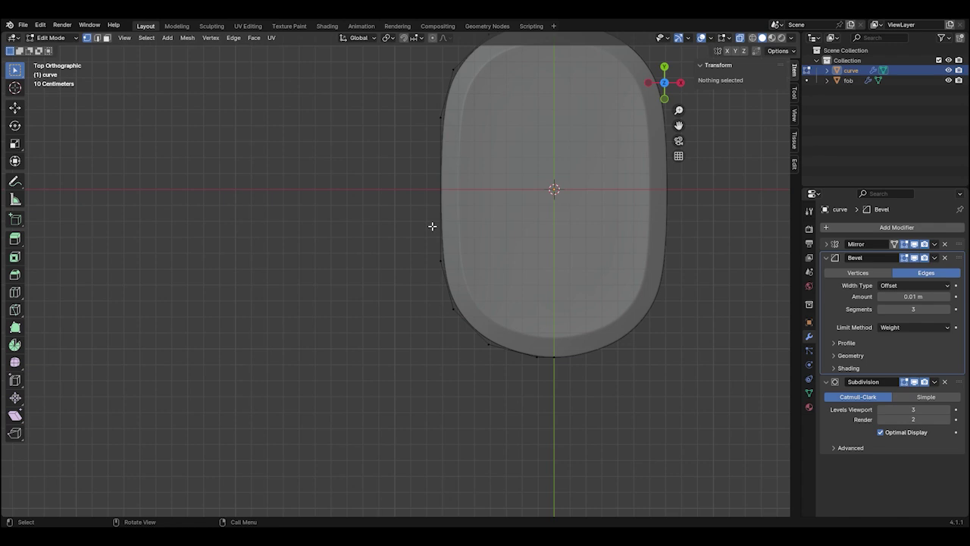
key(ctrl+r)
click(423, 186)
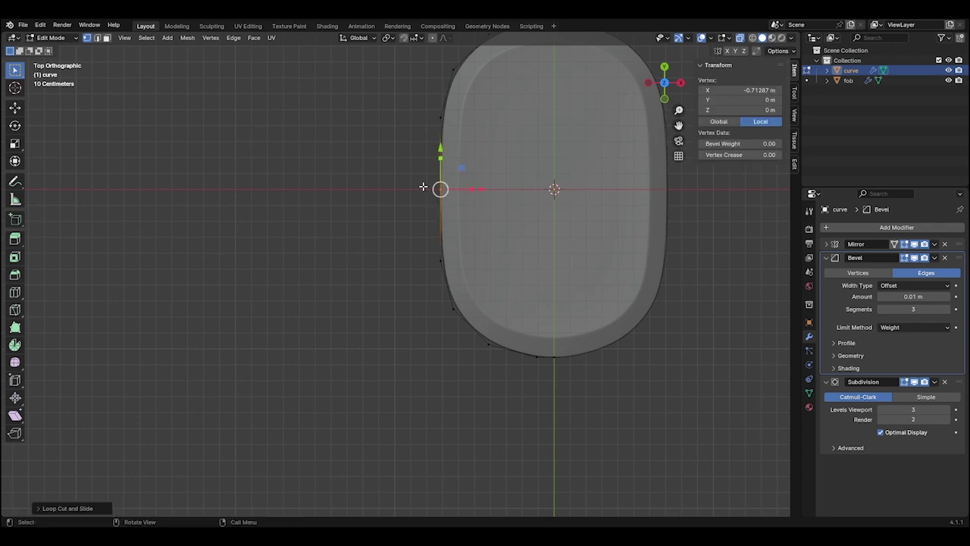
Select the curve's vertices on the negative Y side and move them along -Y until the outline is about 2.6 m long
click(684, 430)
drag(683, 431, 377, 238)
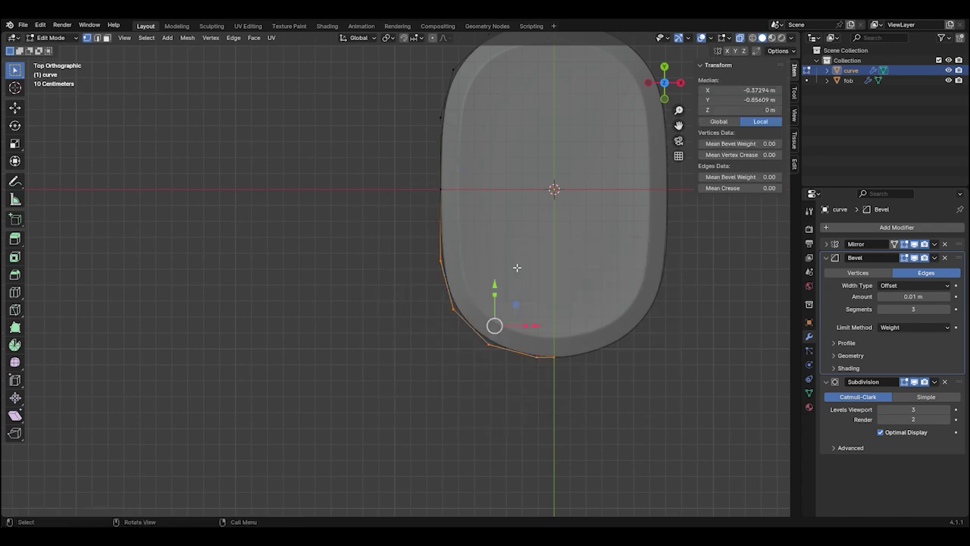
drag(493, 285, 494, 344)
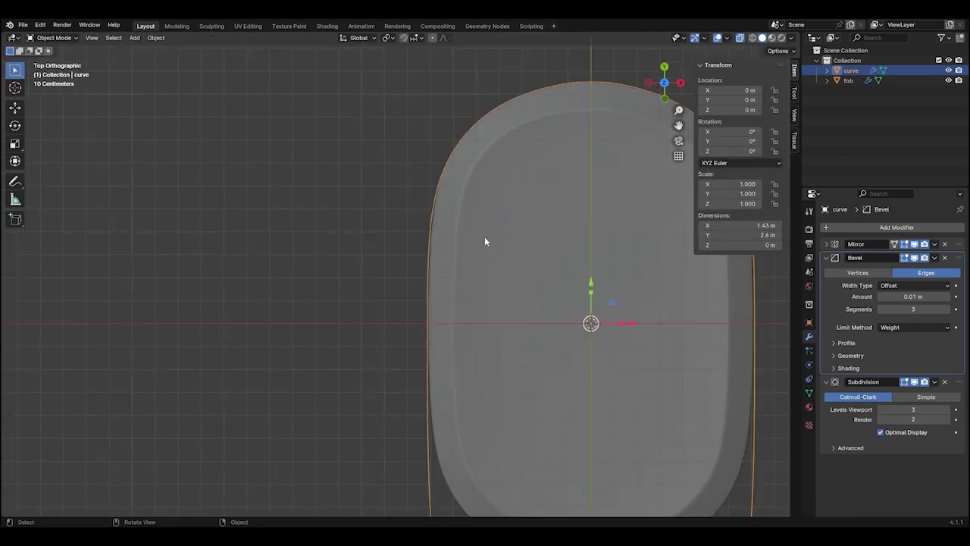
Add a centred loop cut across the middle of the fob's long side so its outline matches the curve
key(Tab)
key(Tab)
click(452, 269)
key(Tab)
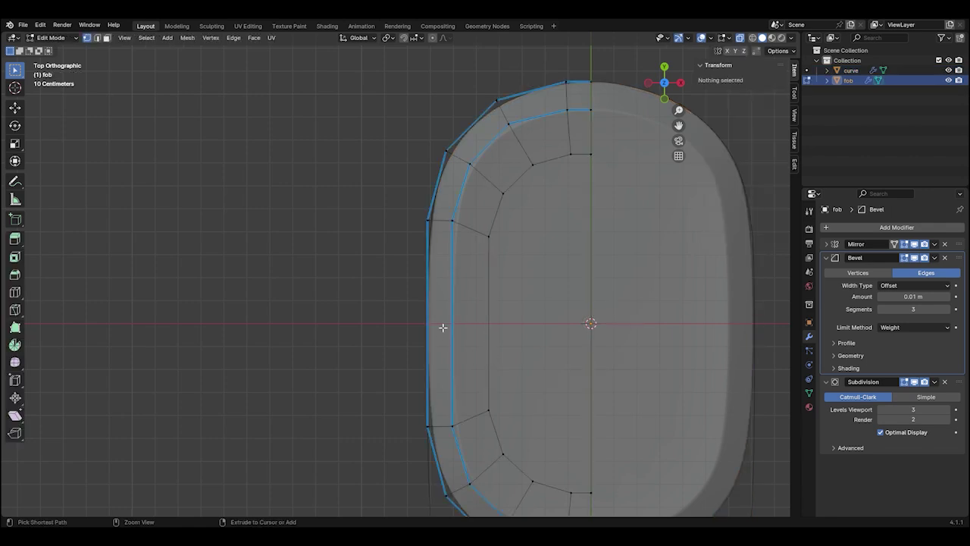
key(ctrl+r)
click(453, 324)
click(477, 331)
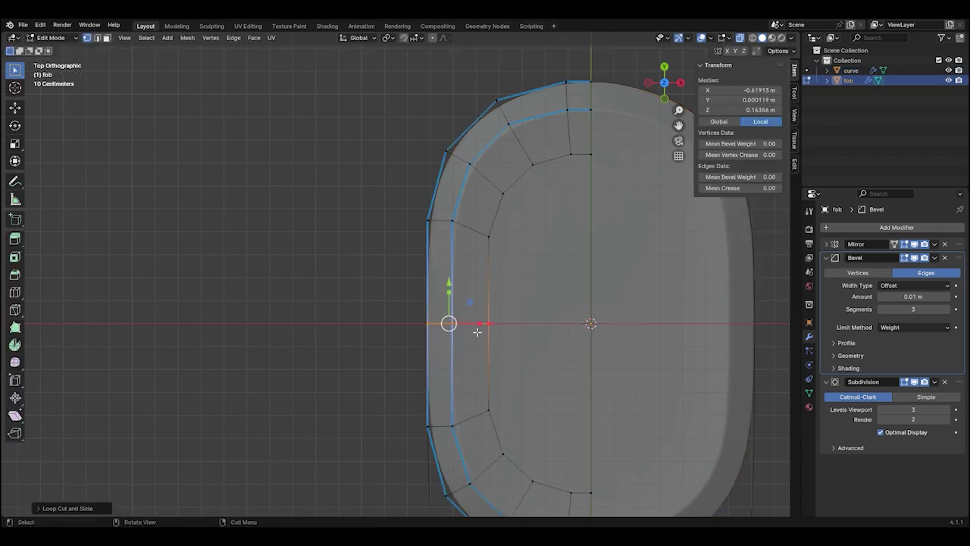
key(Tab)
click(433, 169)
scroll(433, 170, up, 3)
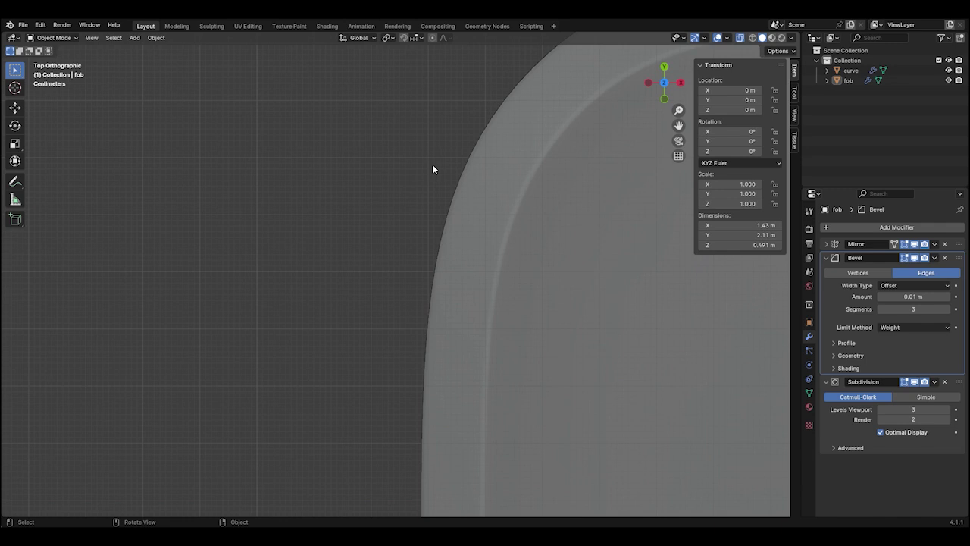
scroll(464, 258, up, 5)
scroll(463, 258, down, 1)
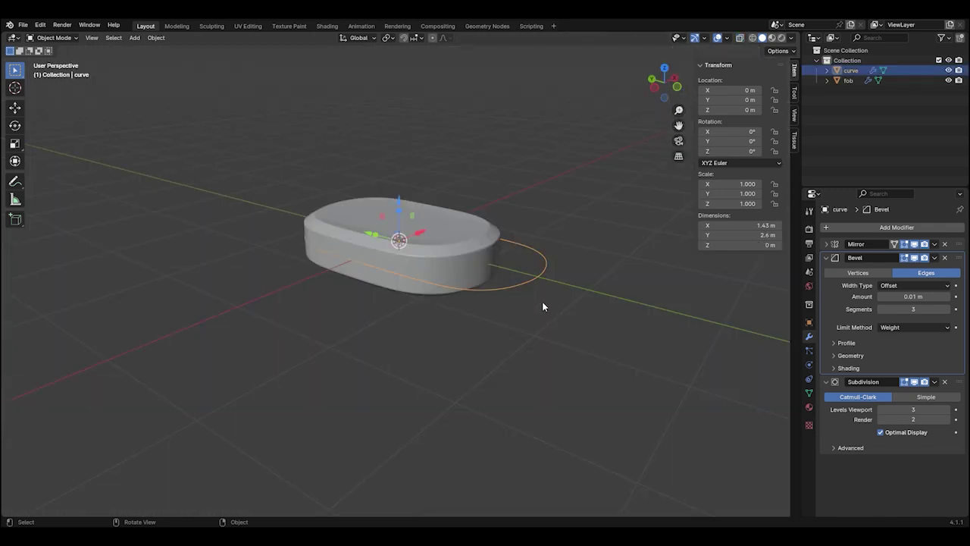
Select the curve object and duplicate it in place
click(666, 301)
click(542, 279)
key(shift+d)
right_click(584, 315)
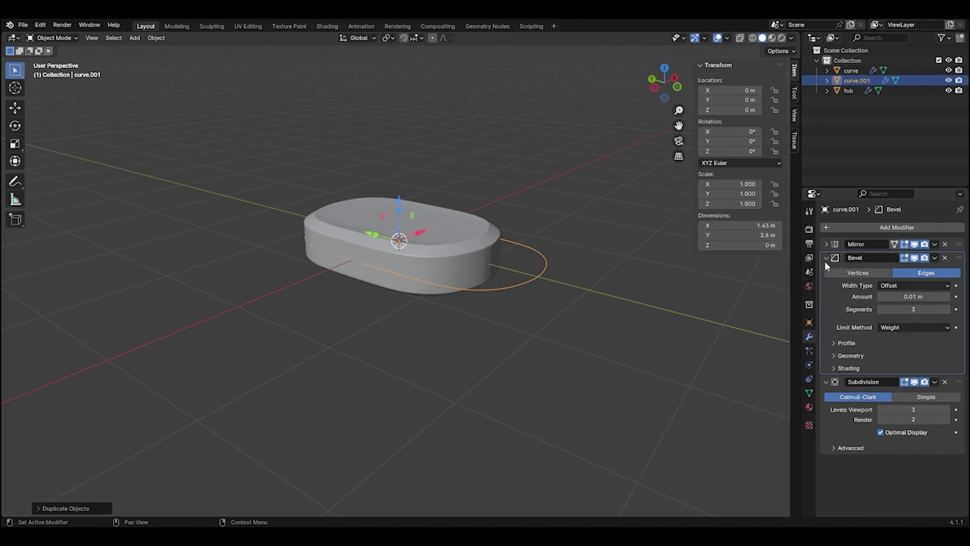
Rename the duplicate "curve_backup" and hide it in the viewport
double_click(866, 81)
click(873, 81)
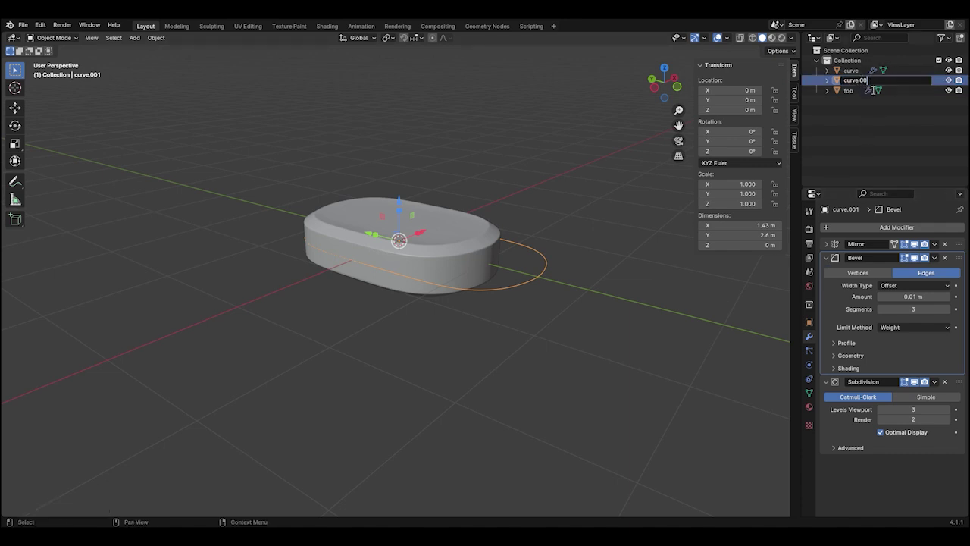
text(_backup)
key(Return)
click(949, 79)
On the original curve object, apply the Mirror modifier, remove the Bevel modifier and apply the Subdivision modifier
click(851, 69)
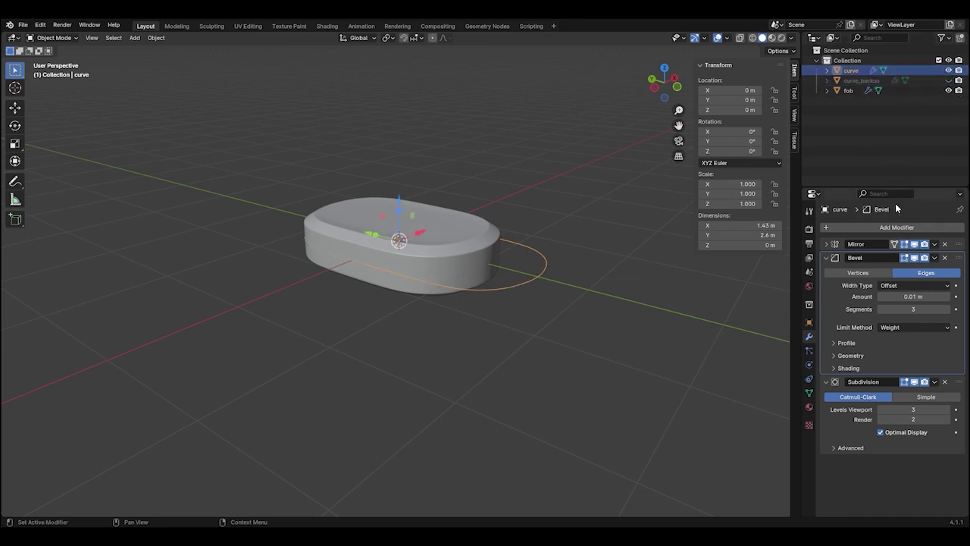
click(934, 244)
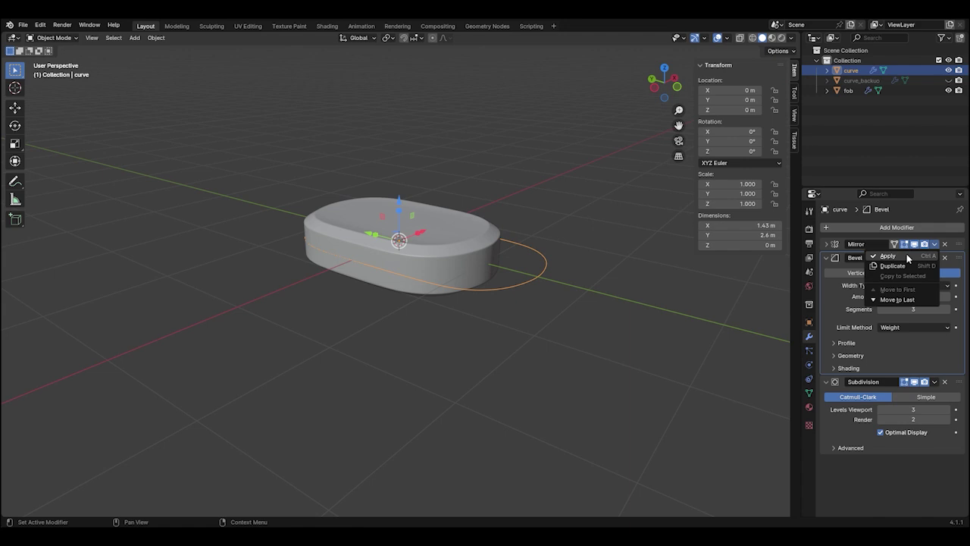
click(906, 257)
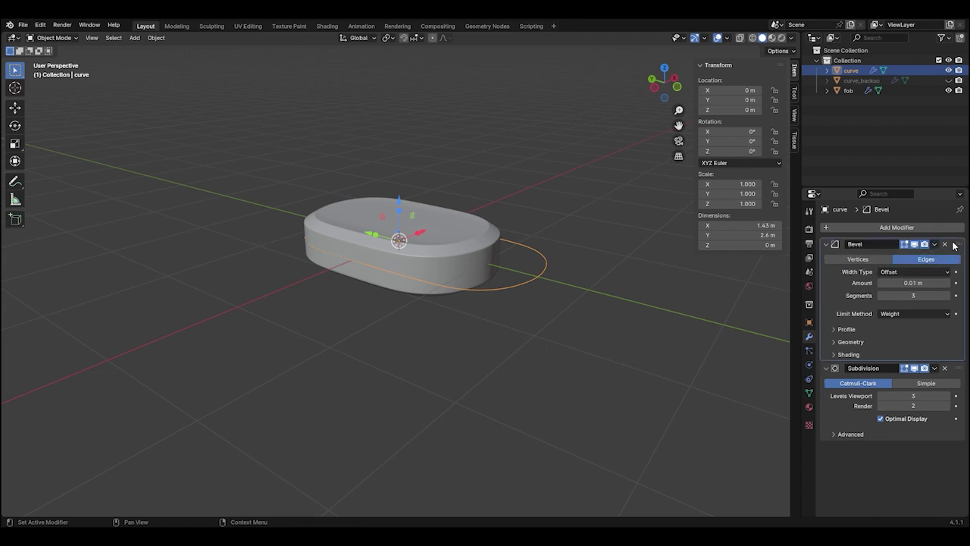
click(945, 244)
click(935, 244)
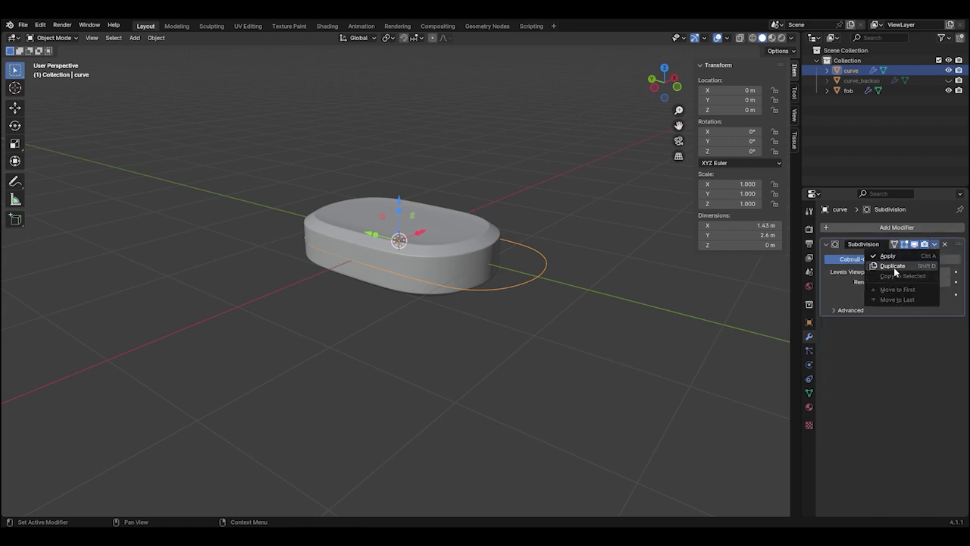
click(890, 256)
Convert the mesh outline object into a curve and deselect it
click(155, 37)
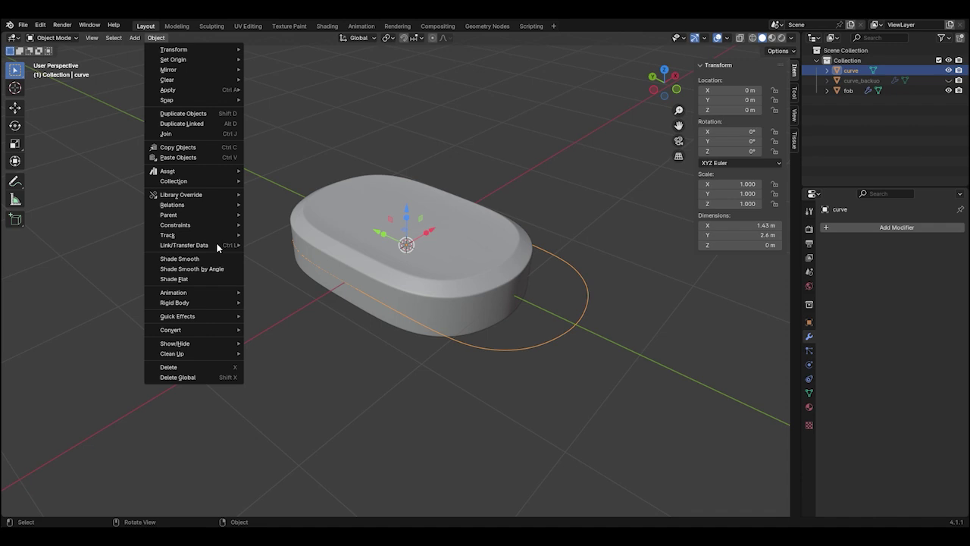
mouse_move(210, 329)
click(268, 331)
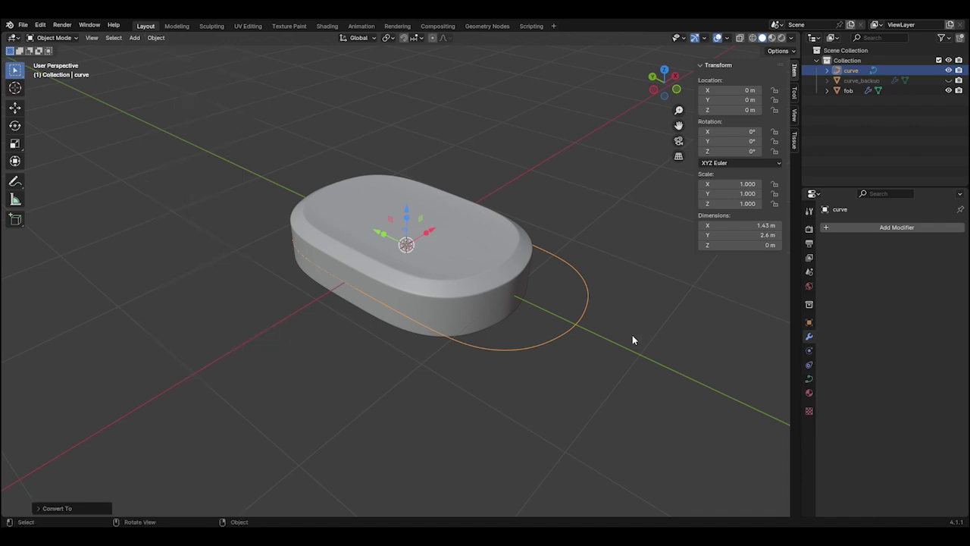
scroll(632, 336, down, 1)
middle_drag(632, 336, 613, 337)
click(634, 358)
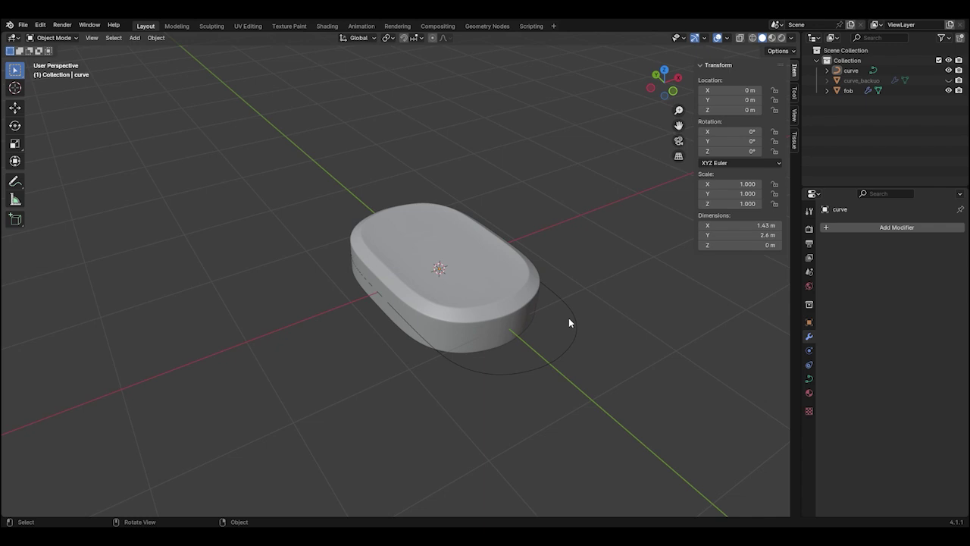
Hide the fob and add a mesh circle at the origin in the top orthographic view
click(949, 91)
key(KP_5)
key(KP_7)
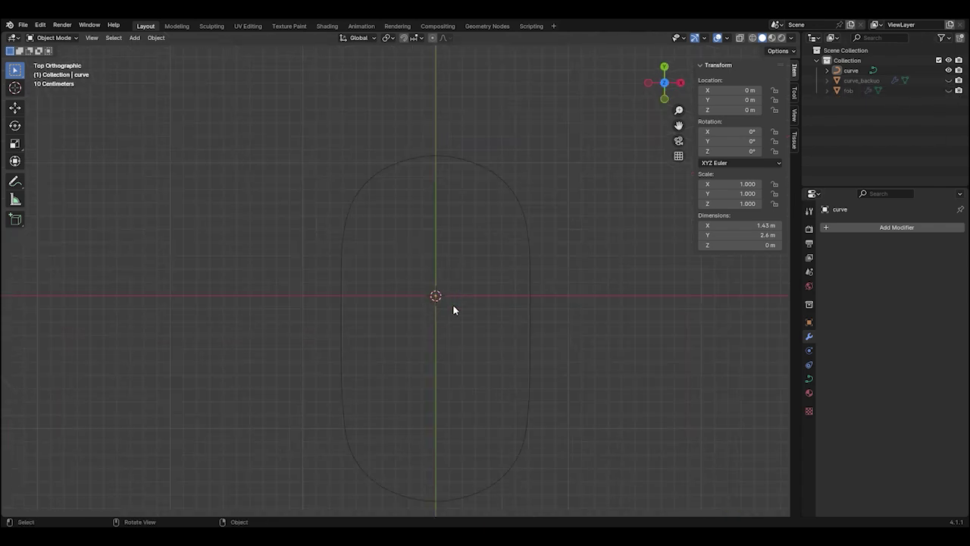
key(shift+a)
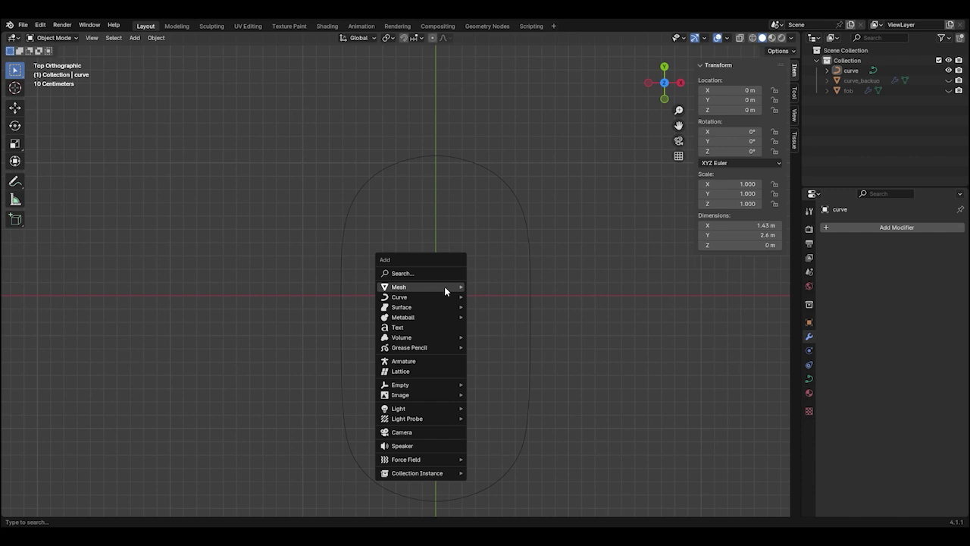
mouse_move(444, 286)
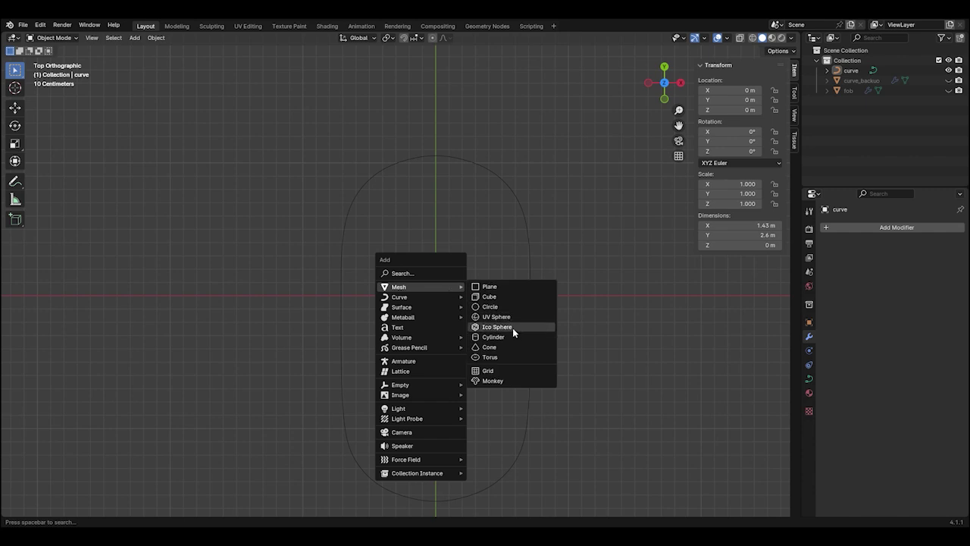
click(485, 306)
Scale the circle's mesh down in Edit Mode to a radius of about 0.13 m
key(Tab)
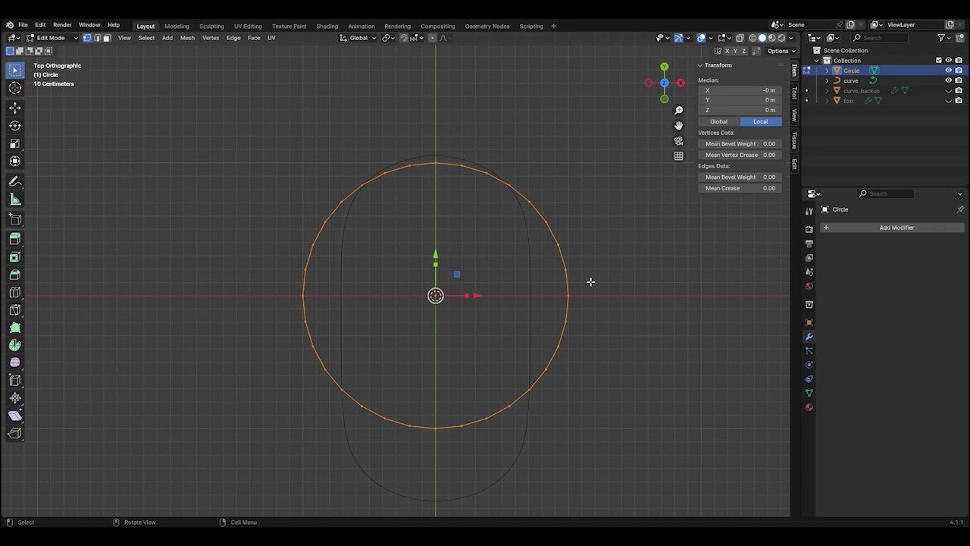
key(s)
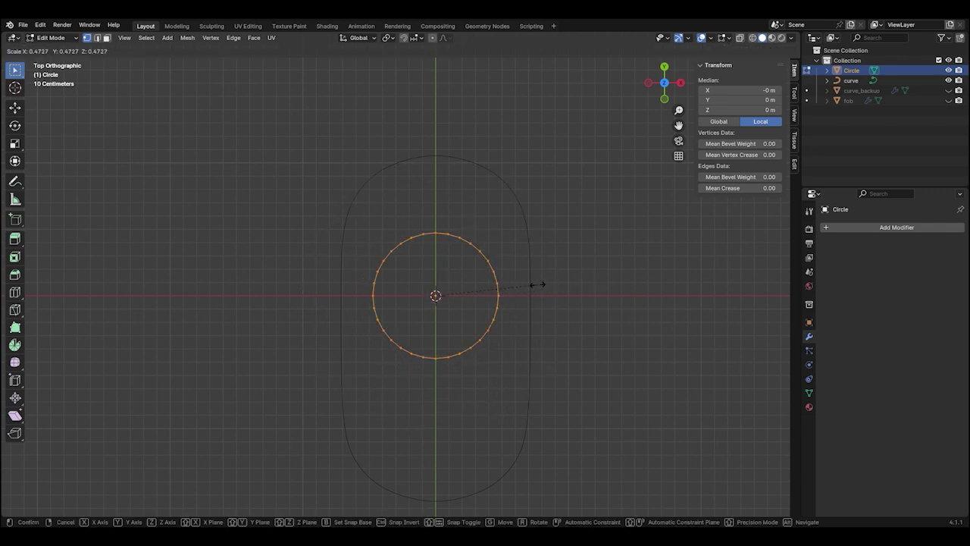
click(463, 290)
scroll(425, 289, up, 6)
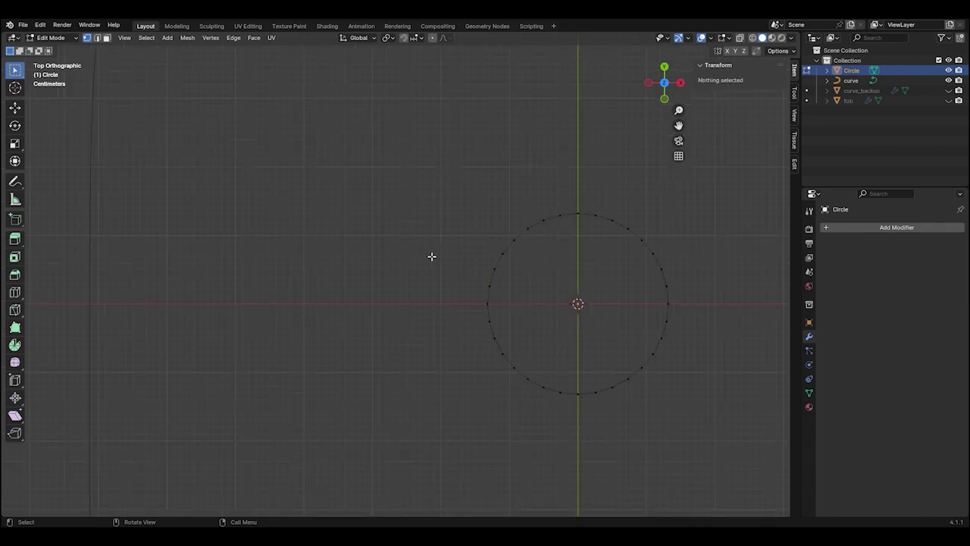
Delete the vertices around the circle's negative X side and join the two open ends with a straight edge
drag(443, 249, 504, 350)
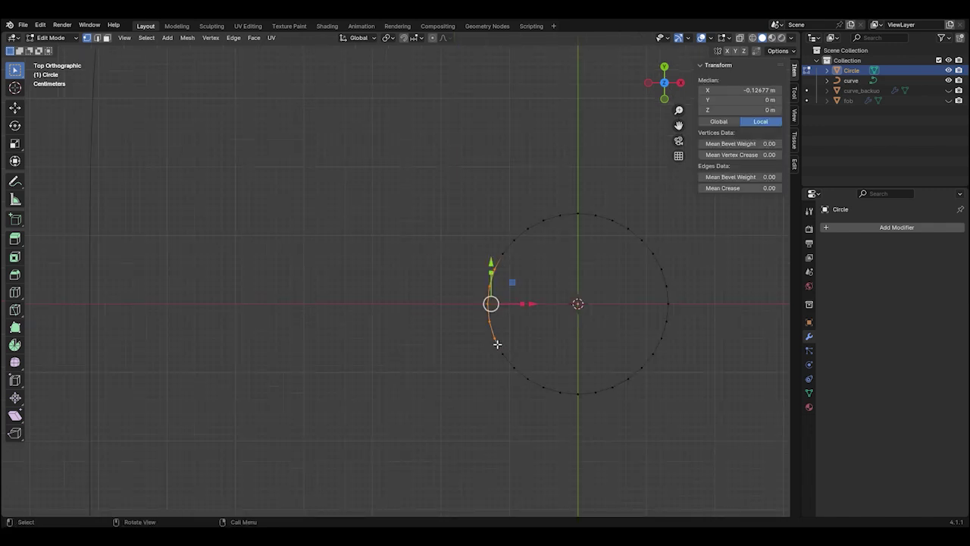
key(x)
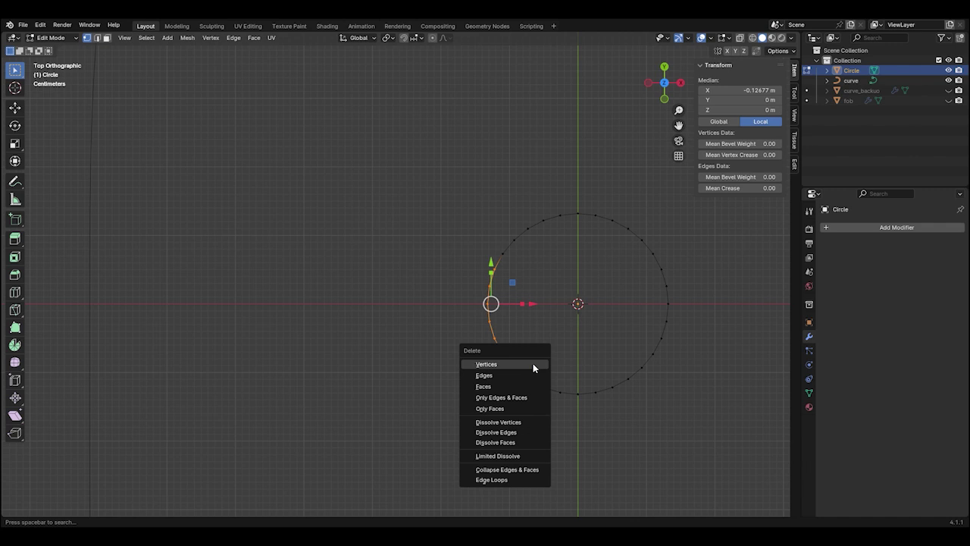
click(533, 364)
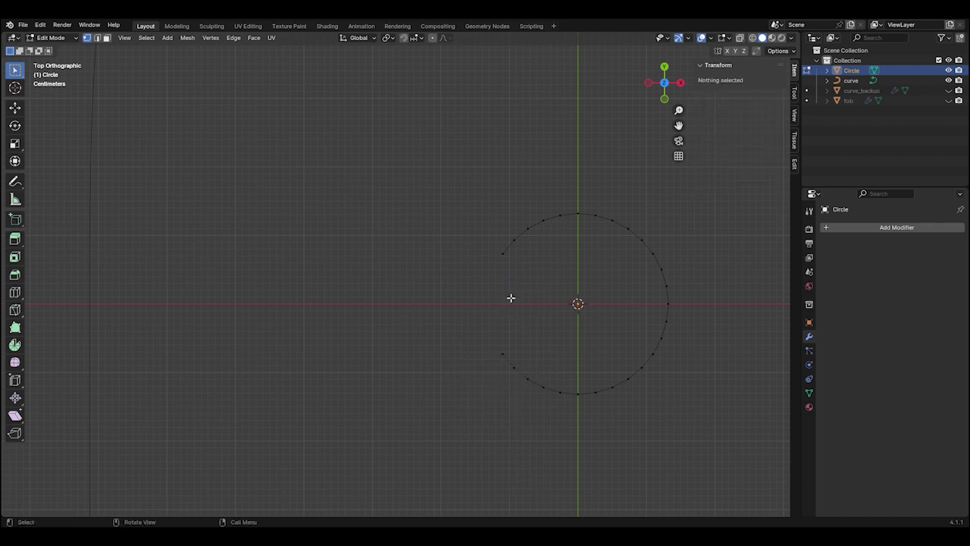
click(502, 254)
shift+click(500, 368)
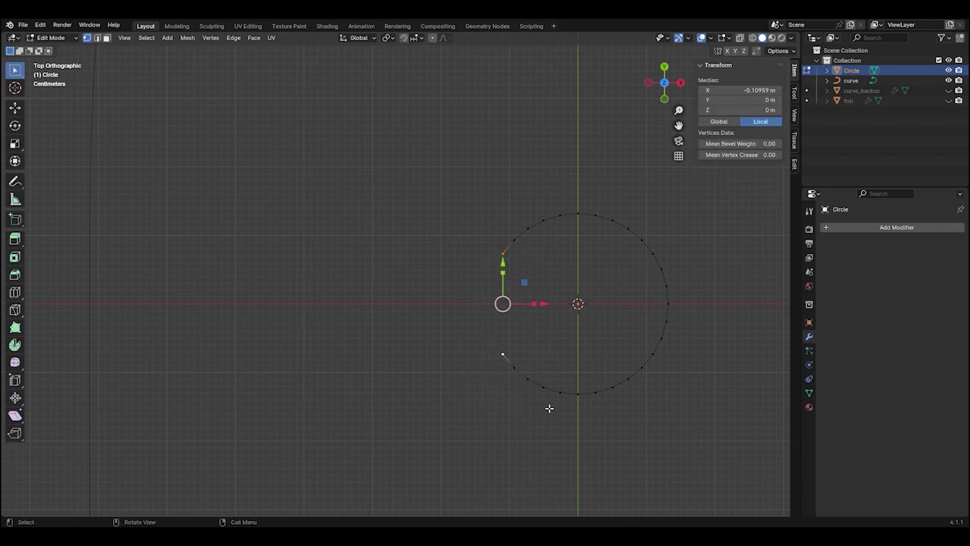
key(f)
click(615, 300)
scroll(613, 327, down, 1)
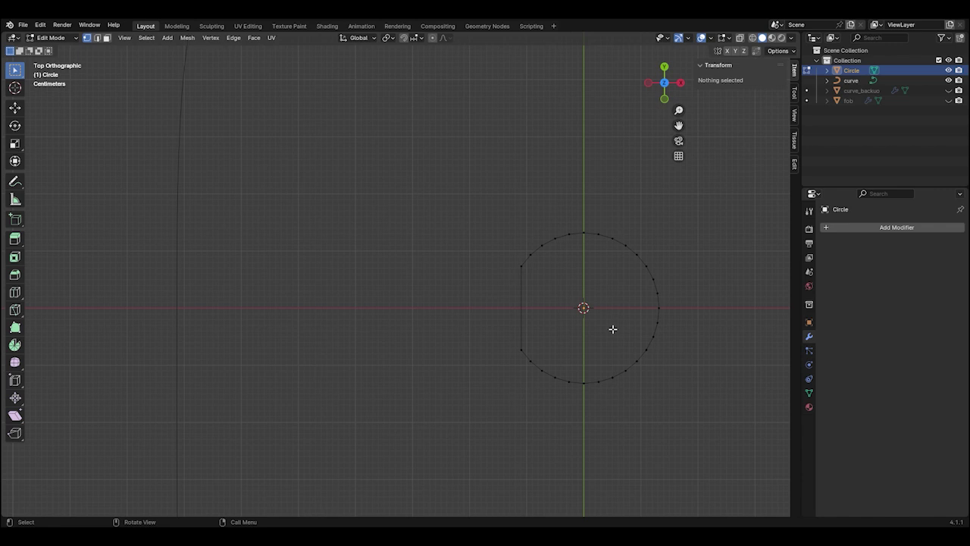
scroll(580, 338, down, 9)
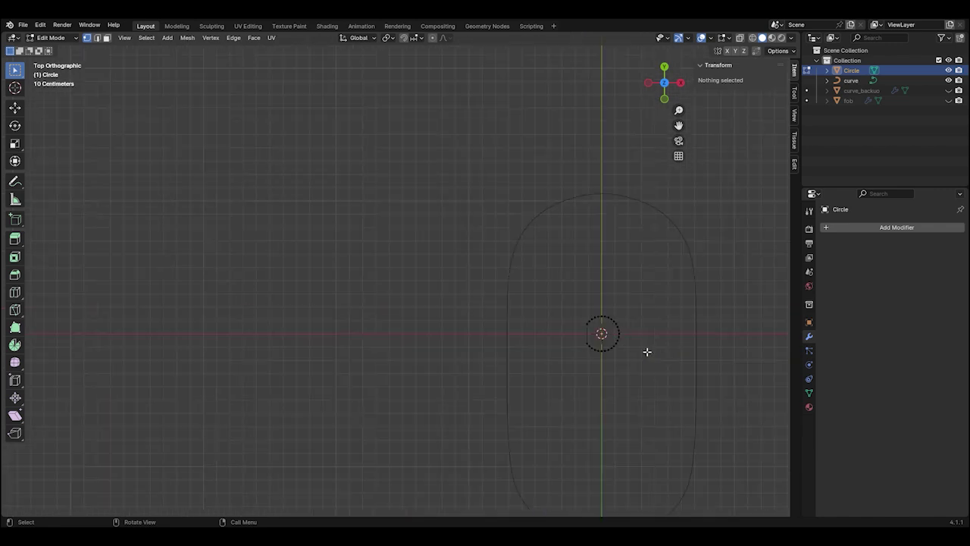
Leave Edit Mode and convert the flat-sided circle mesh into a curve object
shift+middle_drag(723, 357, 583, 308)
key(Tab)
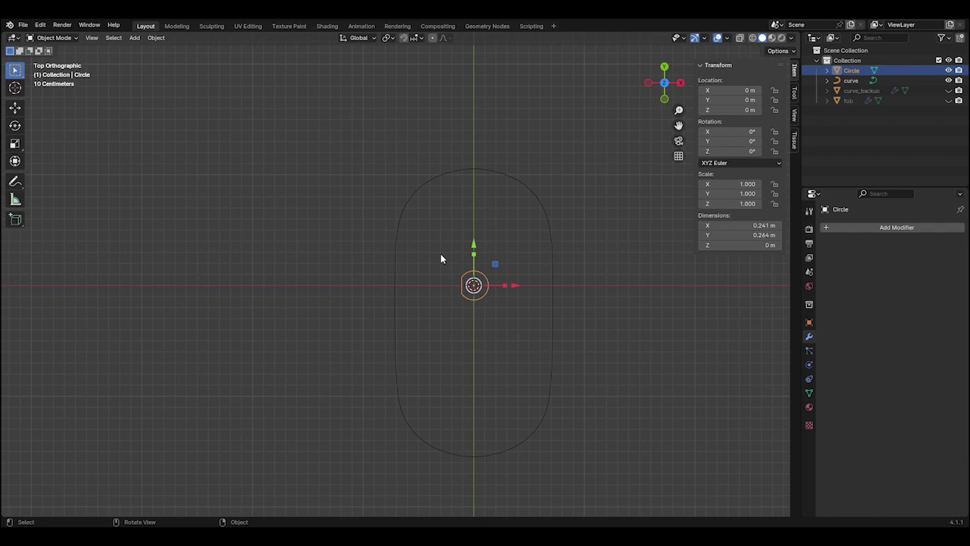
click(155, 37)
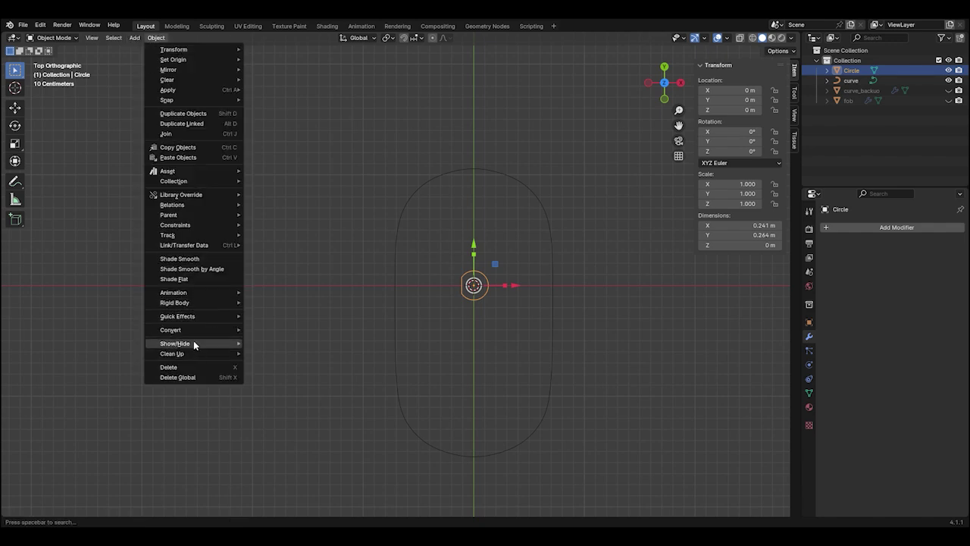
mouse_move(195, 331)
click(265, 331)
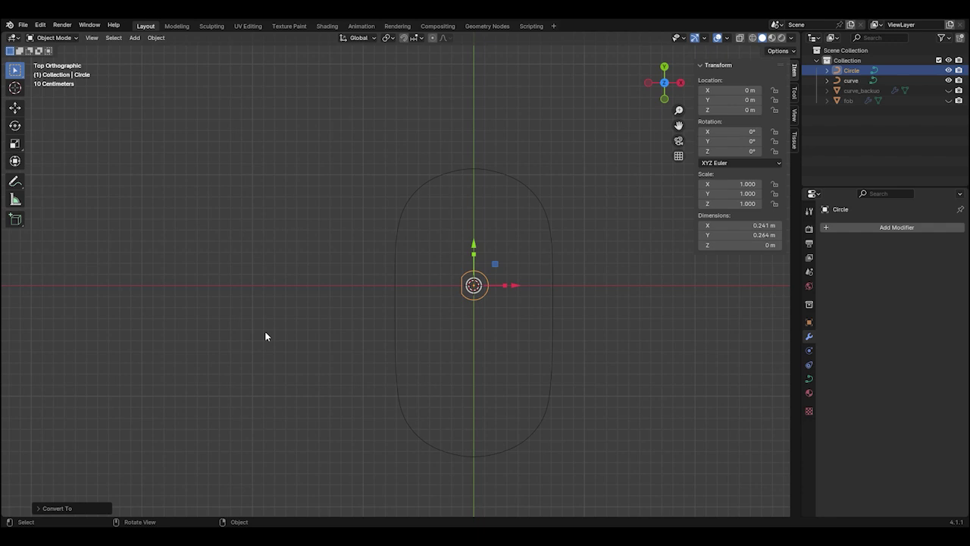
Set the outline curve's geometry bevel to Object and pick the Circle curve as its bevel profile
click(564, 283)
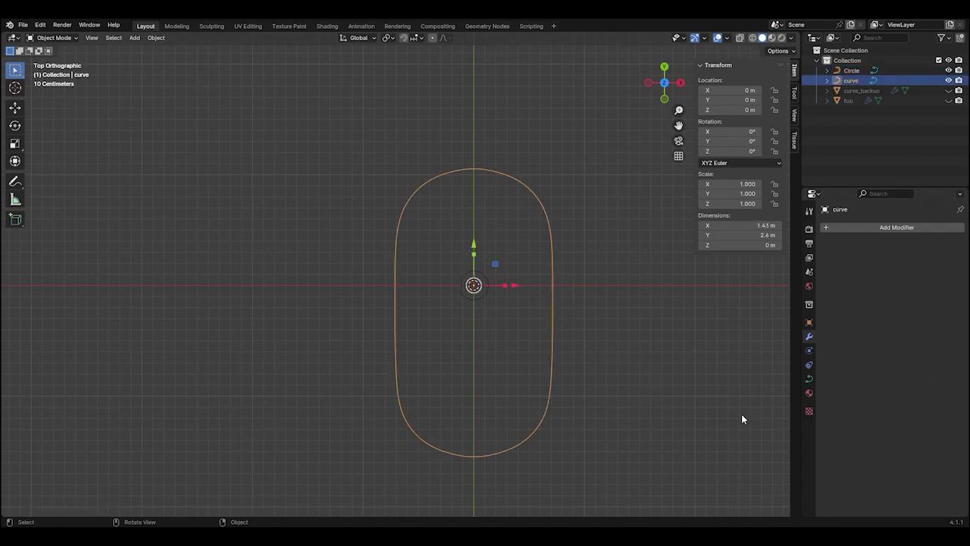
click(808, 380)
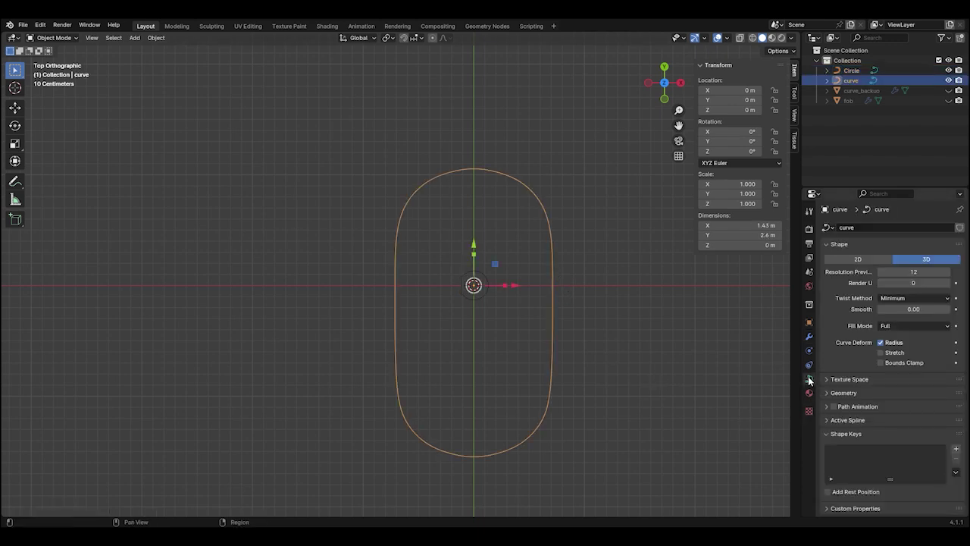
click(861, 393)
scroll(862, 391, down, 5)
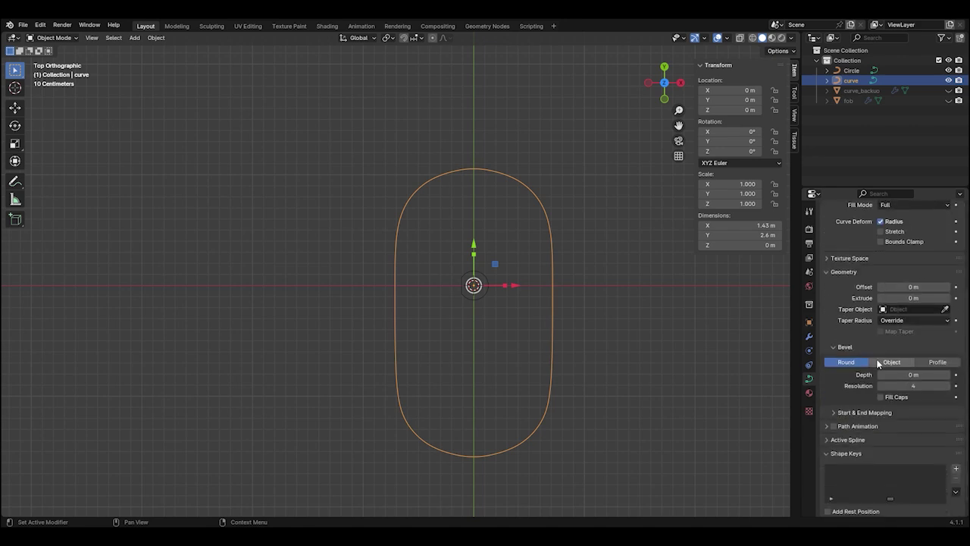
click(893, 362)
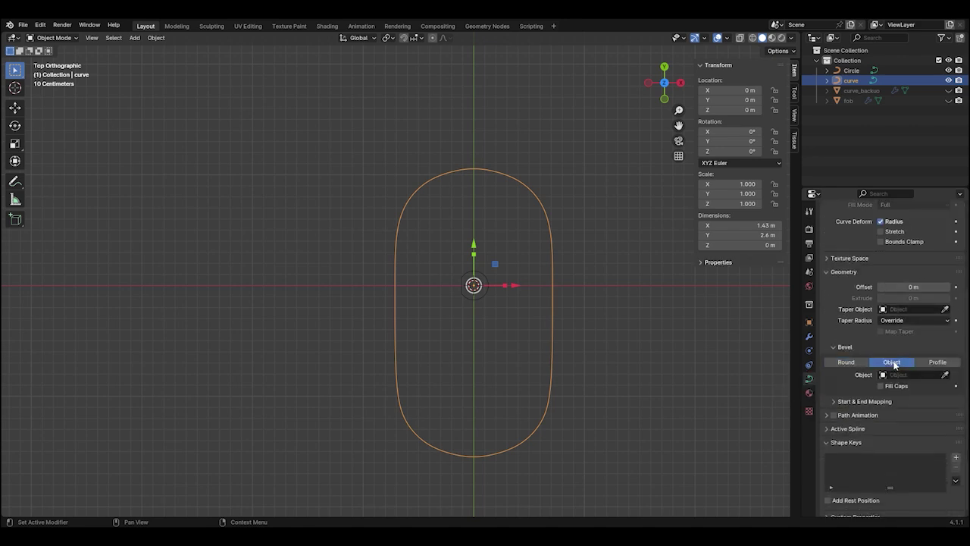
click(946, 376)
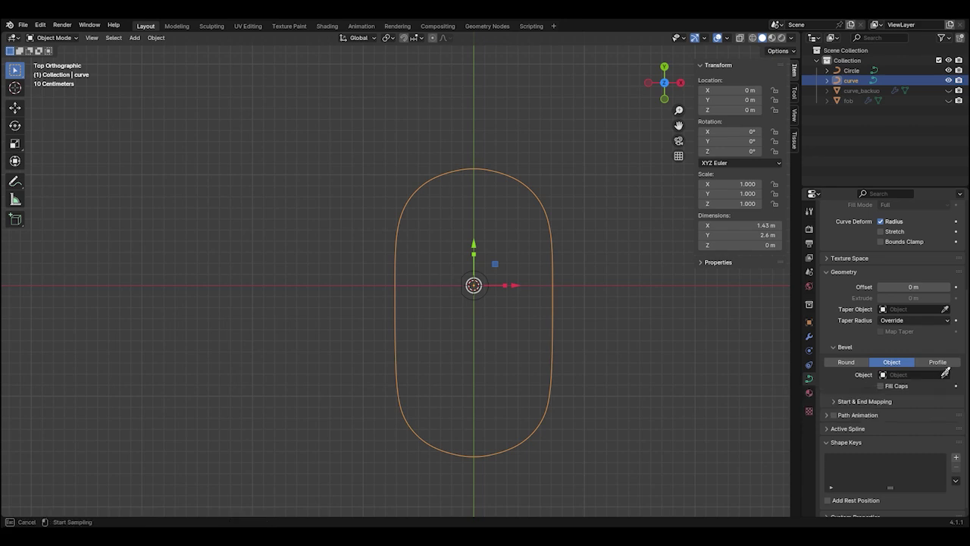
click(485, 294)
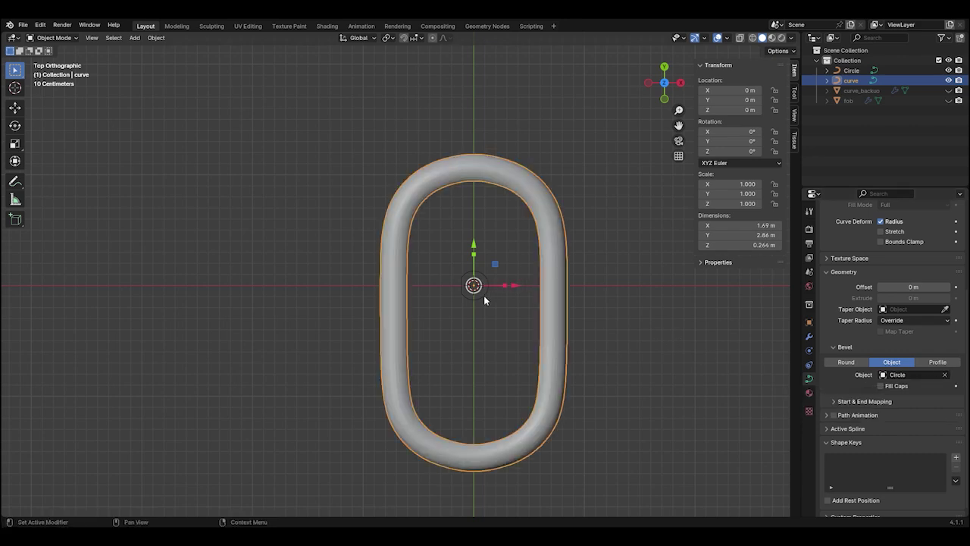
Tilt all control points of the outline curve by 180° in Edit Mode and return to Object Mode
middle_drag(594, 346, 542, 295)
scroll(473, 252, up, 5)
middle_drag(474, 251, 493, 274)
scroll(564, 142, down, 4)
middle_drag(566, 173, 537, 241)
middle_drag(648, 343, 496, 205)
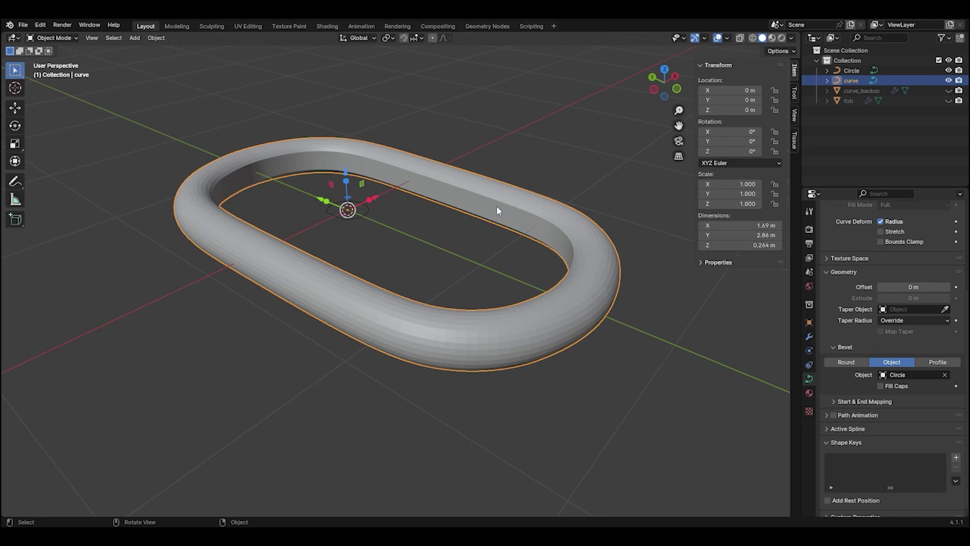
key(Tab)
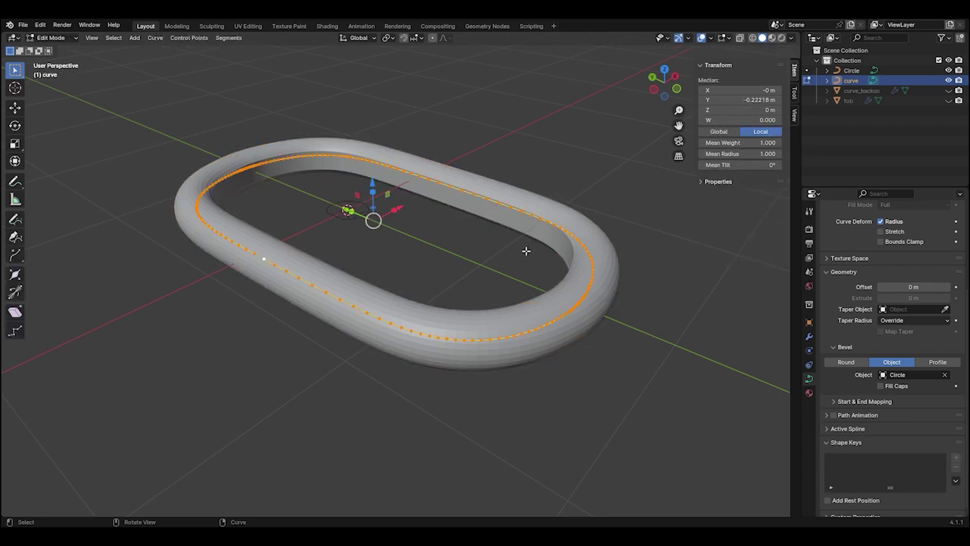
key(ctrl+t)
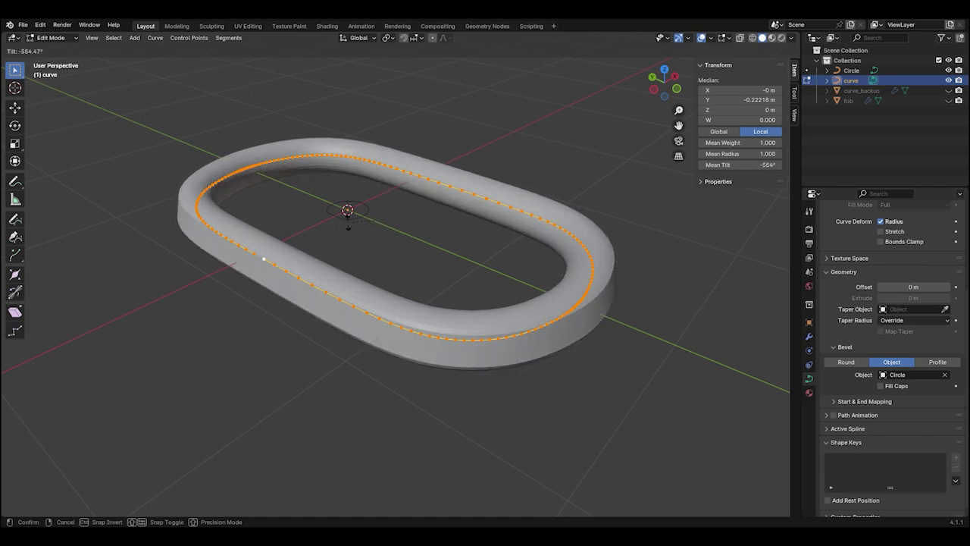
text(180)
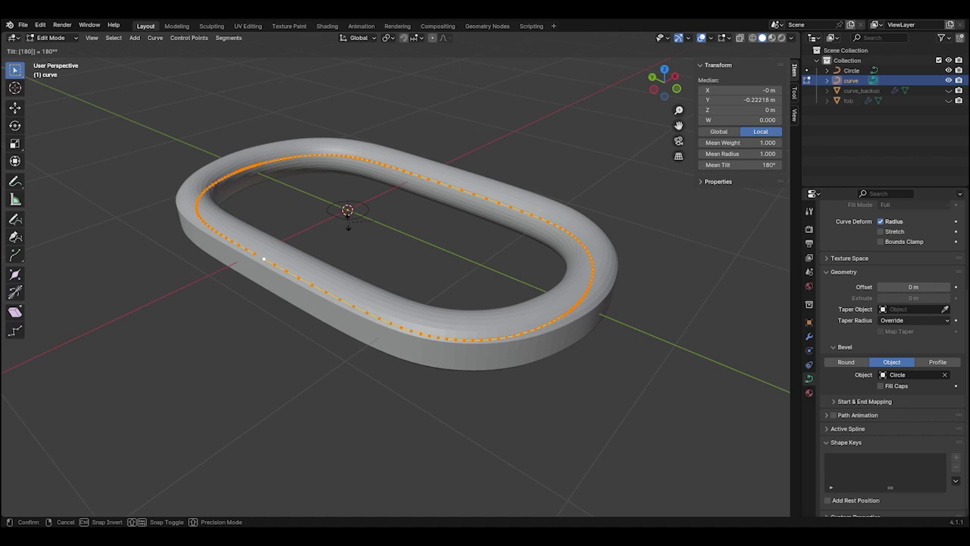
key(Return)
key(Tab)
Unhide the fob object to show it together with the strap
middle_drag(348, 220, 311, 212)
scroll(311, 212, down, 4)
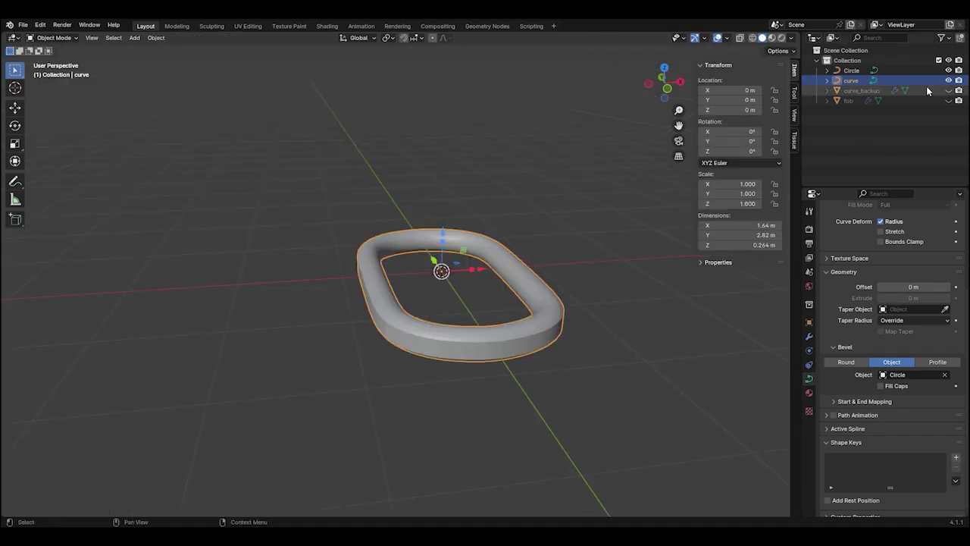
click(948, 101)
middle_drag(582, 302, 545, 334)
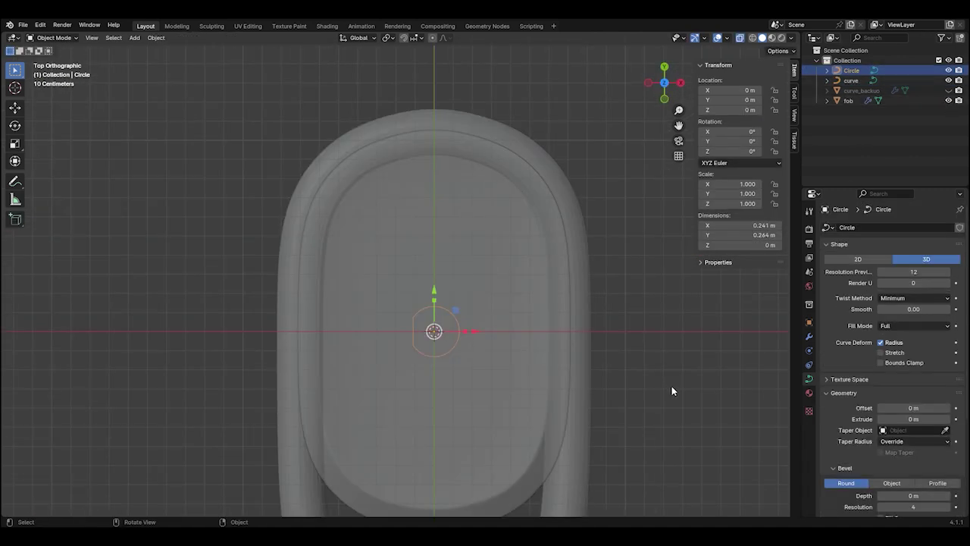
Scale the circle profile object down uniformly to about 0.953 to slim the strap
key(s)
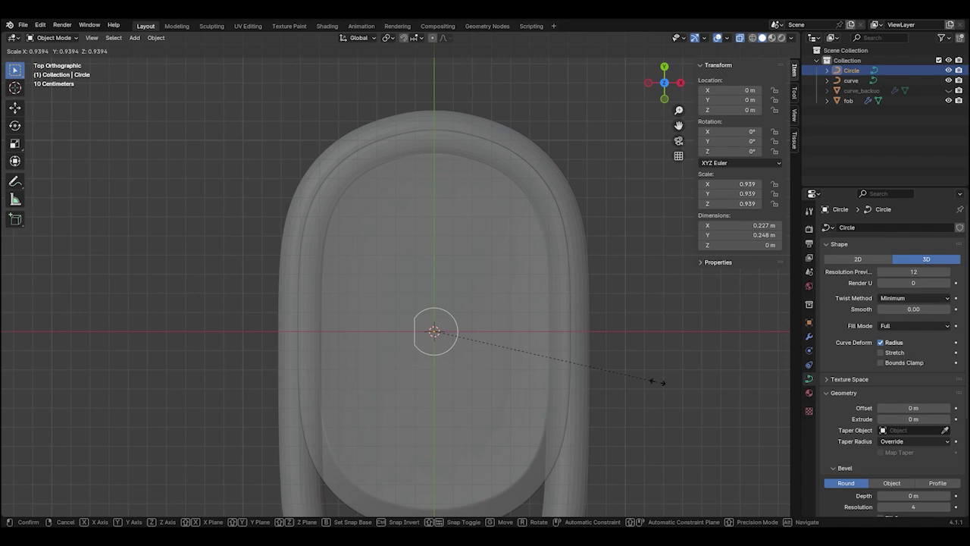
key(Escape)
scroll(658, 382, down, 4)
middle_drag(674, 410, 517, 324)
scroll(376, 287, up, 4)
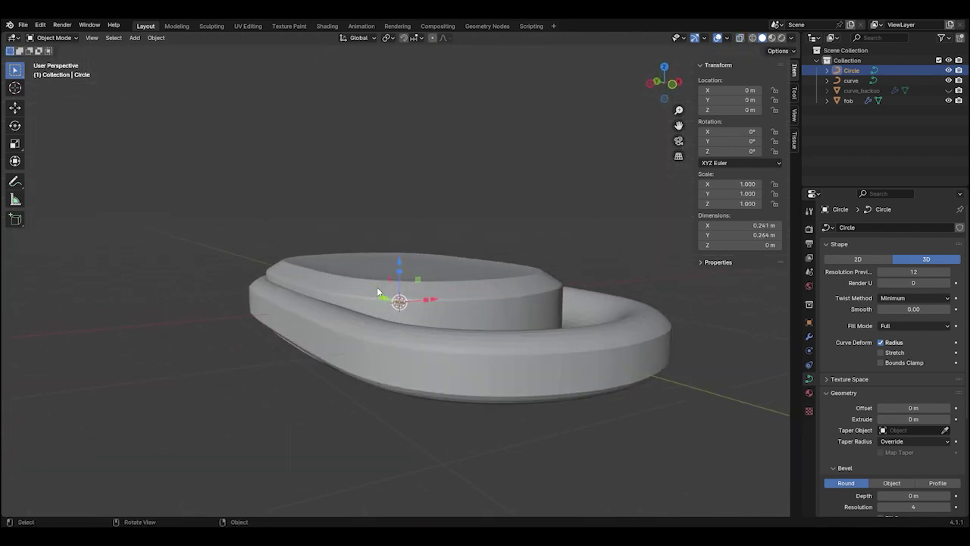
middle_drag(640, 362, 635, 383)
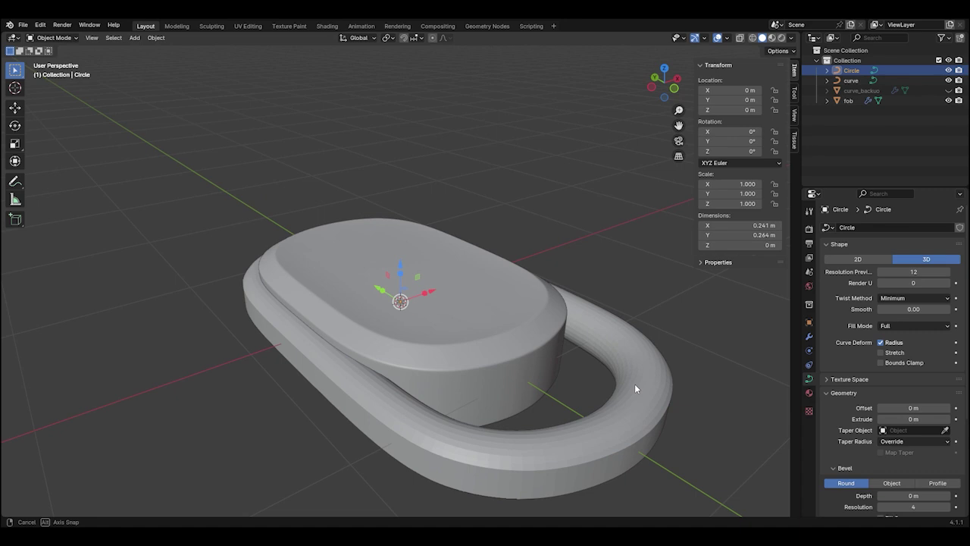
key(s)
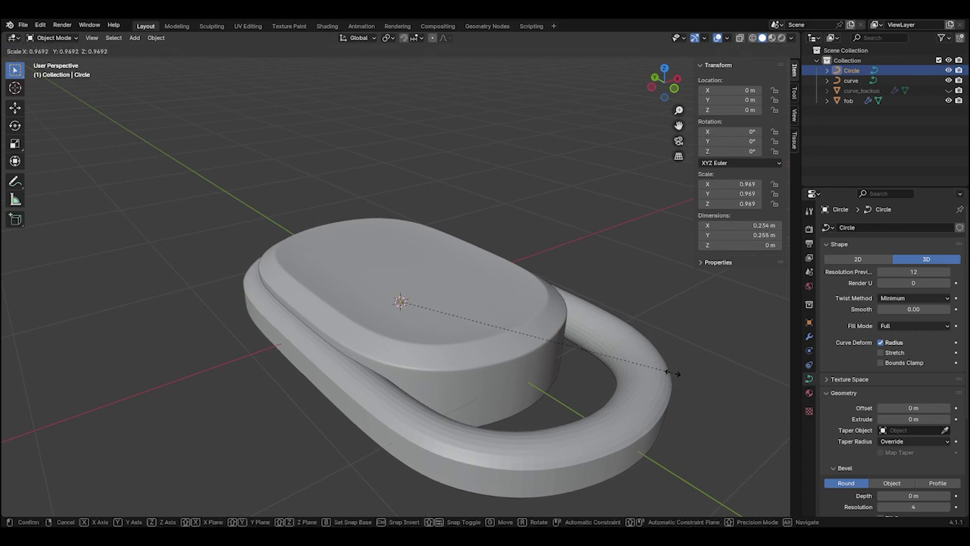
click(667, 370)
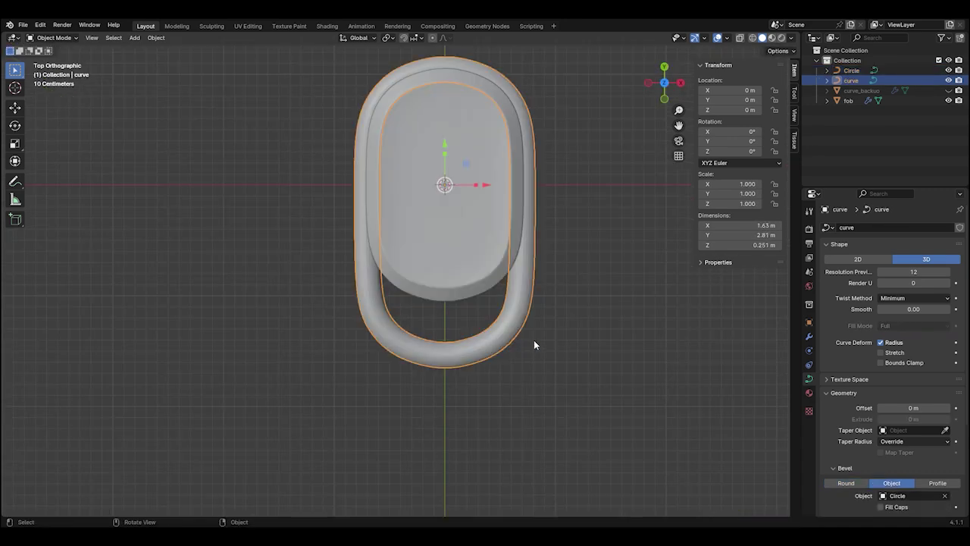
Move the control points of the strap curve's negative Y portion about 0.09 m farther along negative Y in Edit Mode
key(Tab)
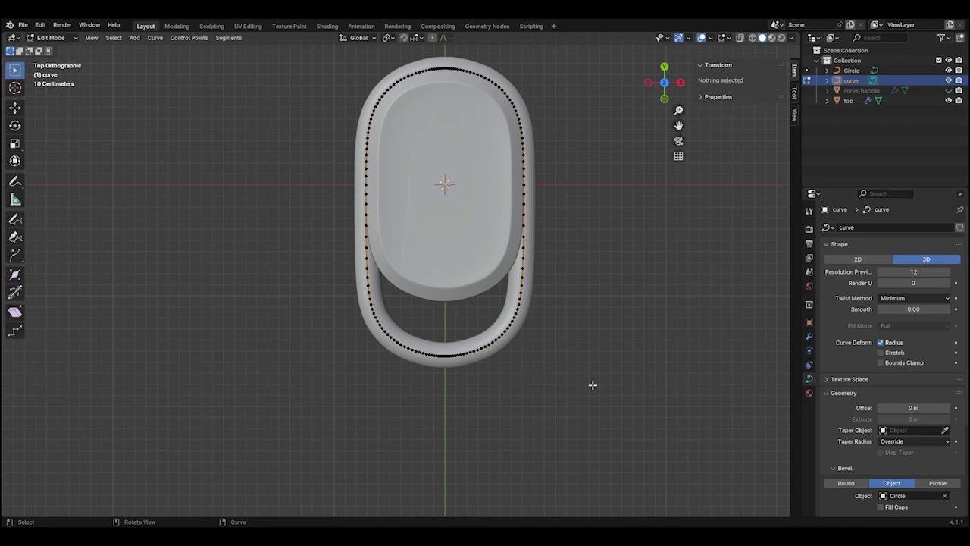
drag(670, 417, 285, 219)
drag(444, 282, 445, 300)
click(577, 350)
key(Tab)
Name the new collection scrap and move the curve_backup object into it
middle_drag(552, 360, 583, 302)
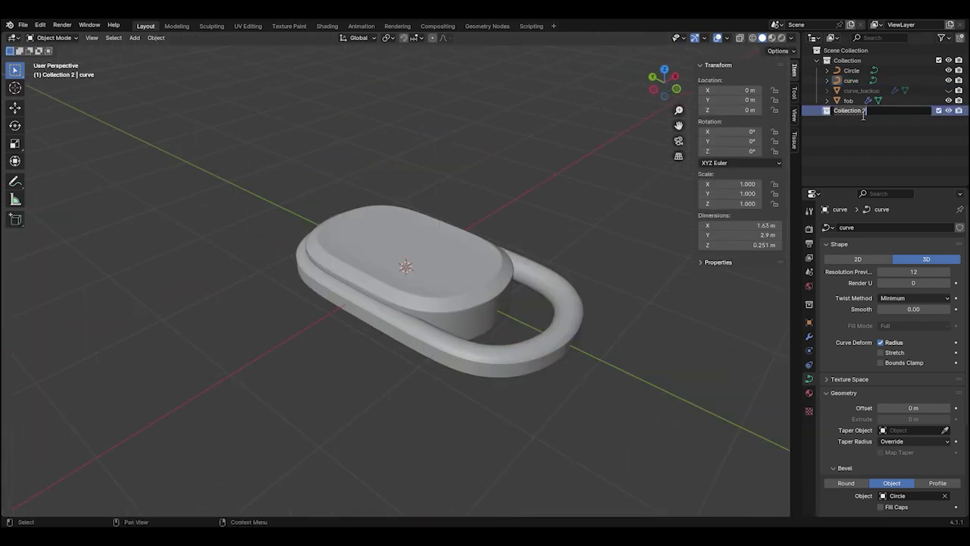
text(scrap)
key(Return)
drag(857, 91, 845, 113)
click(817, 101)
Duplicate the strap curve and its circle profile together, leaving the copies in place
click(848, 82)
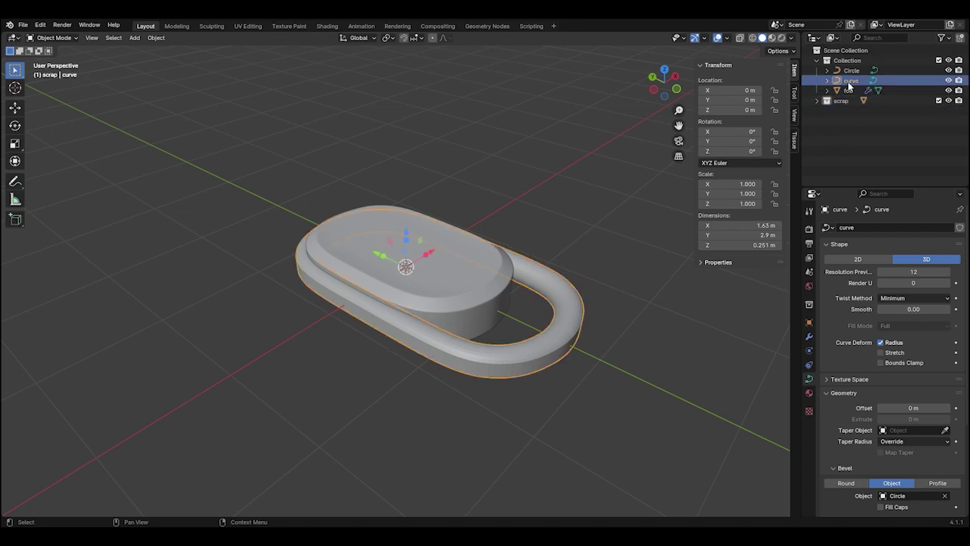
shift+middle_drag(708, 191, 673, 193)
click(851, 72)
ctrl+click(851, 83)
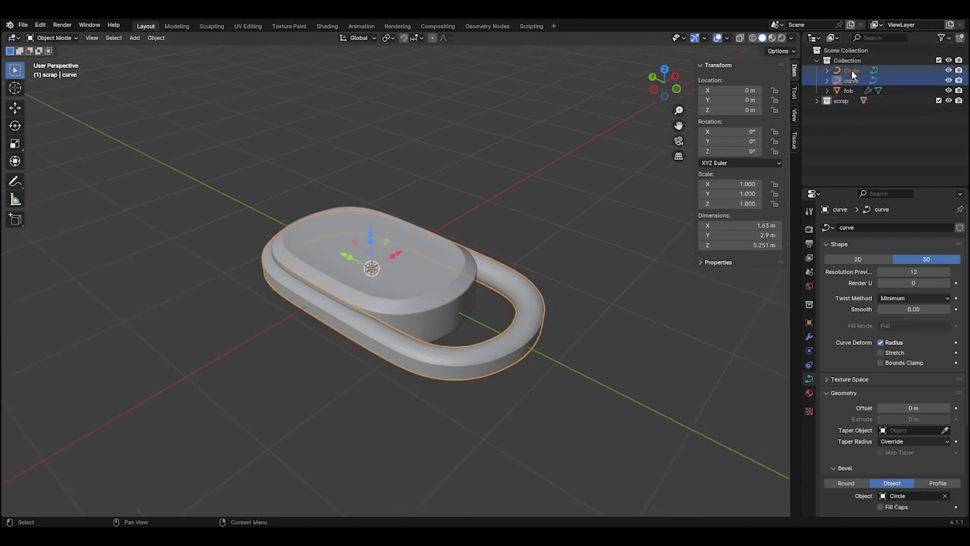
right_click(854, 76)
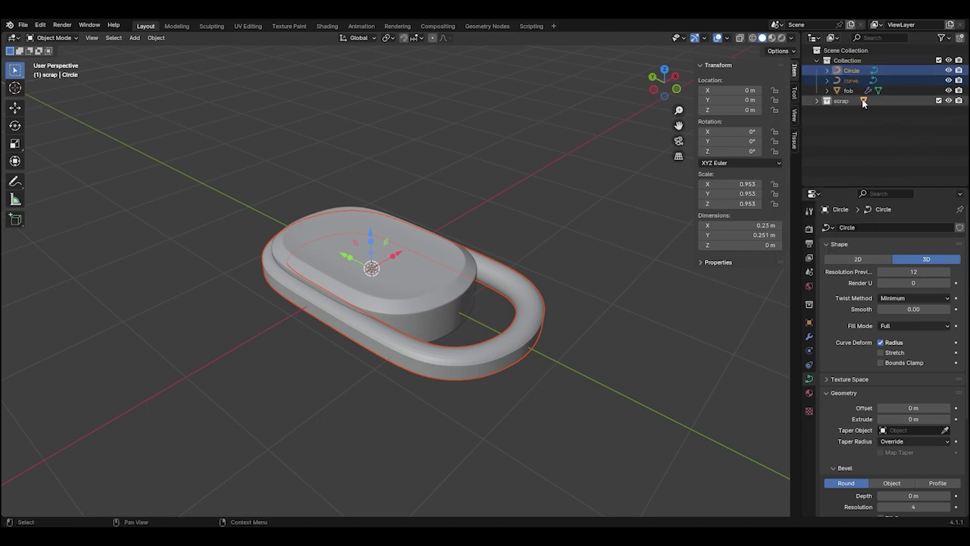
key(shift+d)
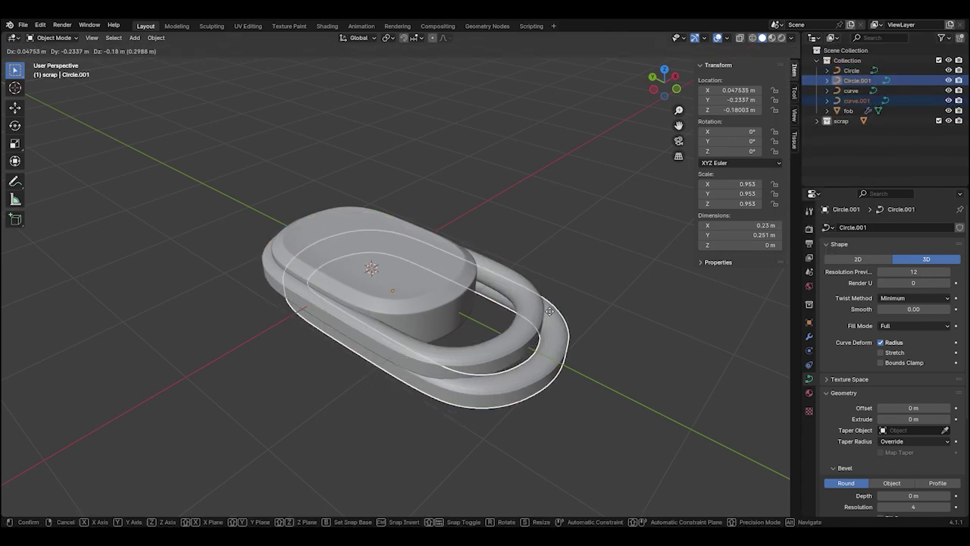
key(Escape)
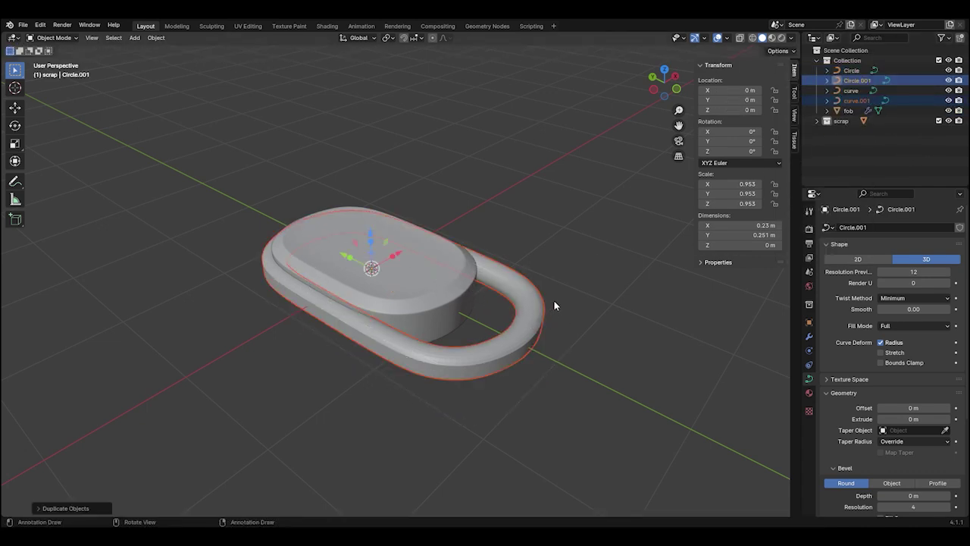
Rename the two duplicated curve objects as cut and cut_curve
double_click(855, 79)
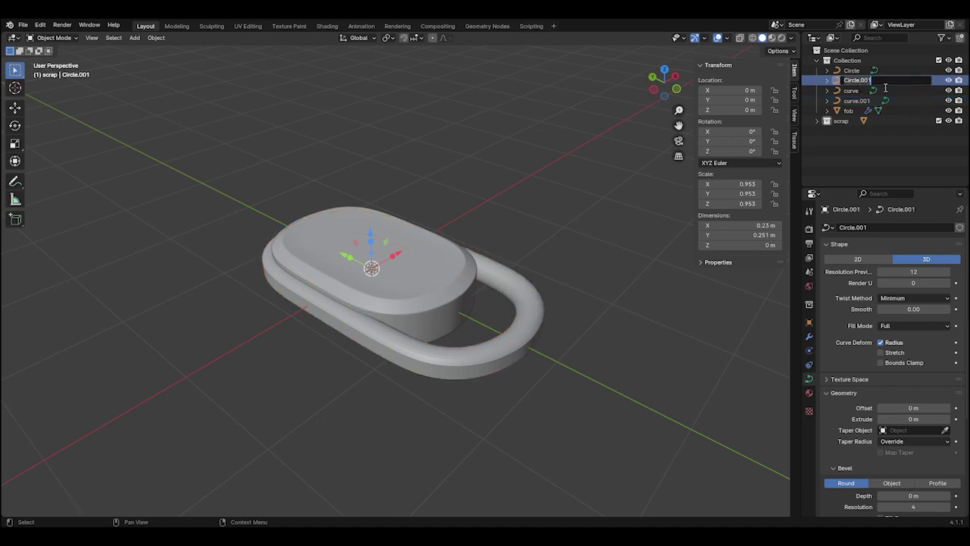
text(cut)
key(Return)
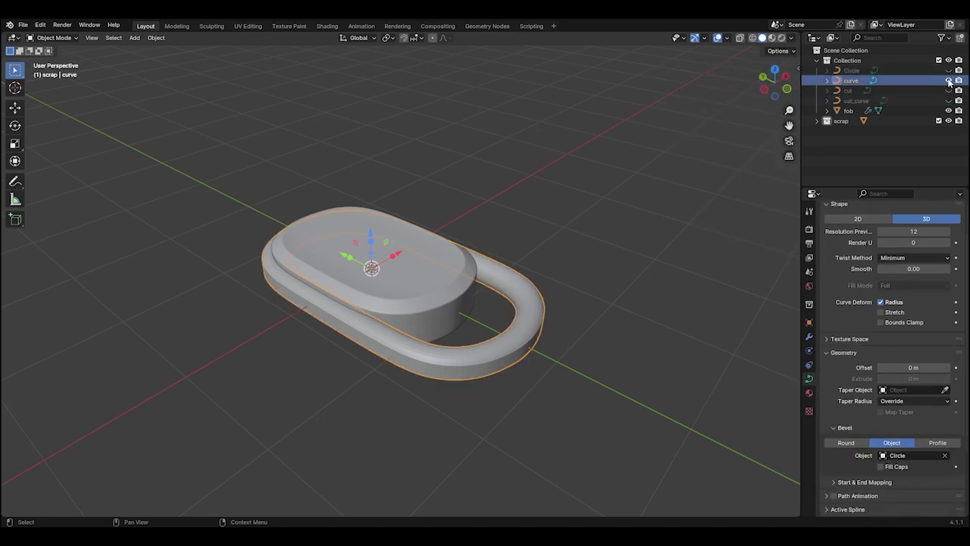
Hide the original strap curve, show cut and cut_curve in its place, and select cut_curve
click(948, 80)
click(948, 100)
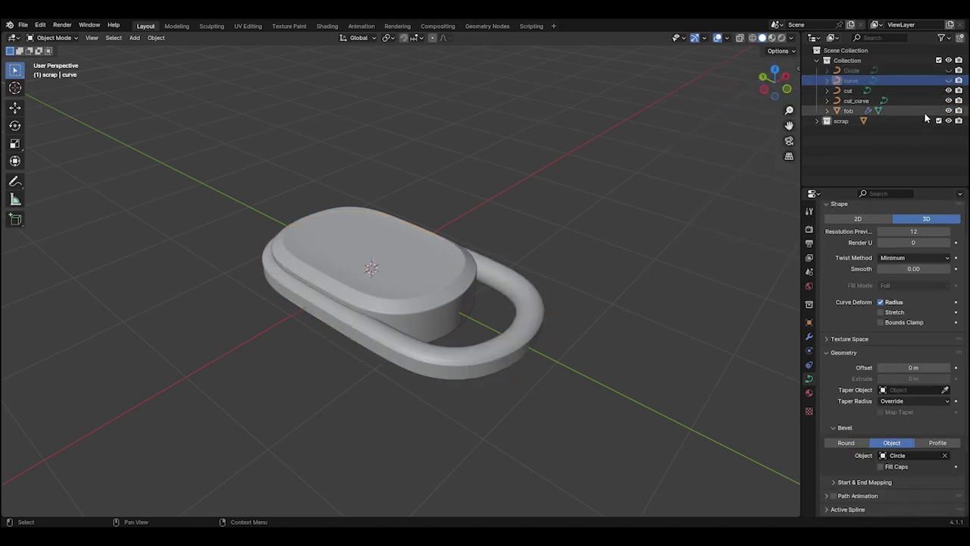
click(924, 111)
click(505, 340)
middle_drag(505, 341, 352, 311)
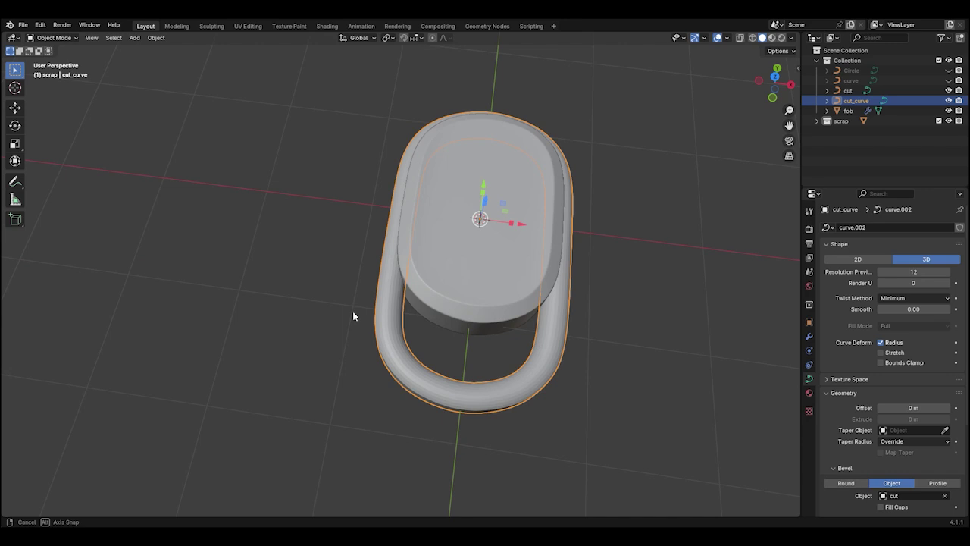
middle_drag(662, 221, 609, 212)
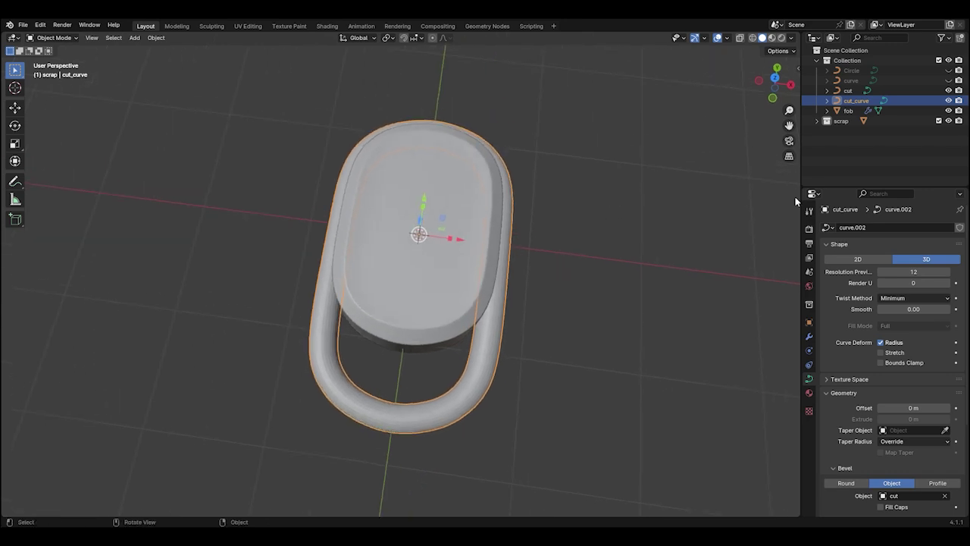
key(KP_7)
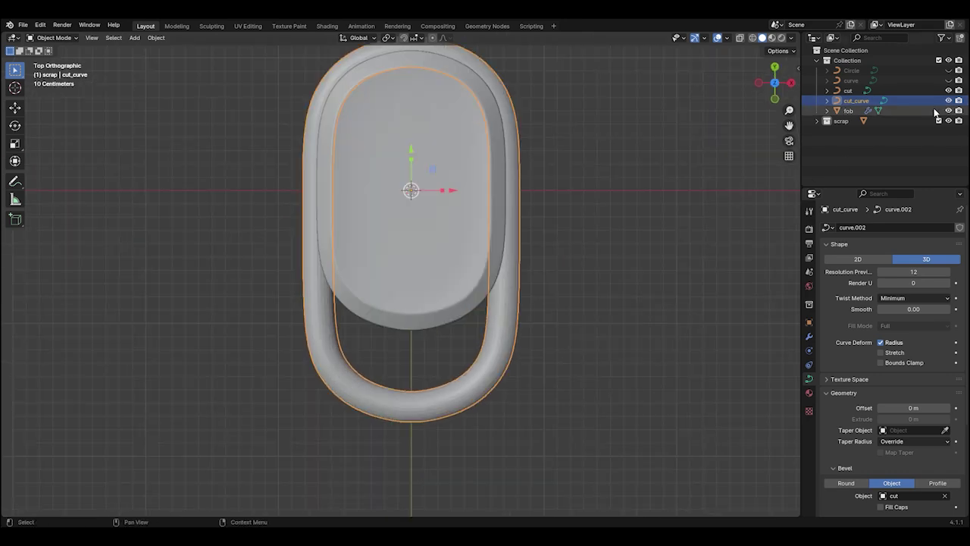
Isolate the Circle and cut profiles by hiding fob and cut_curve, and scale cut up by a factor of about 1.07
click(949, 111)
click(948, 101)
click(949, 71)
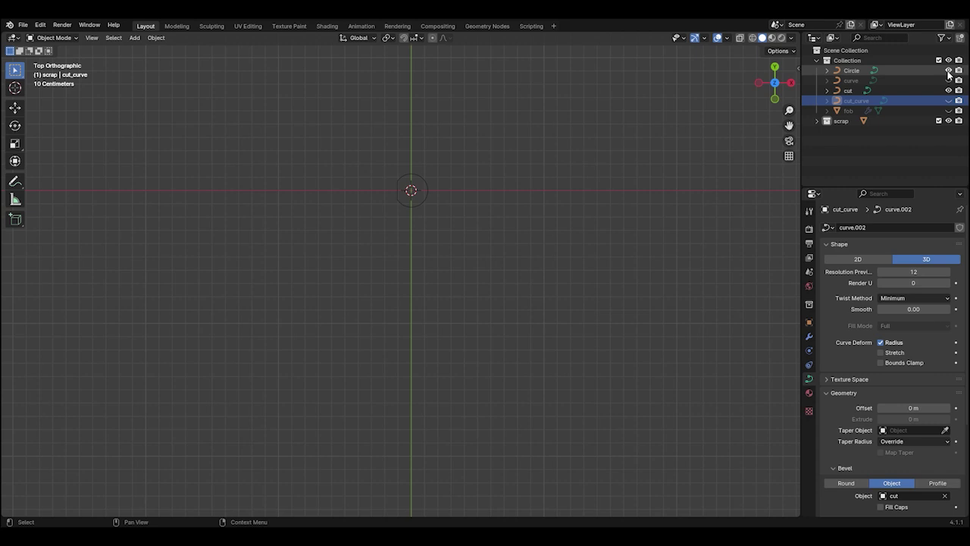
scroll(381, 93, up, 4)
click(871, 90)
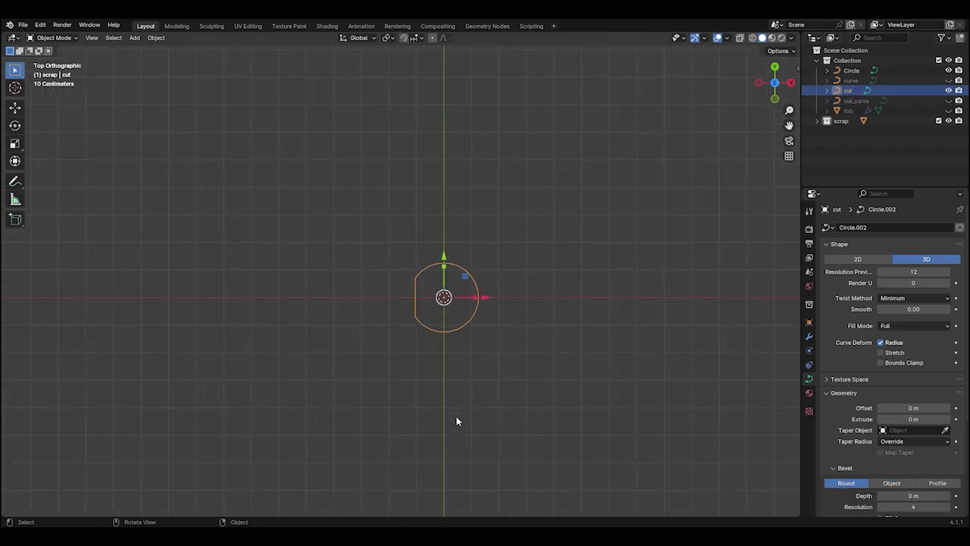
key(s)
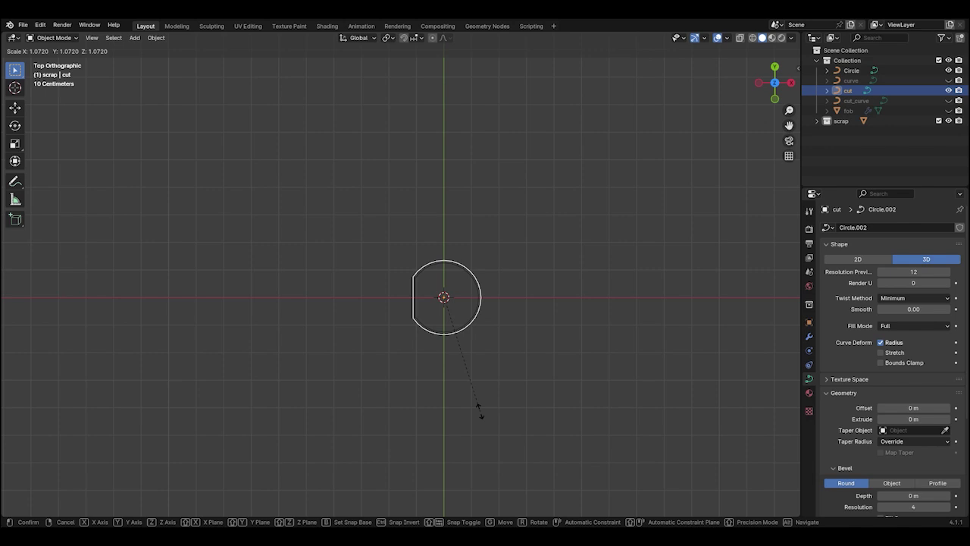
click(481, 412)
Show curve and cut_curve together and examine from the front how far the cutting strap extends beyond the original
scroll(462, 303, up, 3)
click(948, 81)
click(949, 101)
scroll(561, 296, down, 5)
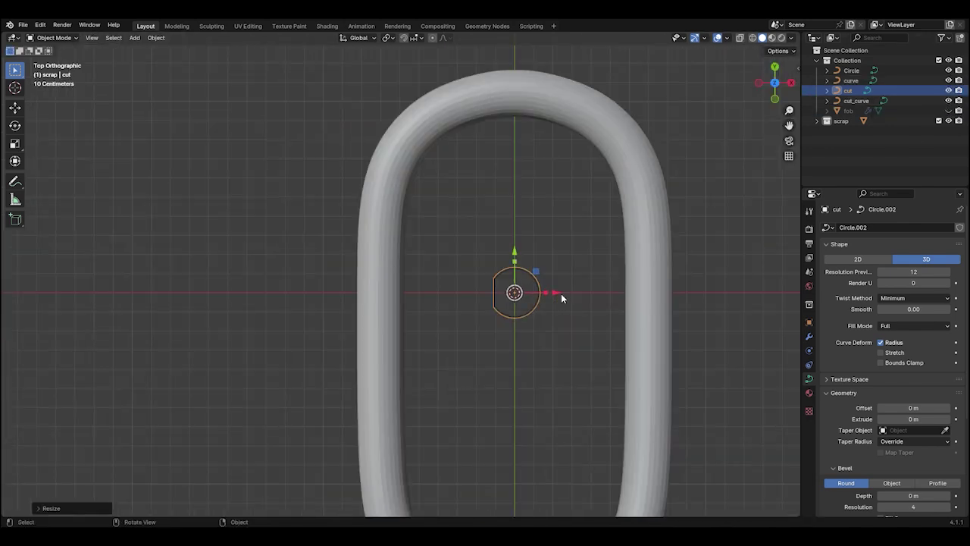
middle_drag(561, 293, 447, 384)
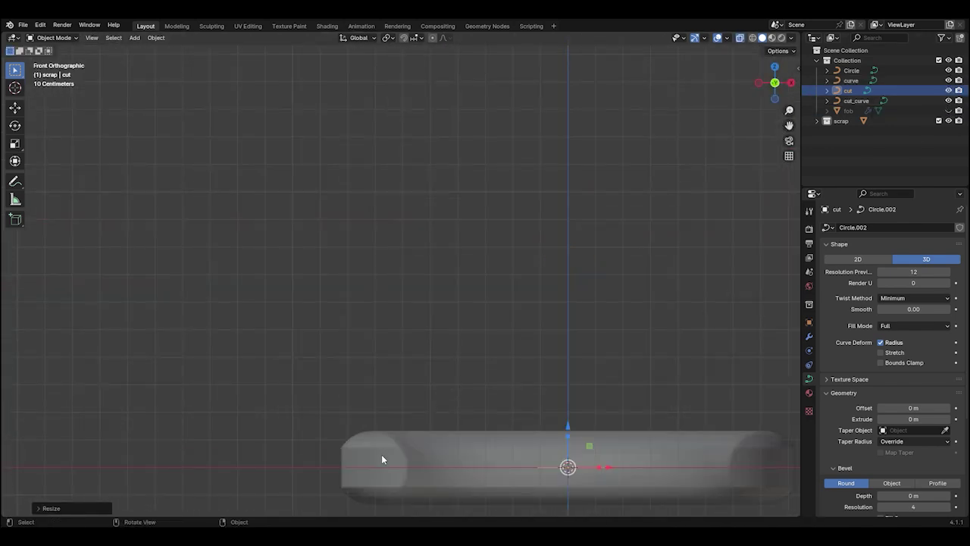
scroll(382, 457, up, 8)
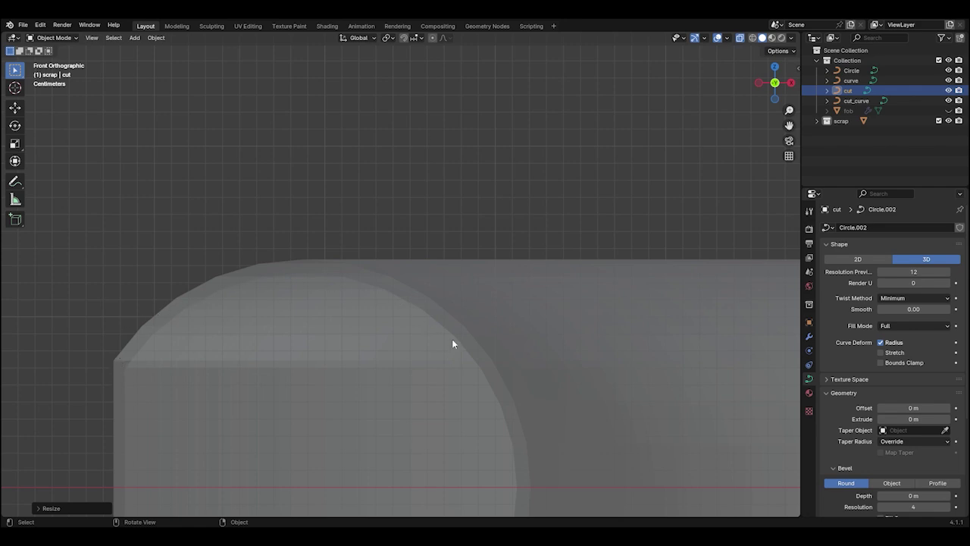
scroll(178, 326, down, 6)
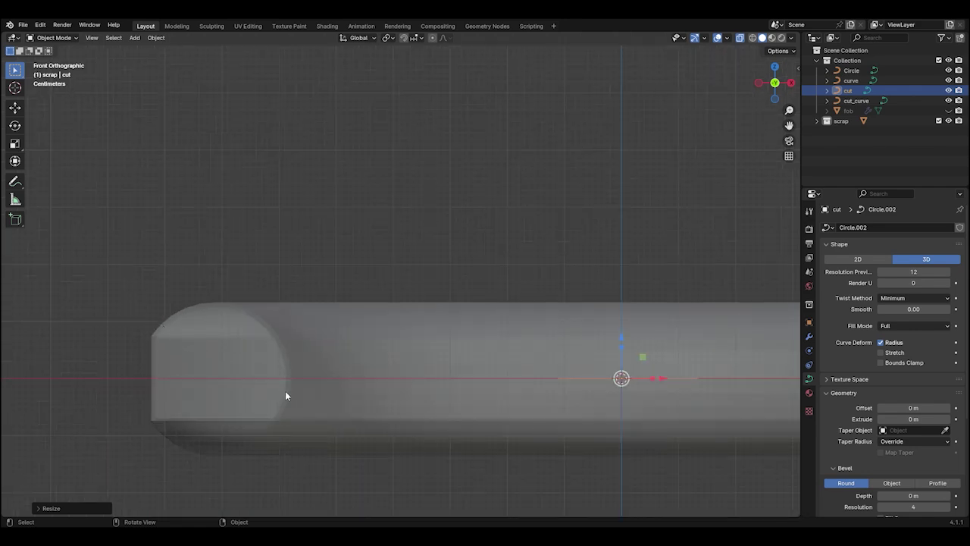
scroll(285, 390, up, 2)
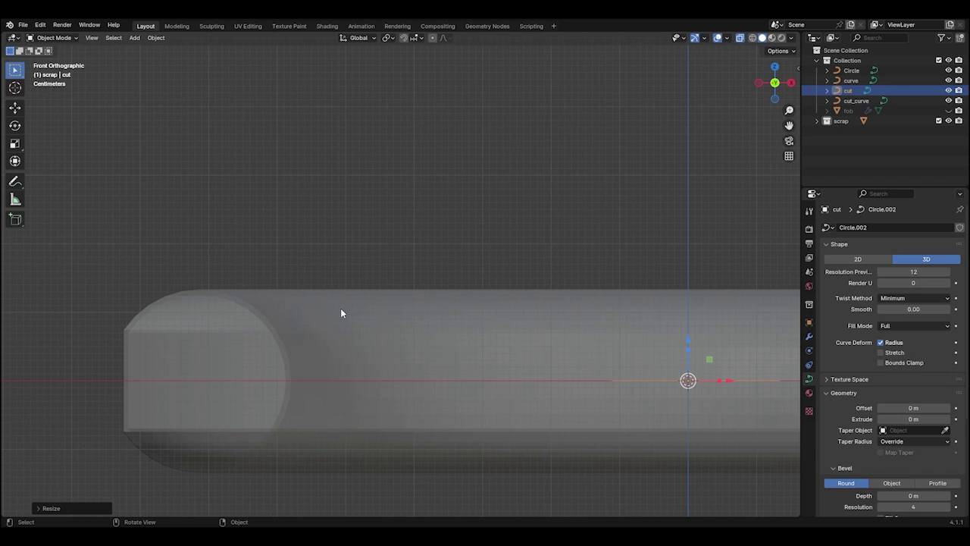
scroll(485, 292, down, 5)
Scale the cut profile down by a factor of about 0.96
middle_drag(485, 292, 483, 366)
scroll(471, 259, up, 5)
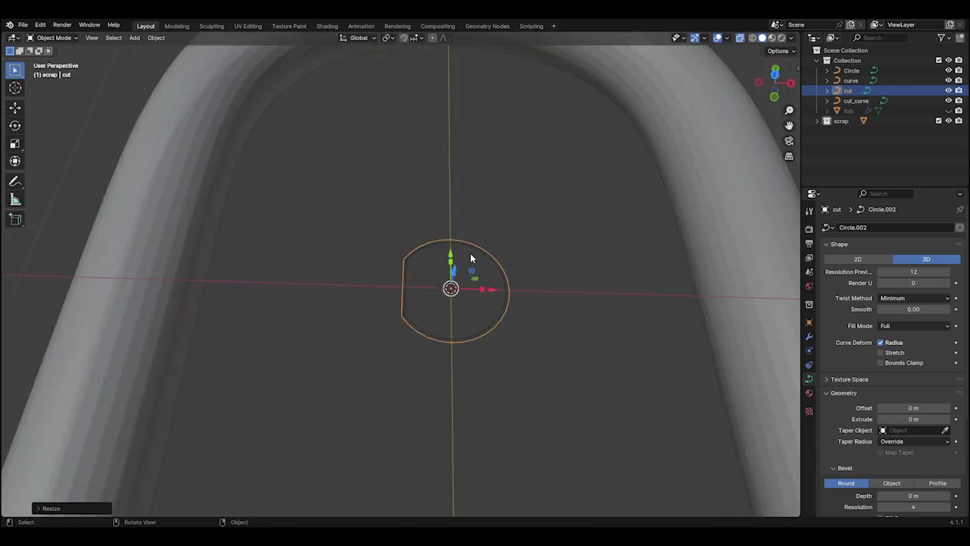
scroll(470, 259, up, 6)
key(s)
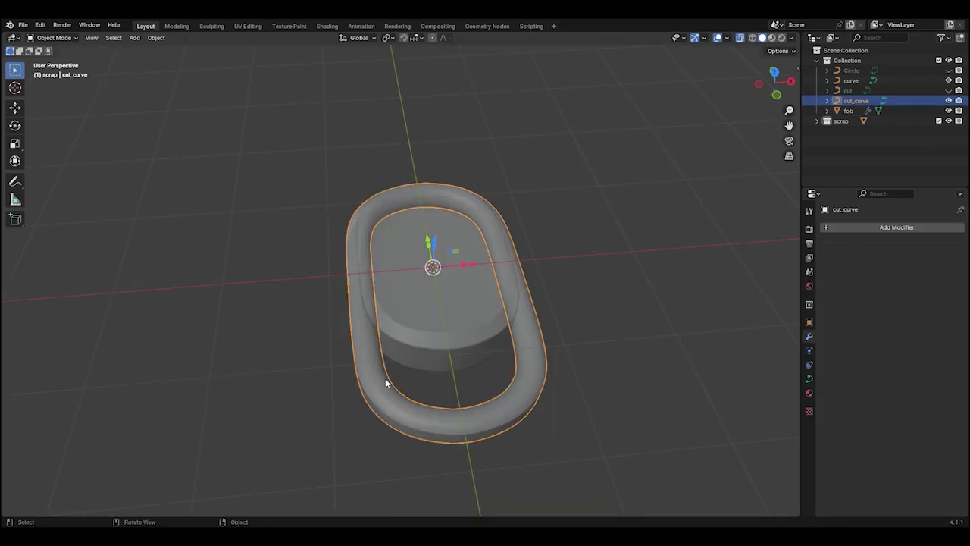
middle_drag(385, 381, 484, 335)
Convert the cut_curve object to a mesh
middle_drag(79, 63, 152, 38)
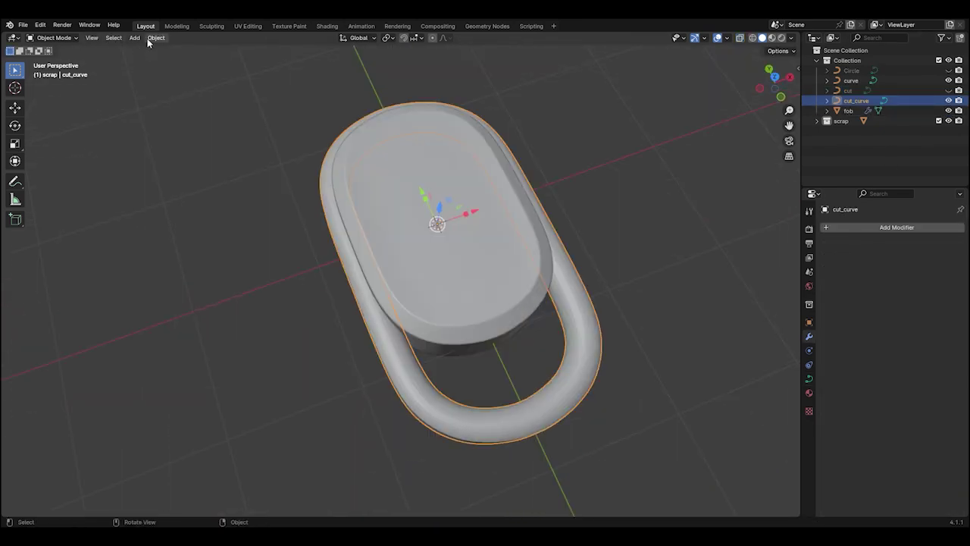
click(156, 37)
mouse_move(178, 319)
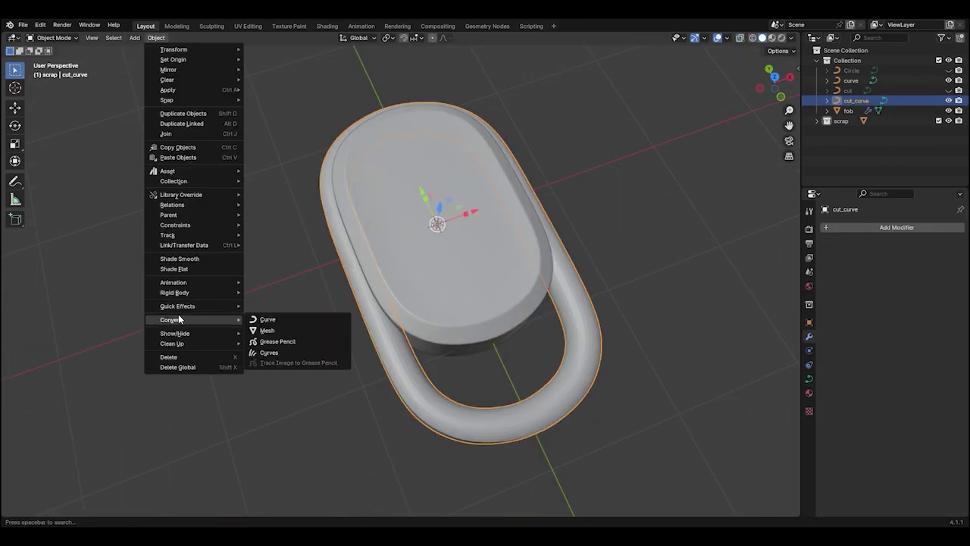
click(304, 330)
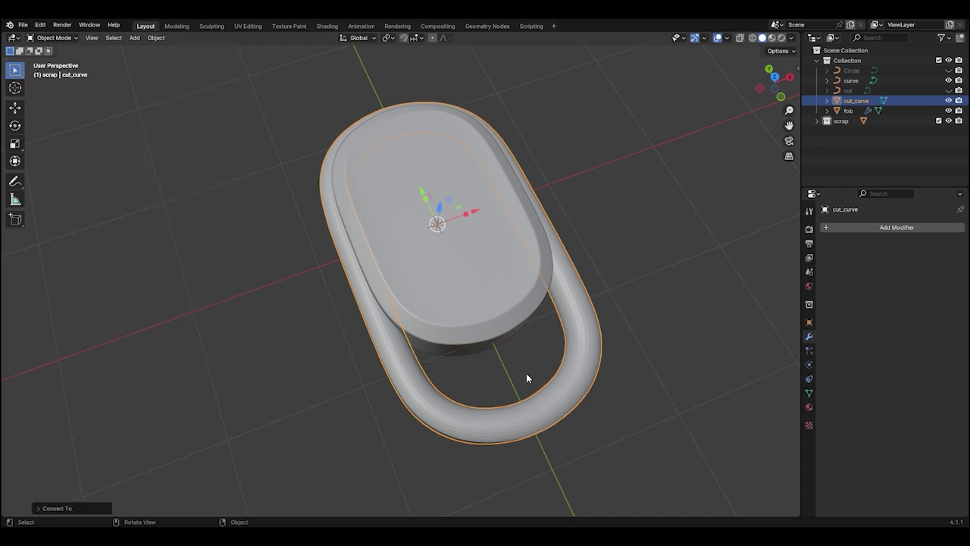
middle_drag(526, 377, 520, 321)
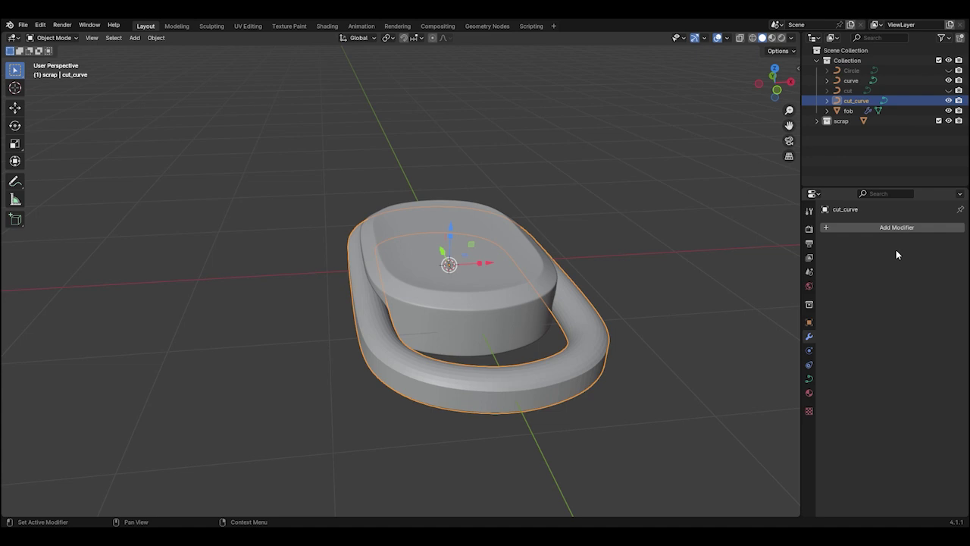
Add a Boolean Difference modifier to the fob with cut_curve as its object
click(503, 300)
click(867, 227)
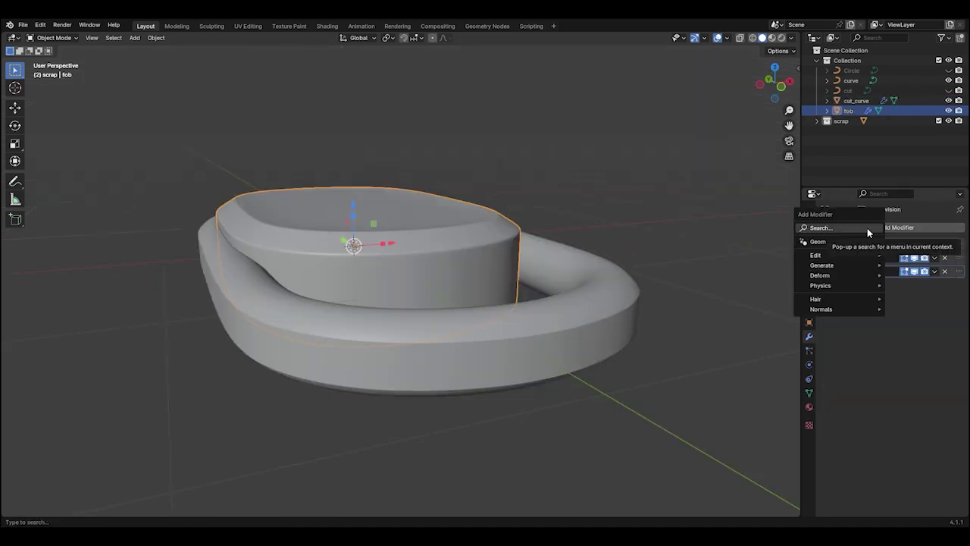
text(bool)
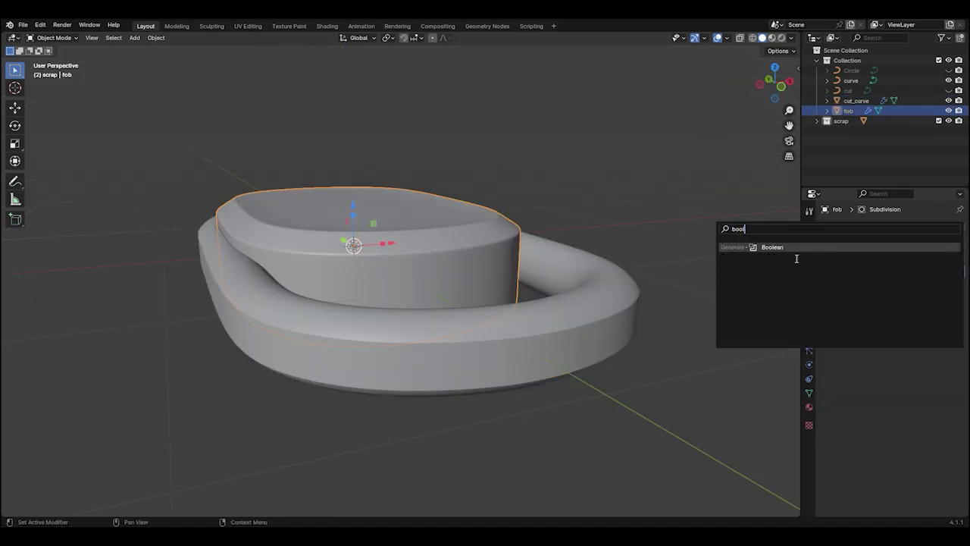
key(Return)
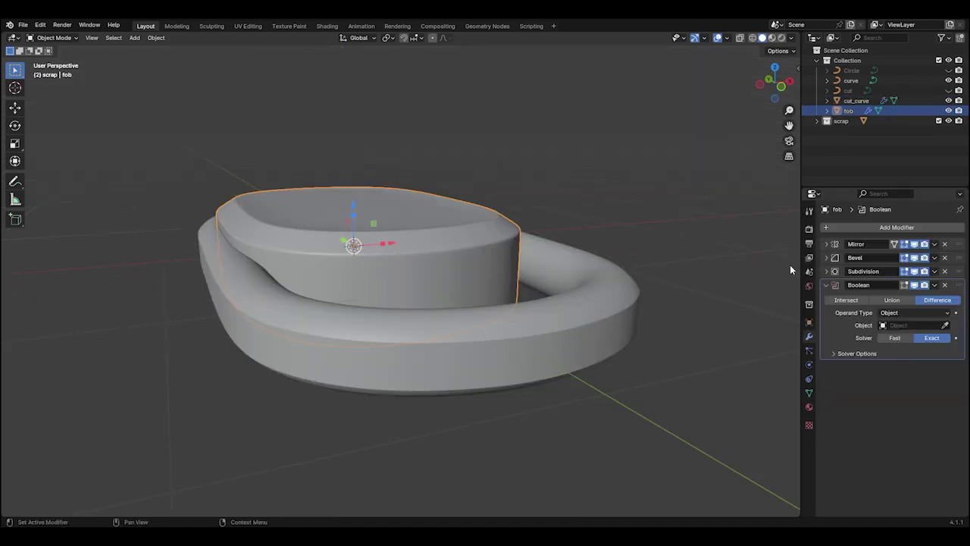
click(945, 325)
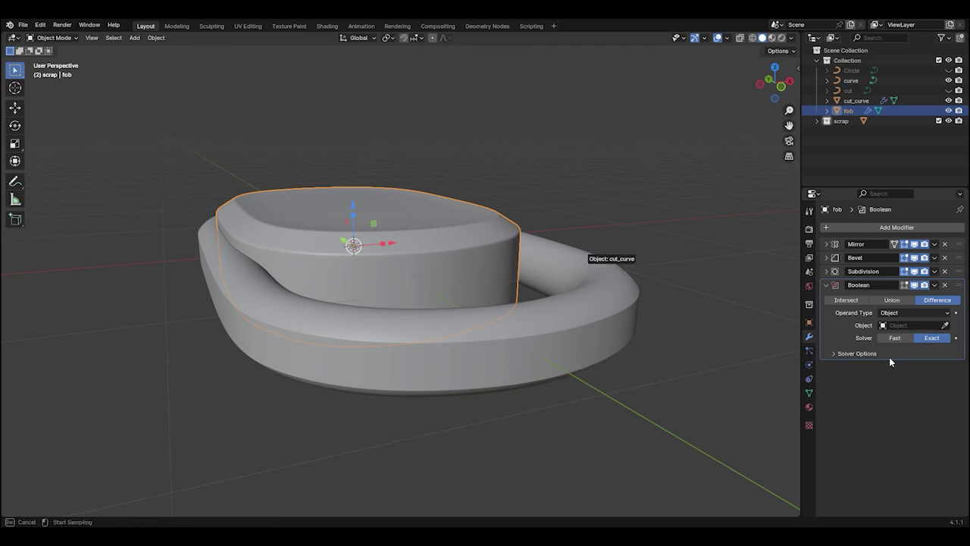
click(650, 320)
Hide cut_curve and curve to inspect the groove cut into the side of the fob
middle_drag(753, 343, 739, 368)
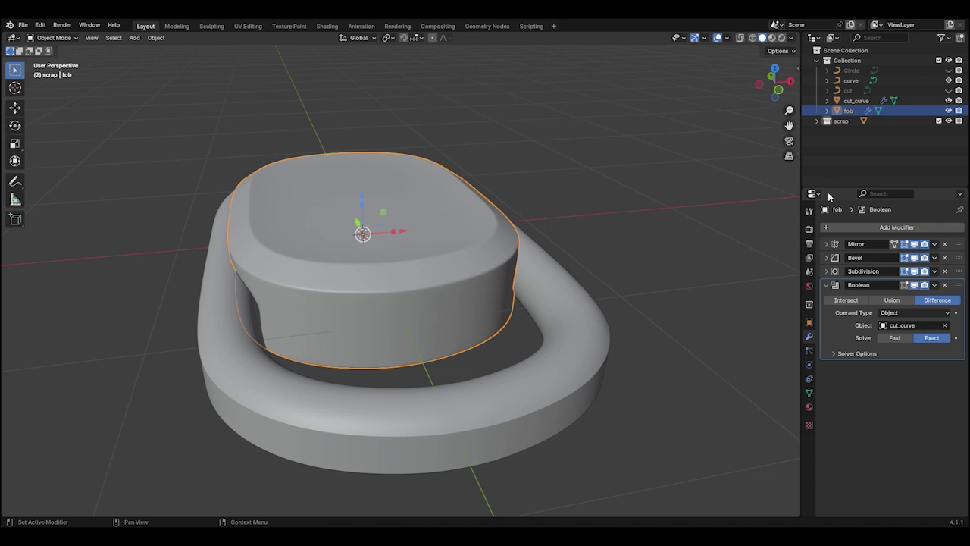
click(949, 100)
click(948, 80)
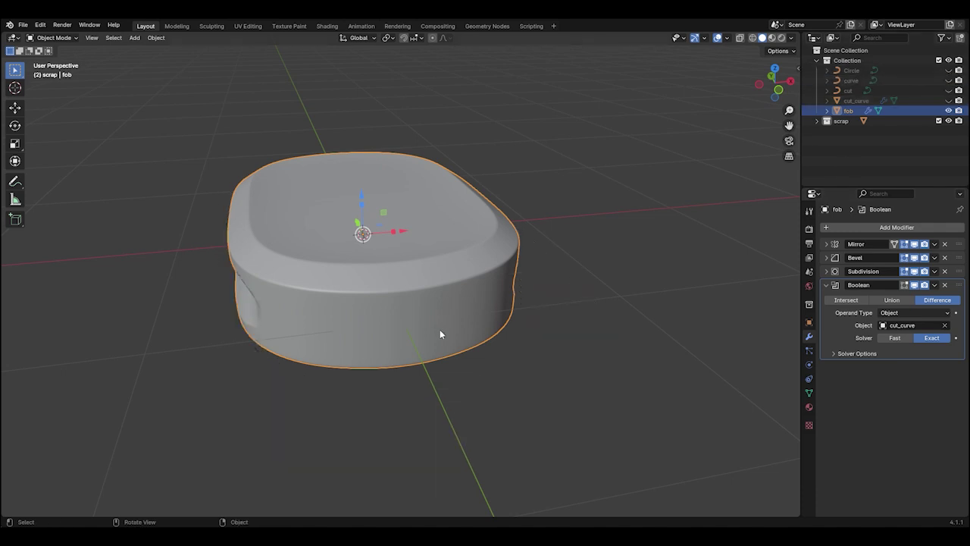
middle_drag(439, 334, 326, 317)
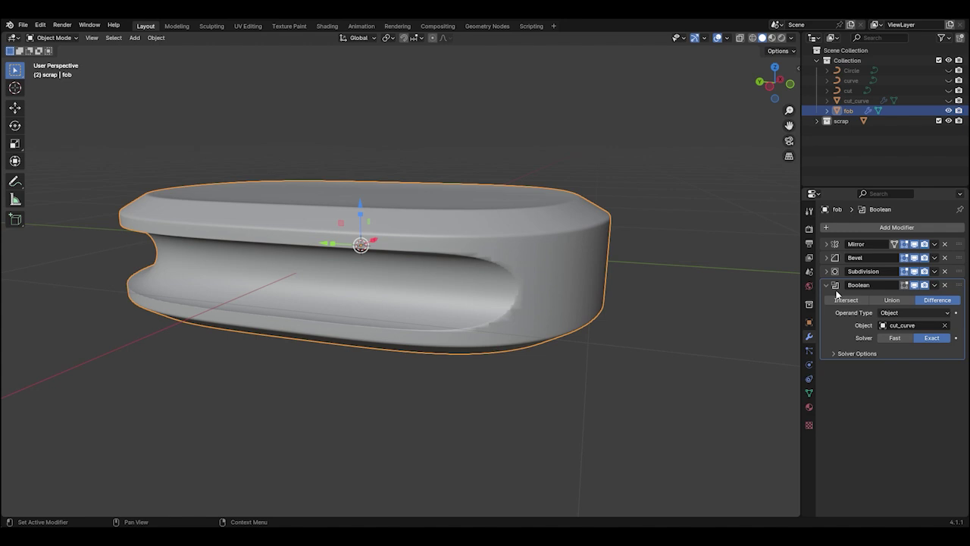
Collapse the fob's Boolean modifier settings and open the choice of modifiers to add
click(828, 286)
click(872, 227)
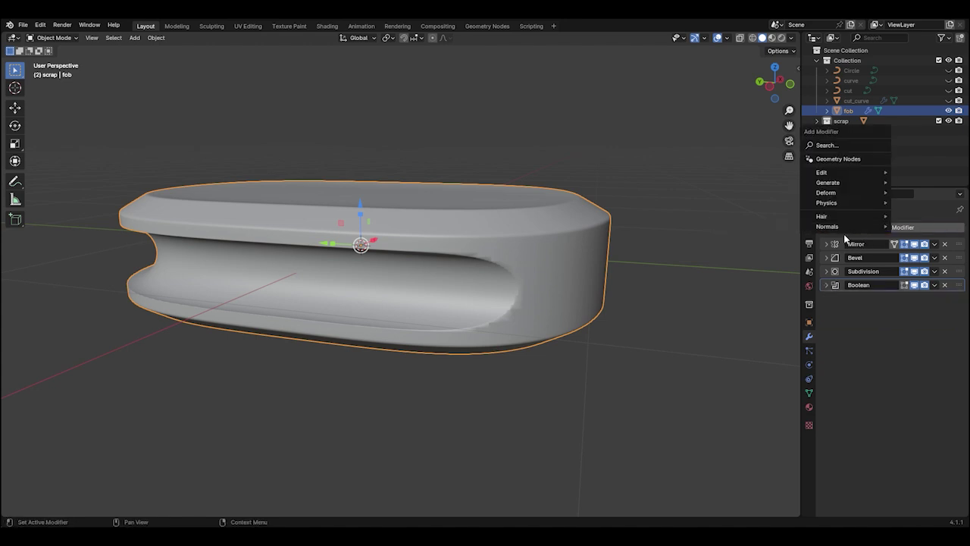
mouse_move(845, 233)
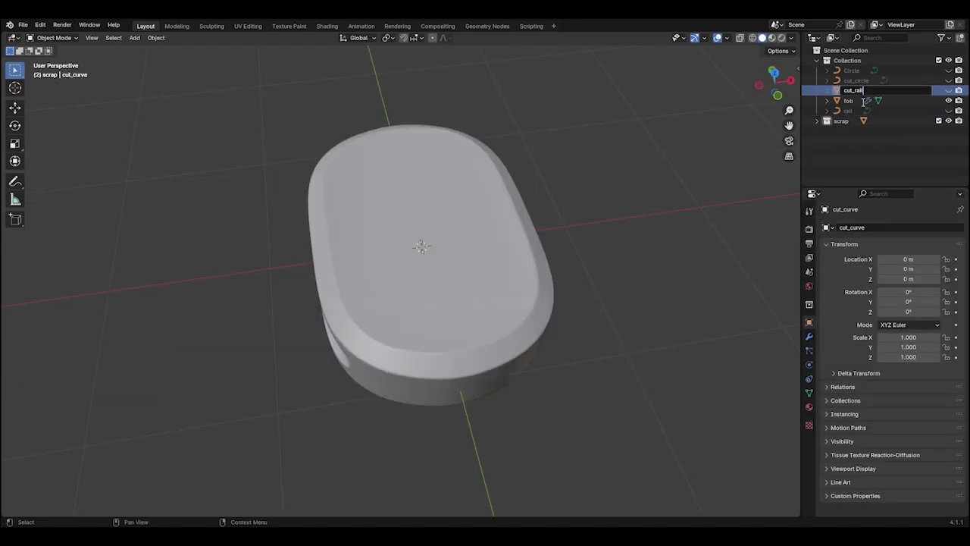
Finish renaming cut_curve as cut_rail and show the rail object
key(Return)
click(949, 111)
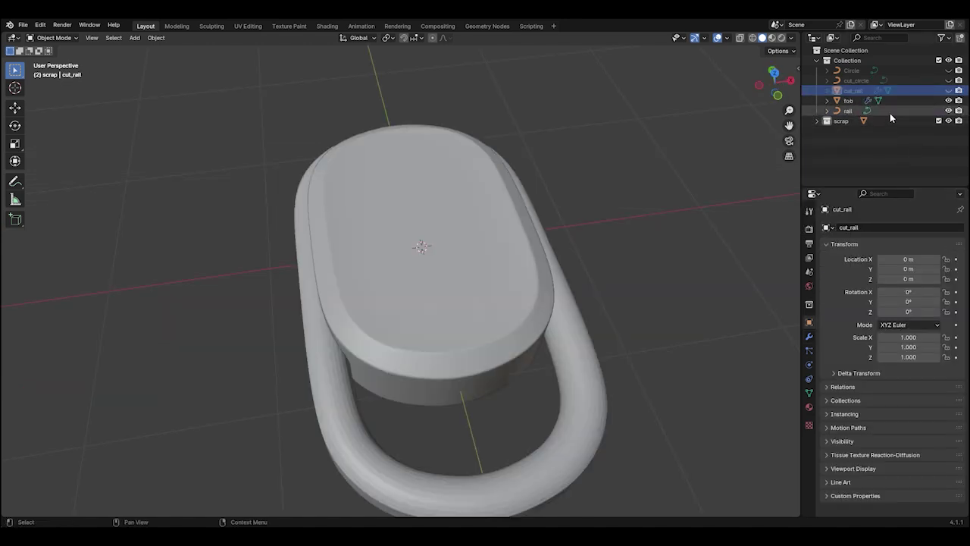
click(891, 102)
click(902, 111)
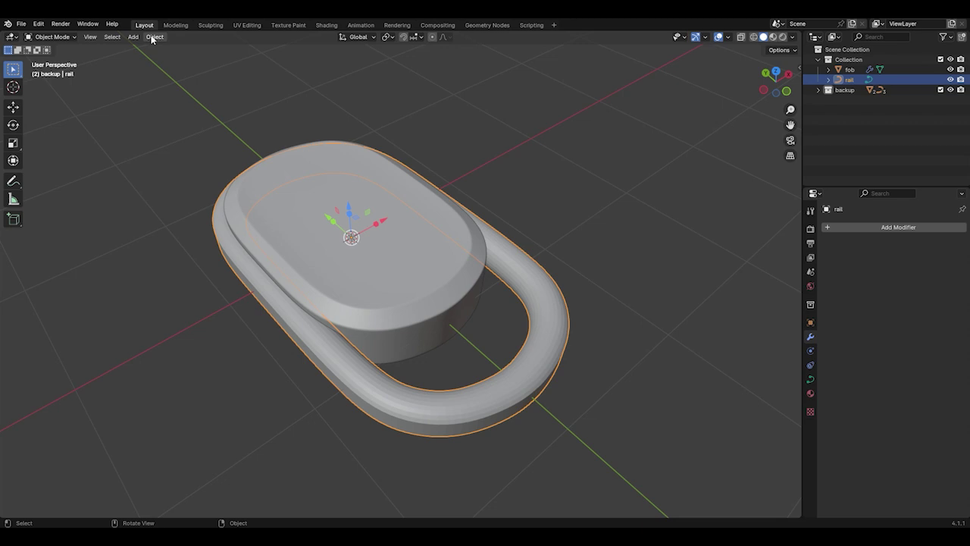
click(155, 36)
click(521, 135)
middle_drag(521, 135, 617, 289)
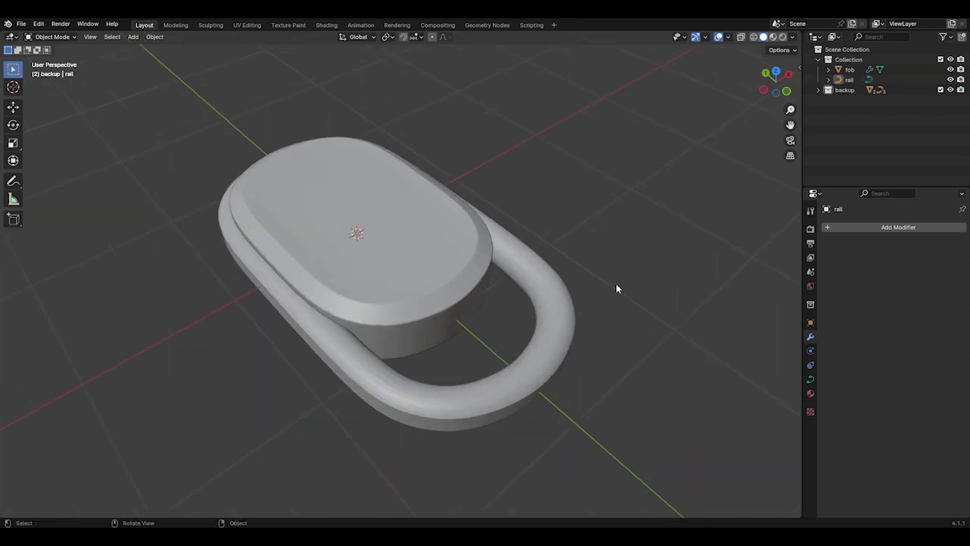
Convert the rail object to a mesh
click(531, 268)
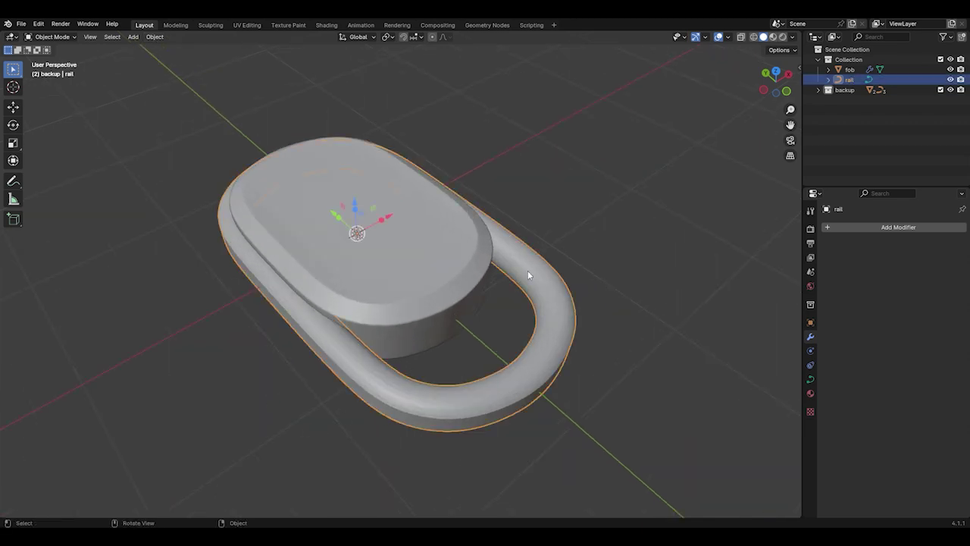
click(153, 37)
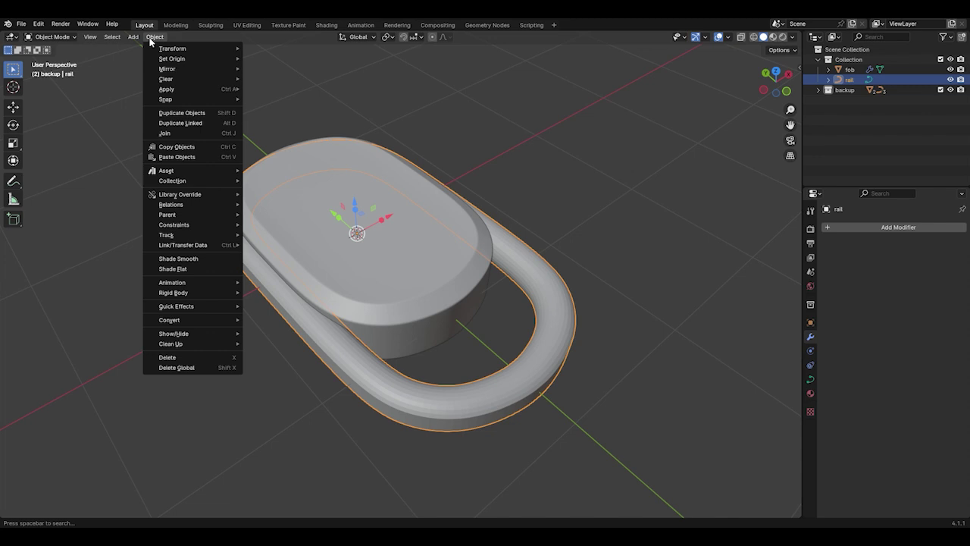
mouse_move(197, 320)
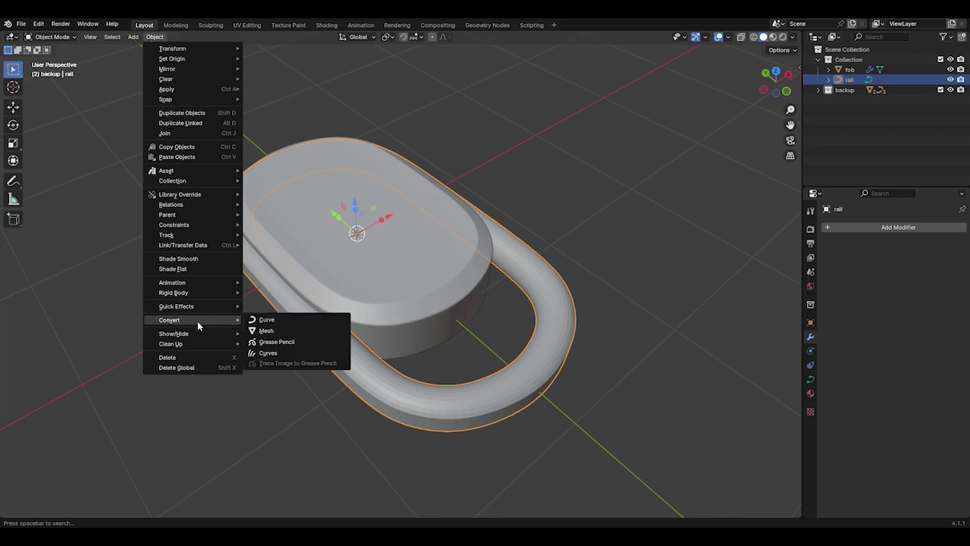
click(275, 334)
middle_drag(455, 343, 414, 371)
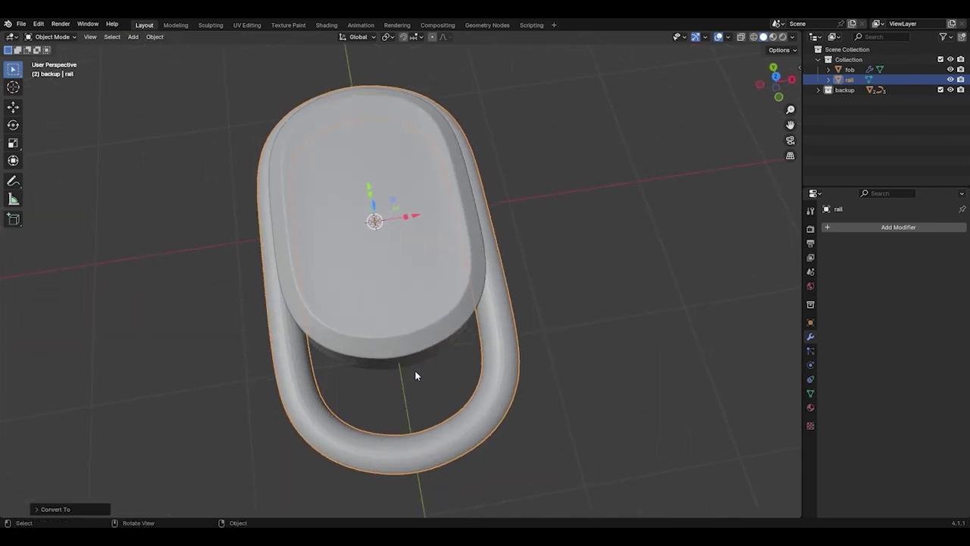
Enter mesh editing for the rail and select the vertex loops crossing both straight sides just above the fob's lower curve
key(Tab)
mouse_move(530, 374)
middle_down()
mouse_move(523, 349)
mouse_move(521, 358)
middle_up()
key(KP_7)
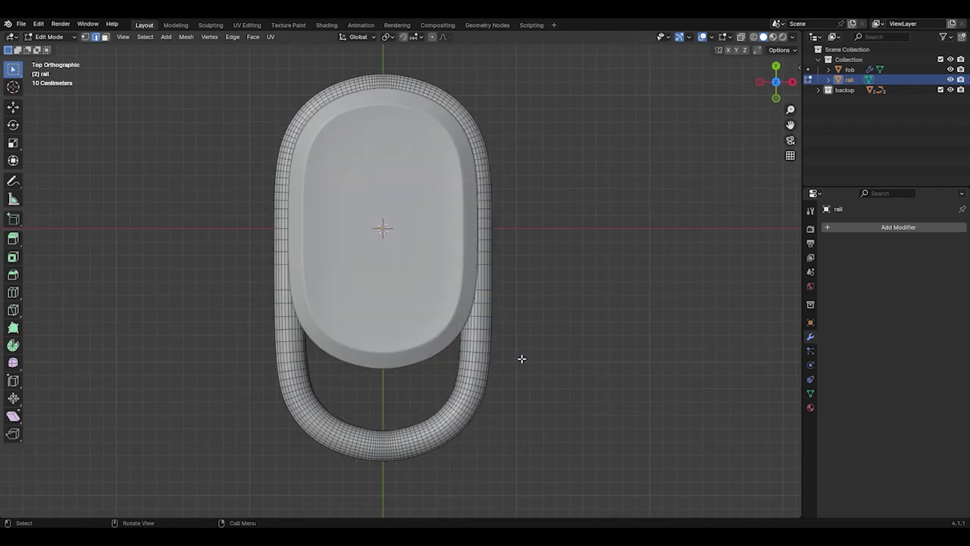
key(a)
scroll(325, 306, up, 4)
key(alt+a)
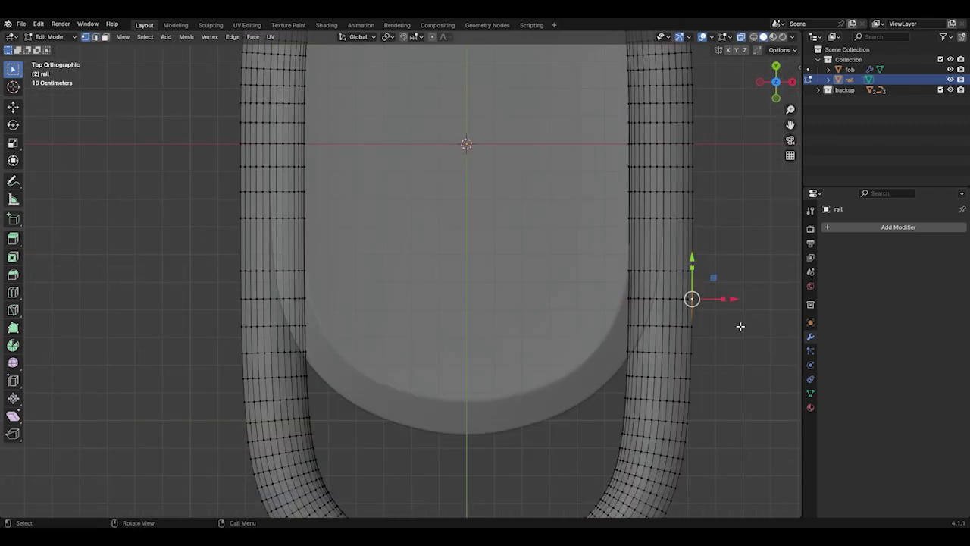
drag(760, 313, 248, 289)
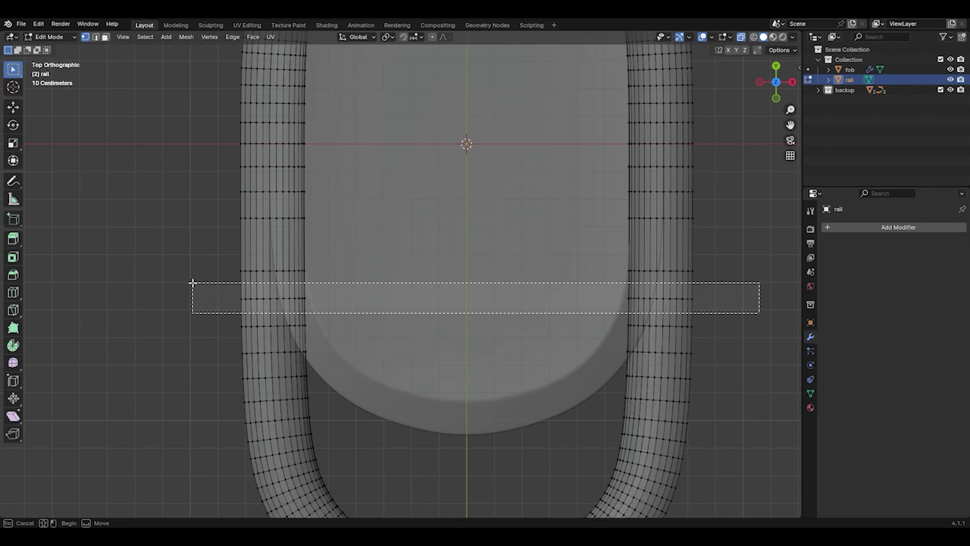
drag(192, 282, 192, 283)
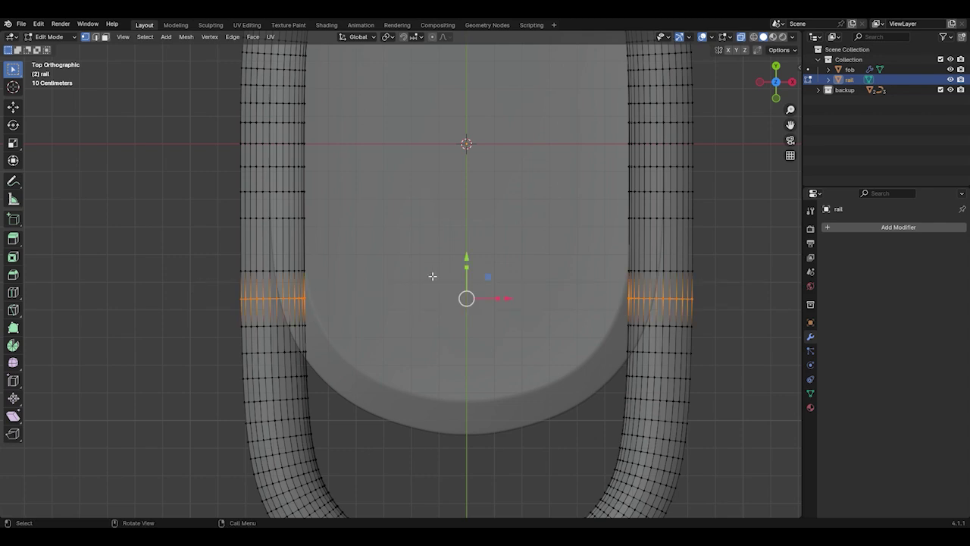
Flatten the selected loops on both sides of the rail along the global Y axis
key(s)
key(y)
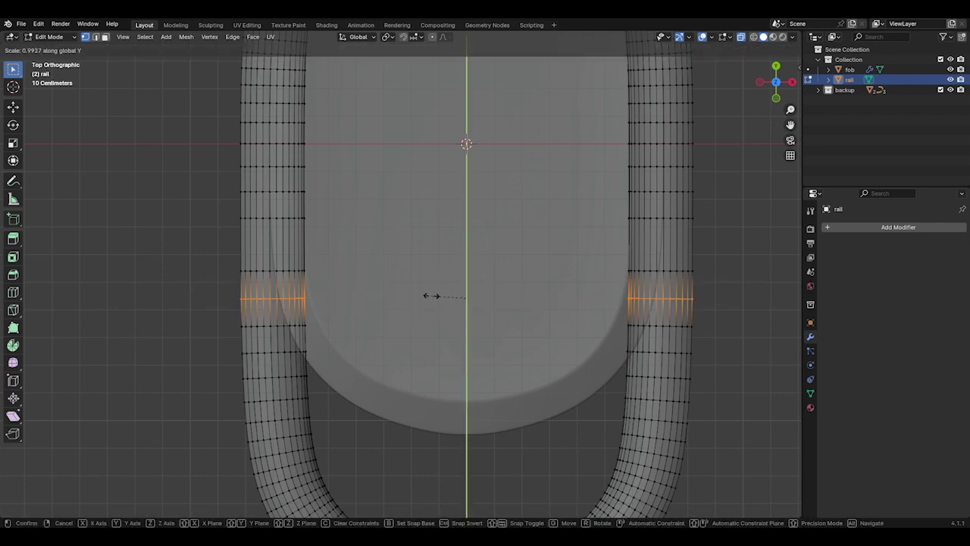
click(432, 295)
Bevel the flattened loops on both sides of the rail into a narrow band of faces with one segment
scroll(334, 306, up, 2)
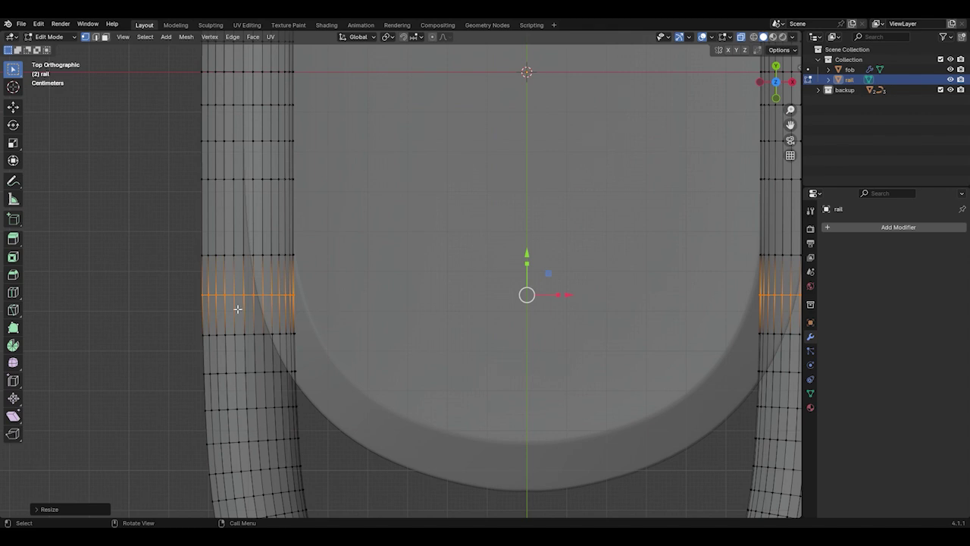
scroll(237, 309, up, 3)
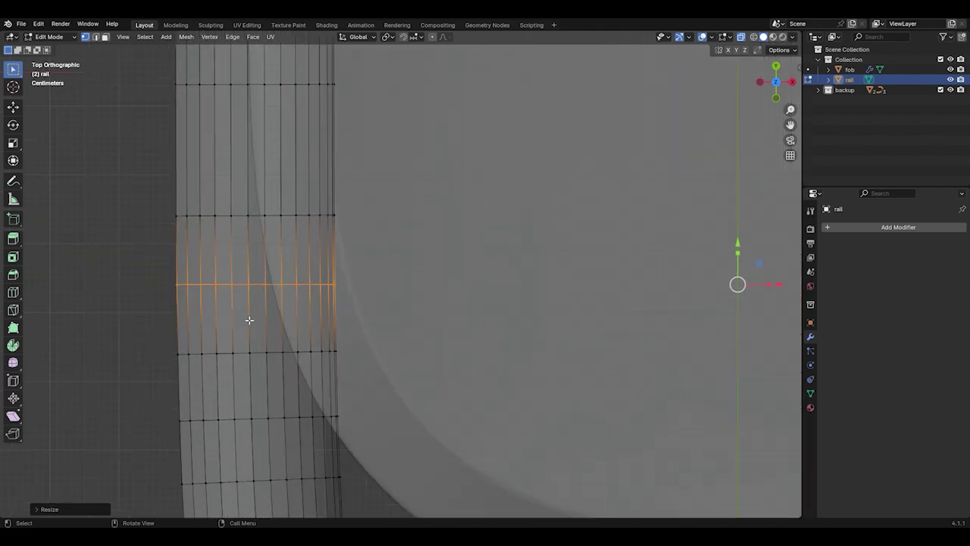
scroll(249, 321, down, 3)
scroll(182, 318, up, 3)
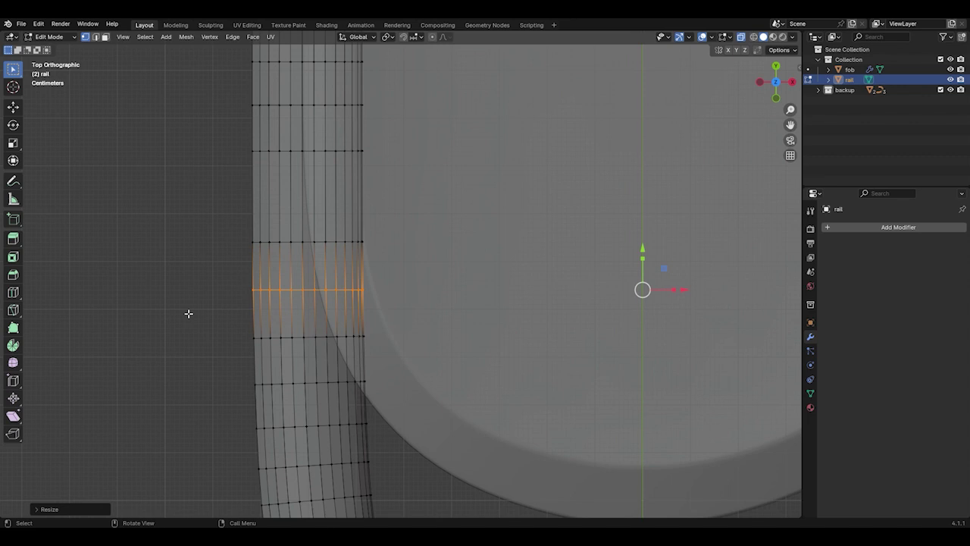
scroll(315, 273, up, 1)
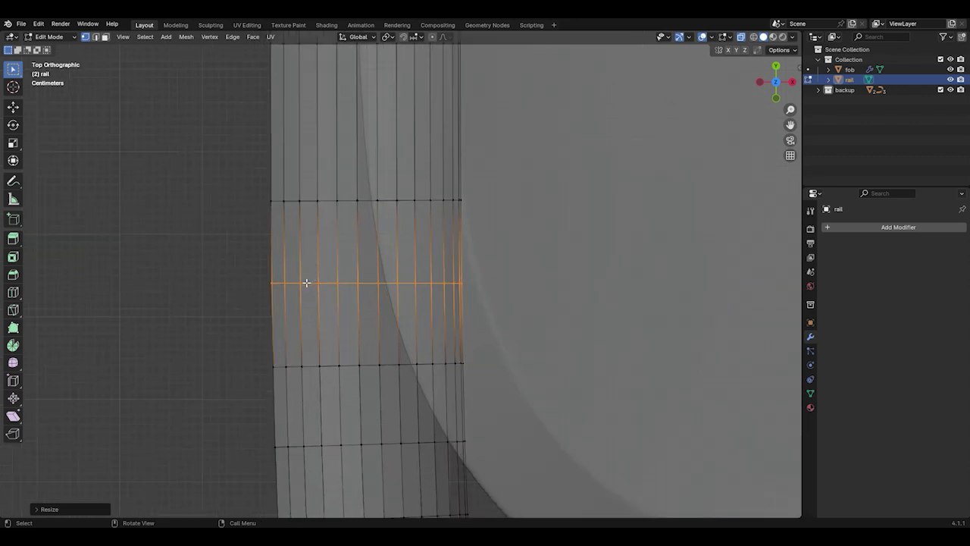
scroll(306, 282, down, 1)
scroll(308, 282, up, 3)
scroll(384, 288, up, 1)
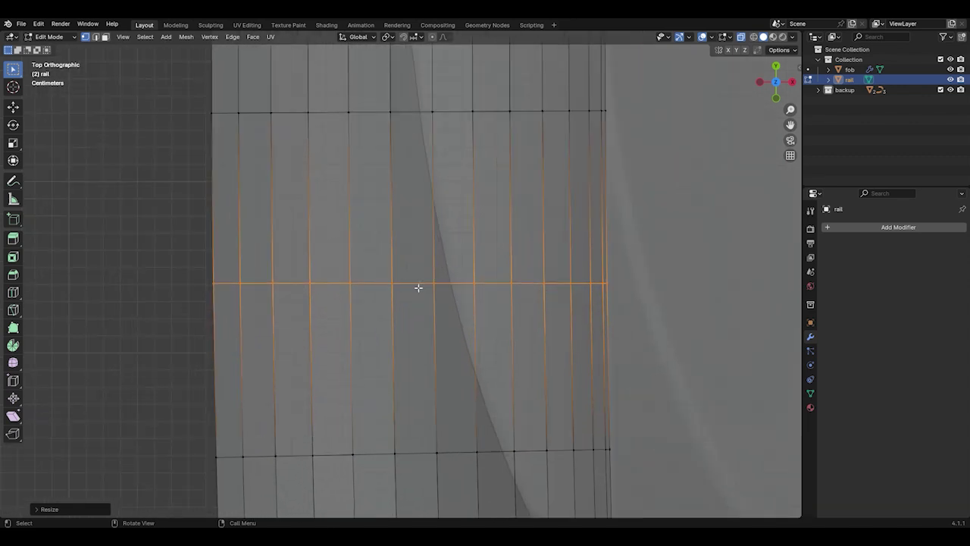
key(ctrl+b)
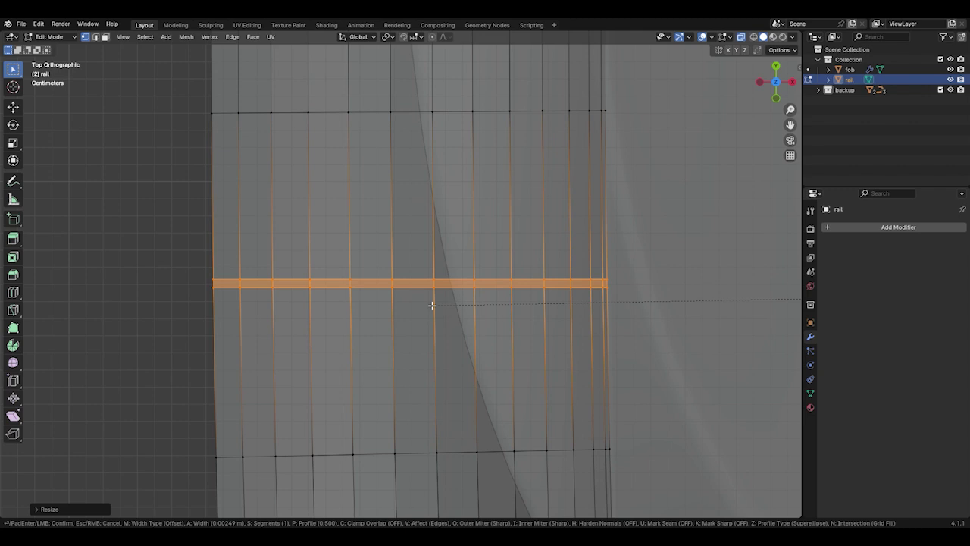
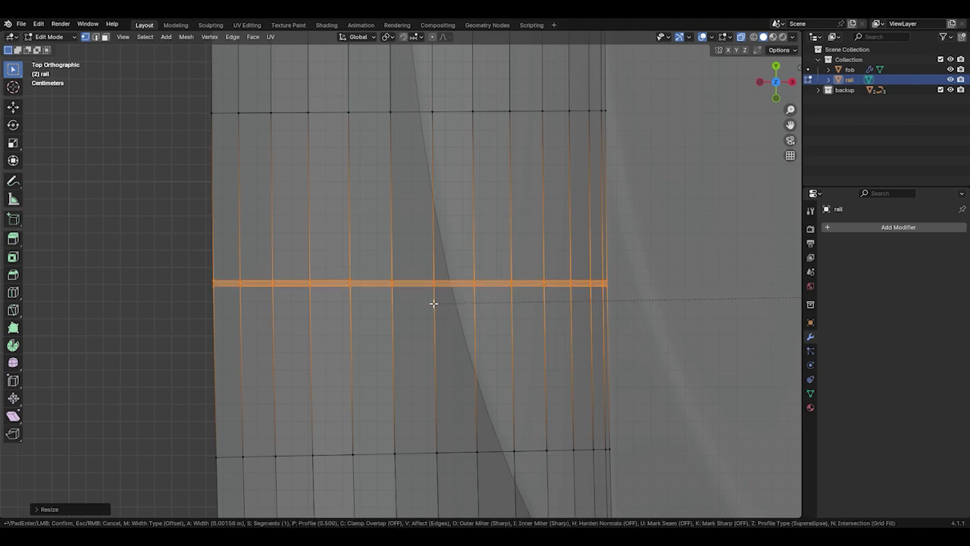
Finish the narrow one-segment bevel and delete the resulting bands of faces on both sides of the rail
click(434, 304)
scroll(433, 305, down, 18)
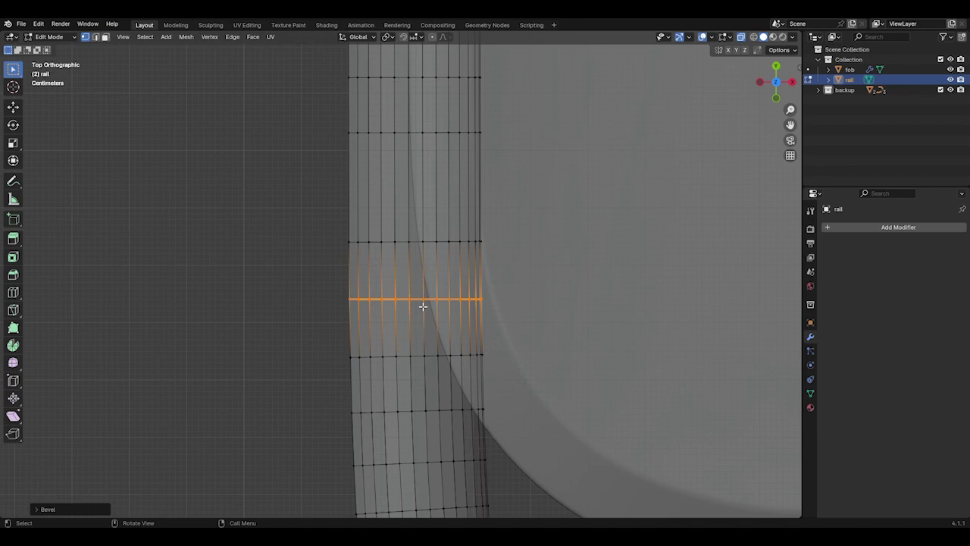
scroll(434, 306, up, 8)
scroll(433, 306, up, 4)
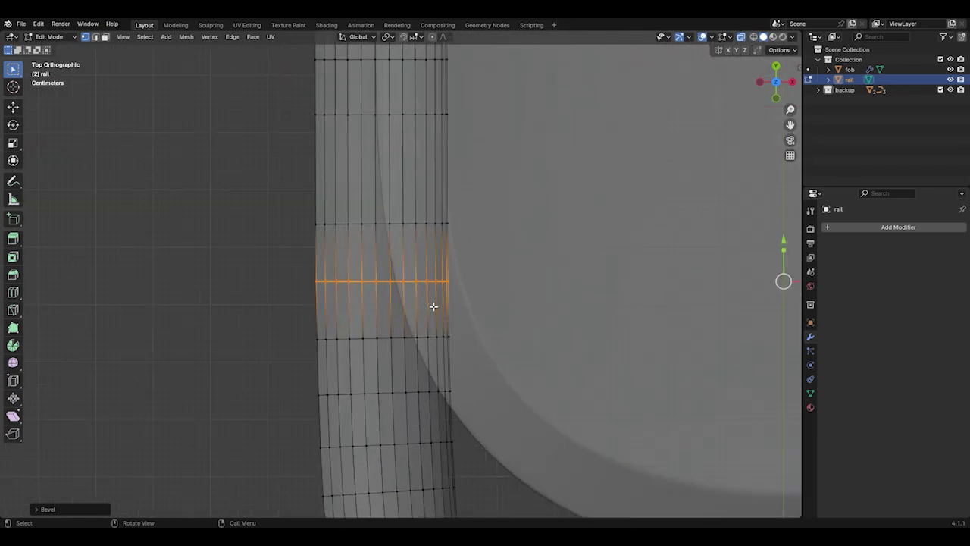
scroll(398, 306, up, 5)
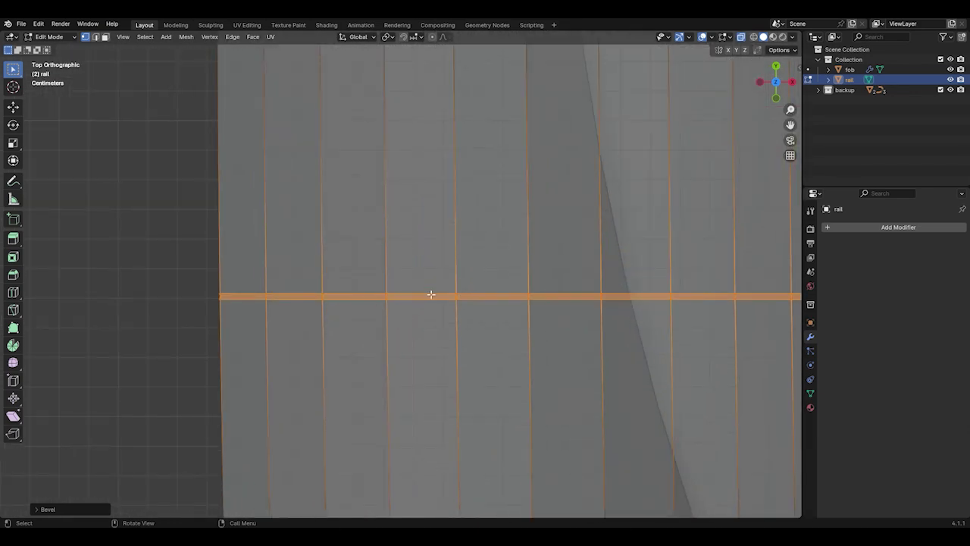
key(3)
key(x)
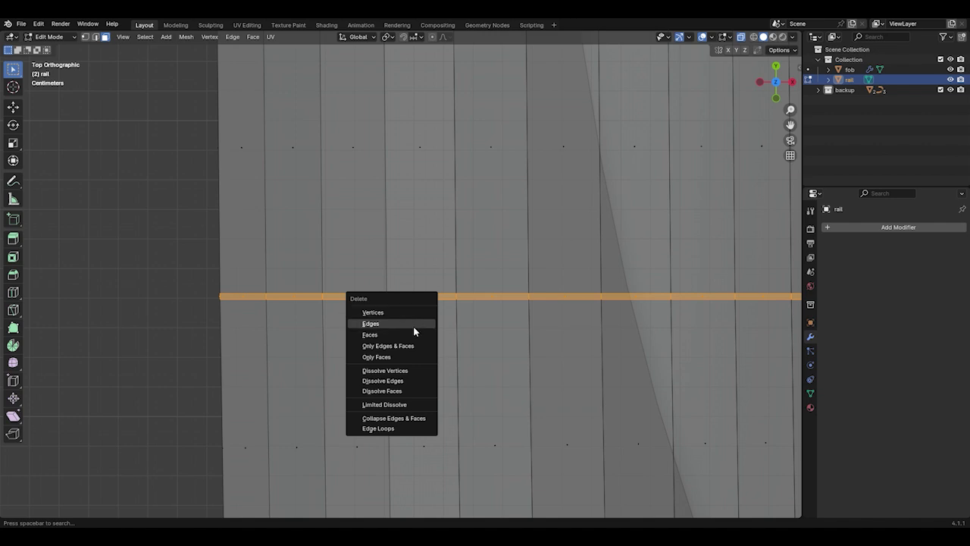
click(410, 333)
scroll(341, 323, down, 8)
scroll(379, 326, up, 5)
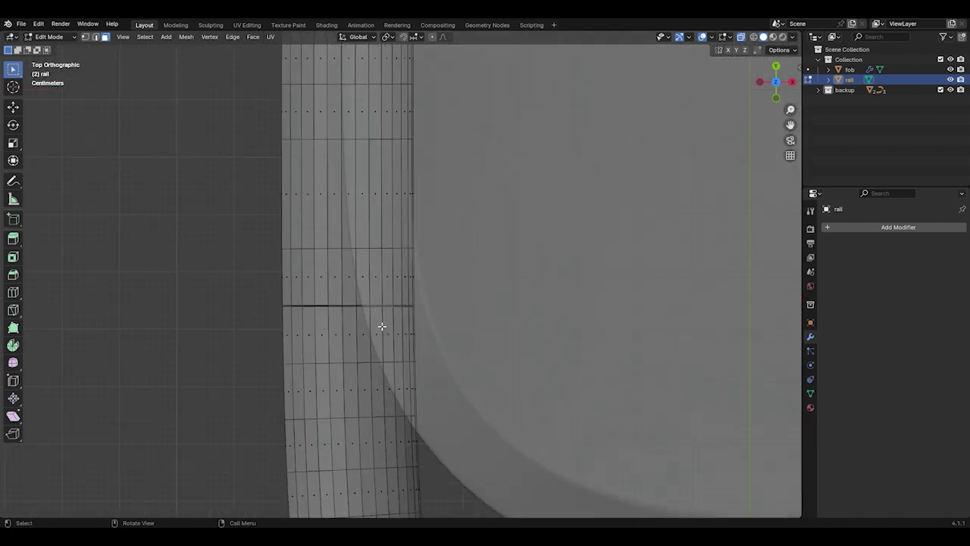
Select both open edge loops at the left-side gap of the rail, extrude them and scale them inward to about 0.90
scroll(277, 298, up, 7)
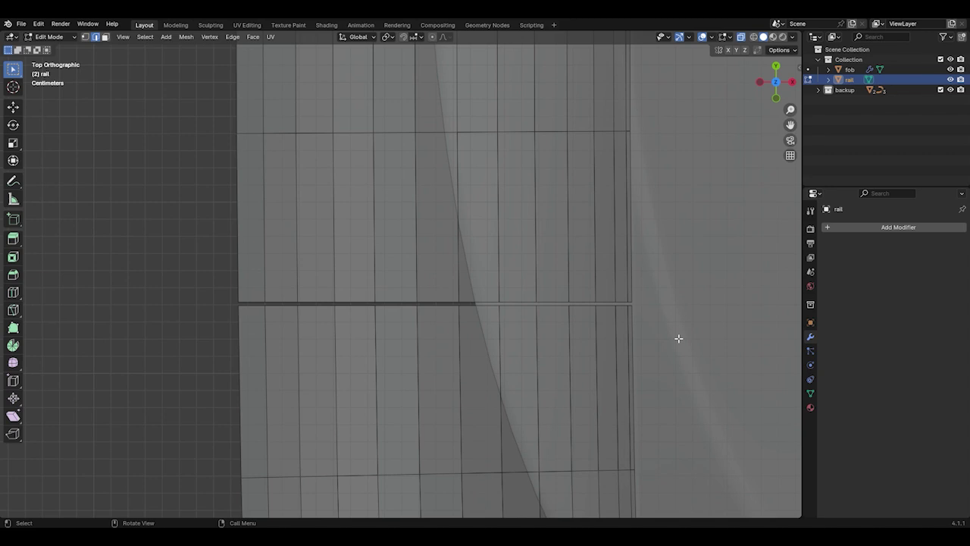
drag(666, 308, 220, 268)
scroll(360, 303, up, 2)
middle_drag(451, 342, 457, 317)
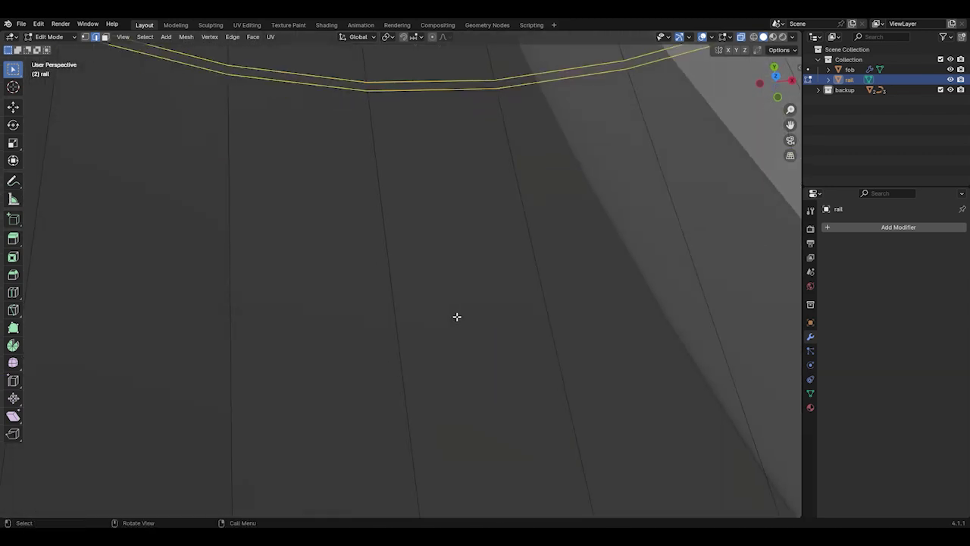
scroll(456, 314, down, 10)
scroll(471, 158, up, 7)
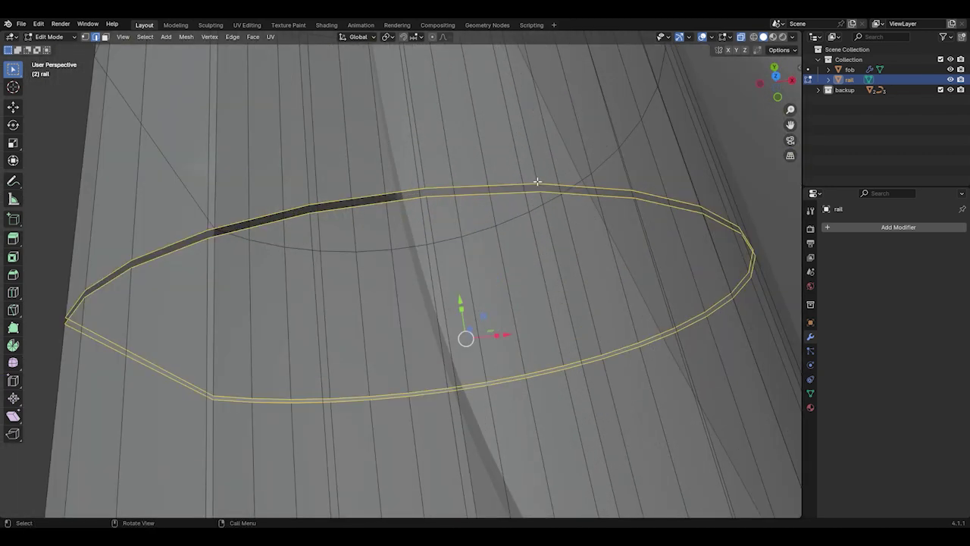
key(e)
key(s)
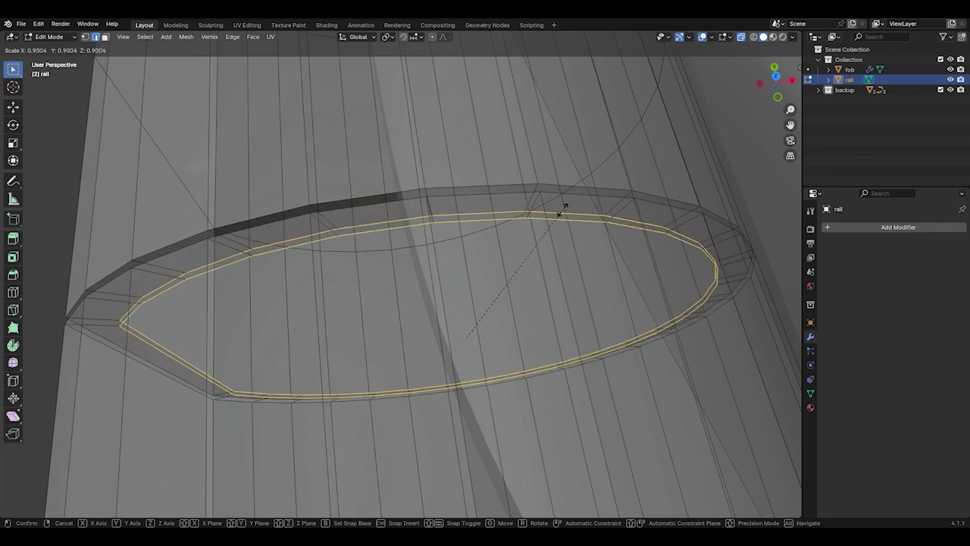
click(563, 210)
scroll(465, 217, down, 15)
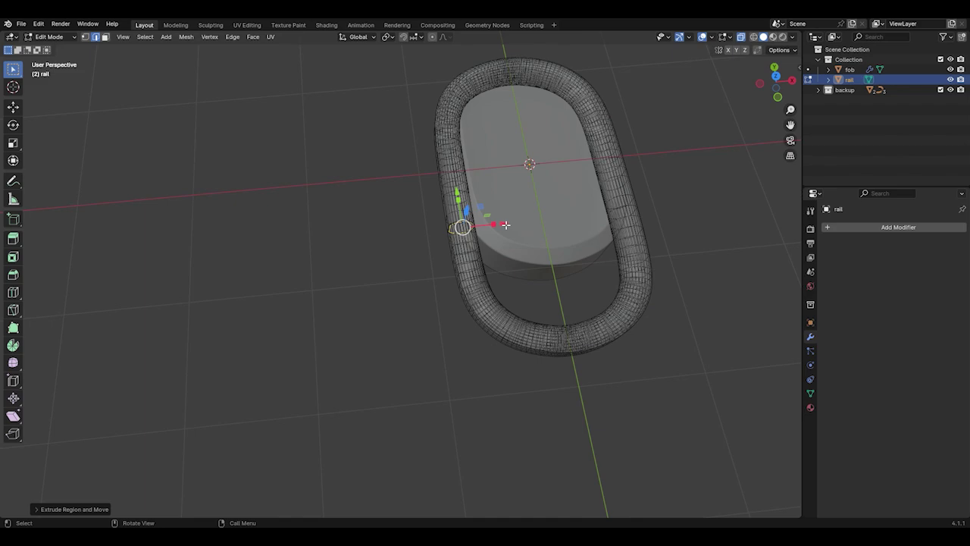
Select both open edge loops at the right-side gap of the rail, extrude them and scale them inward to about 0.87
middle_drag(588, 235, 554, 251)
shift+middle_drag(692, 281, 491, 270)
scroll(489, 271, up, 16)
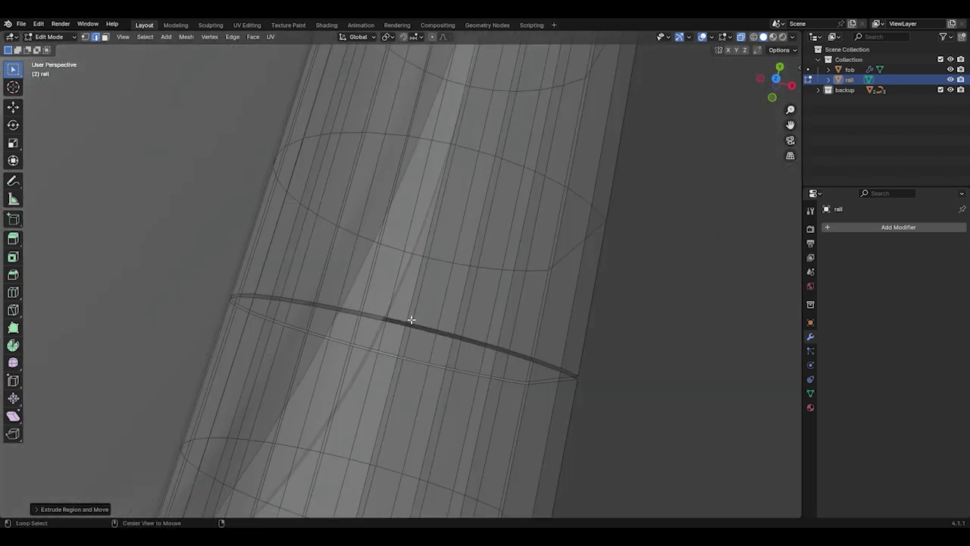
alt+click(397, 319)
scroll(397, 319, up, 6)
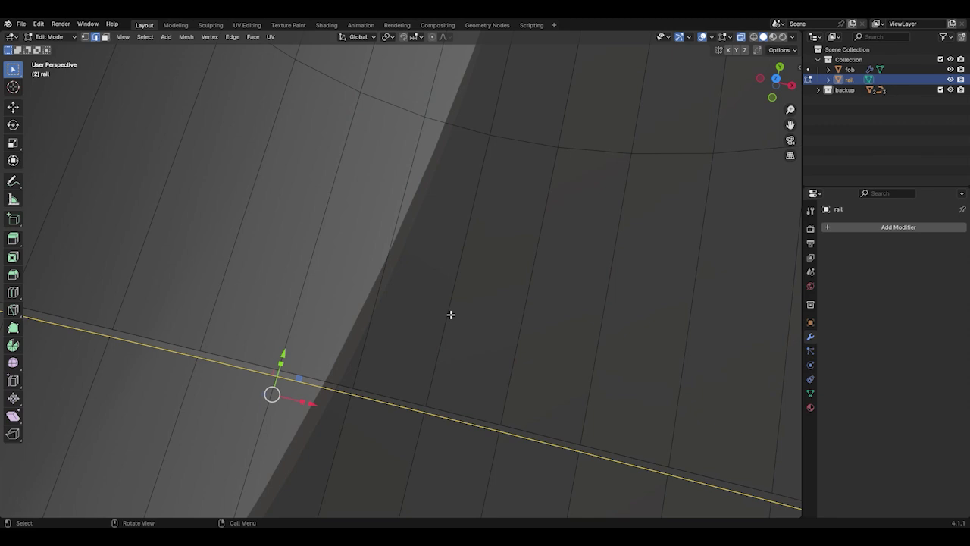
scroll(450, 316, down, 4)
alt+shift+click(435, 284)
key(e)
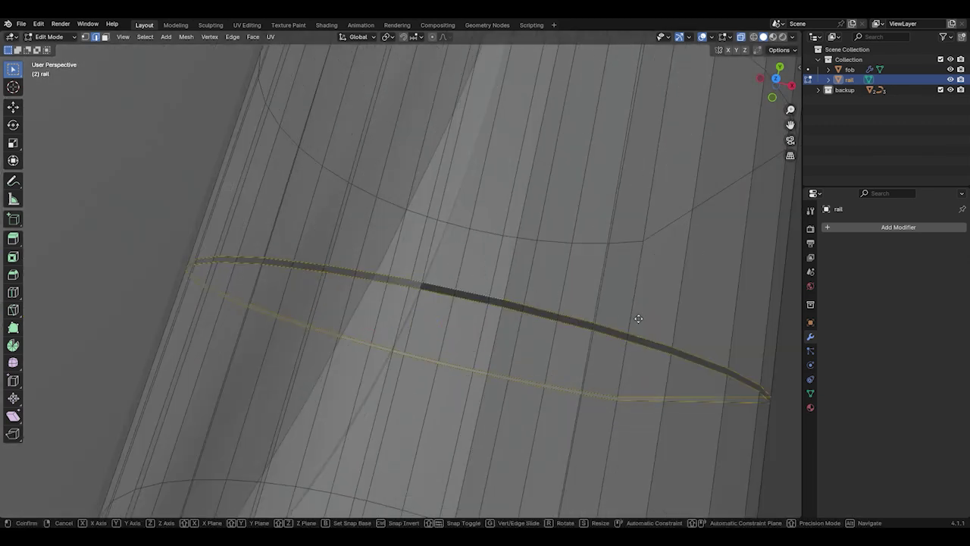
key(s)
click(610, 322)
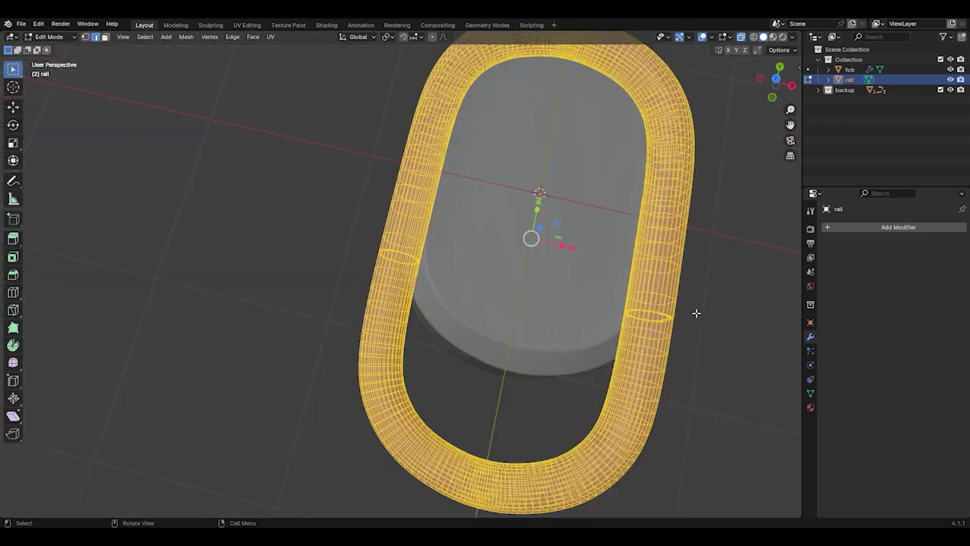
Merge all of the rail's vertices by distance, clear the selection and return to the top view
key(m)
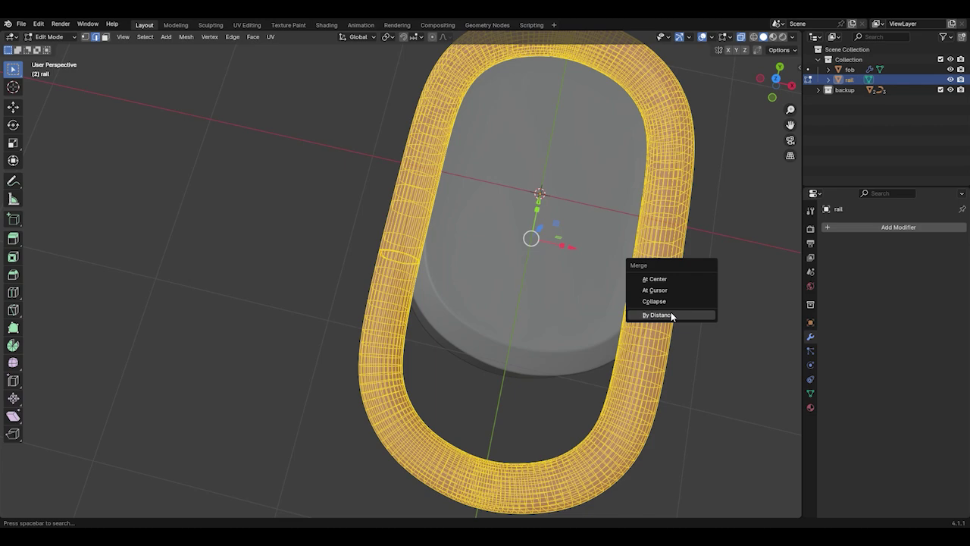
click(672, 317)
key(KP_7)
key(alt+a)
Select the linked lower U-shaped part of the rail, separate it into its own object and leave mesh editing
scroll(671, 311, up, 5)
scroll(532, 329, down, 5)
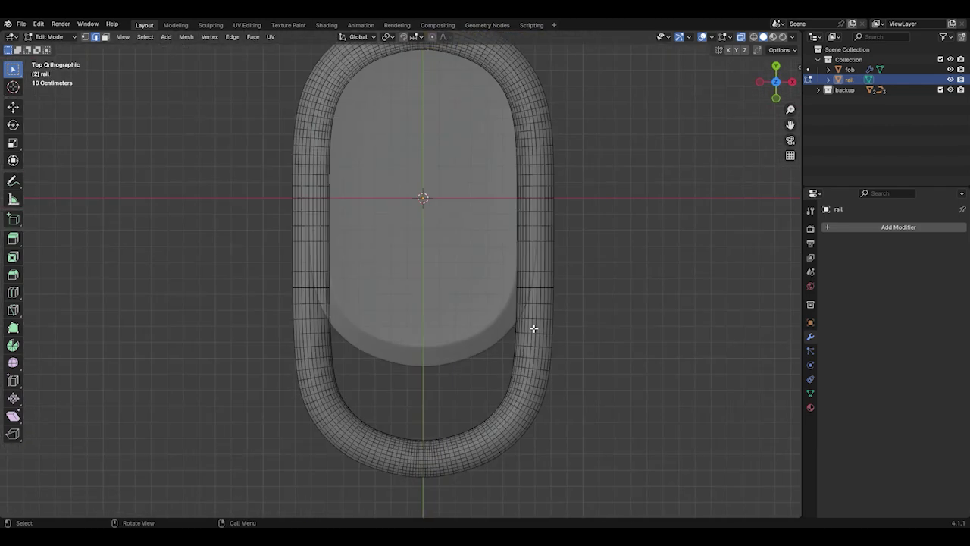
scroll(535, 322, down, 3)
scroll(468, 338, up, 3)
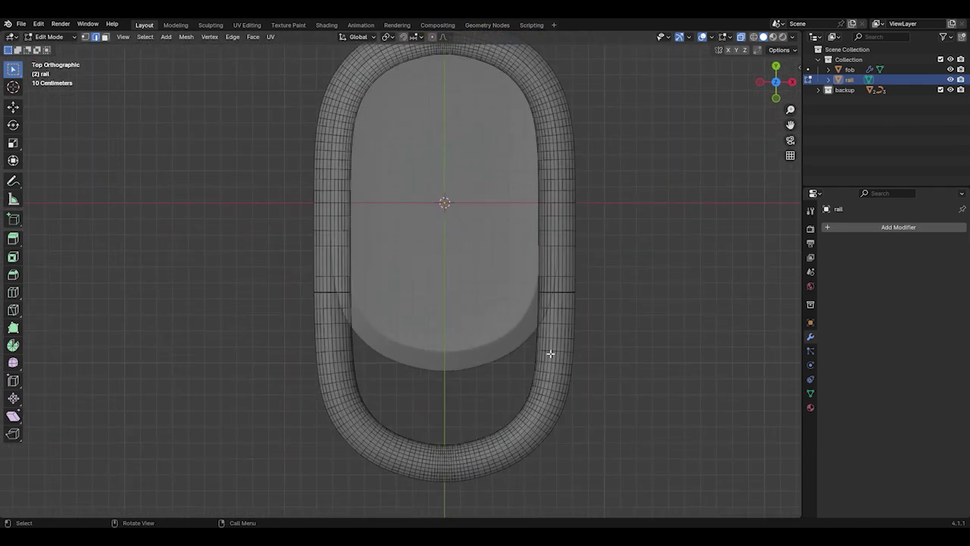
key(l)
key(p)
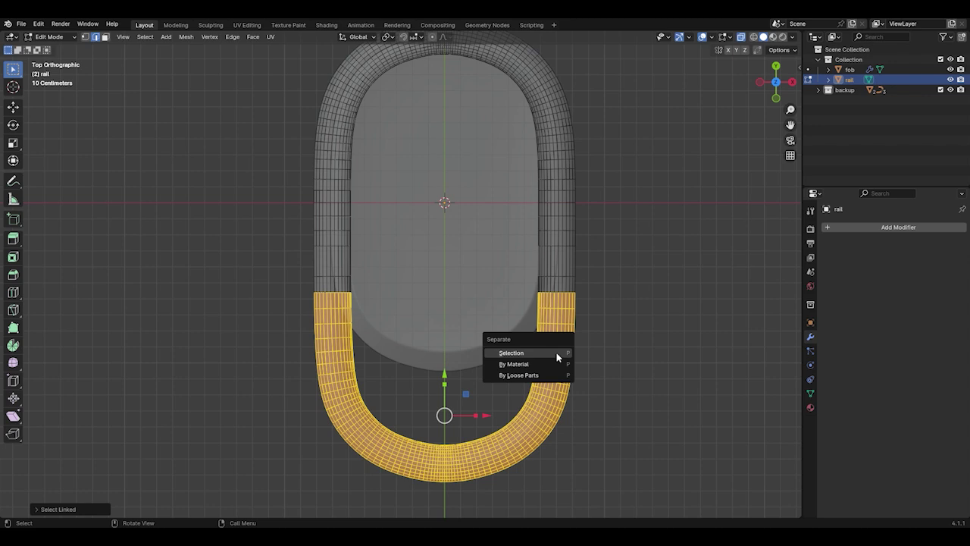
click(557, 353)
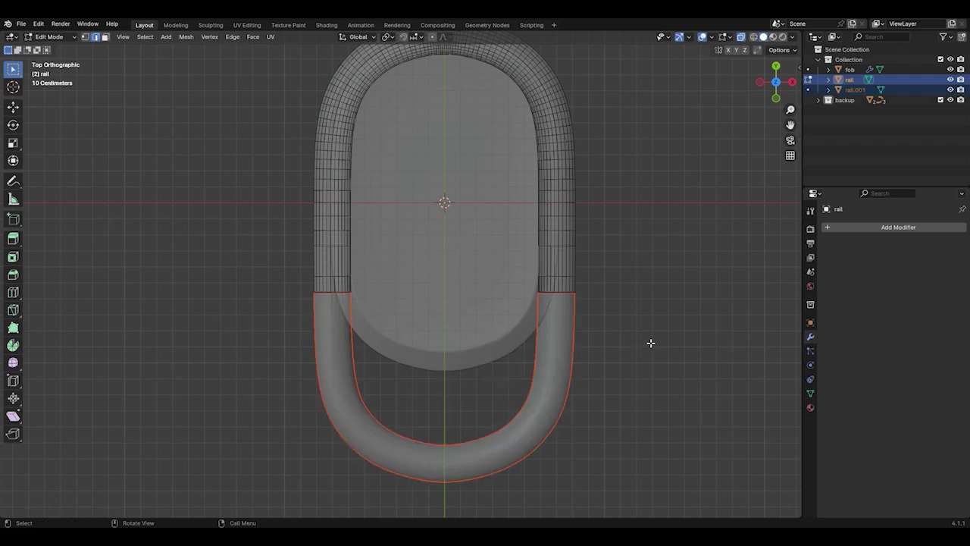
key(Tab)
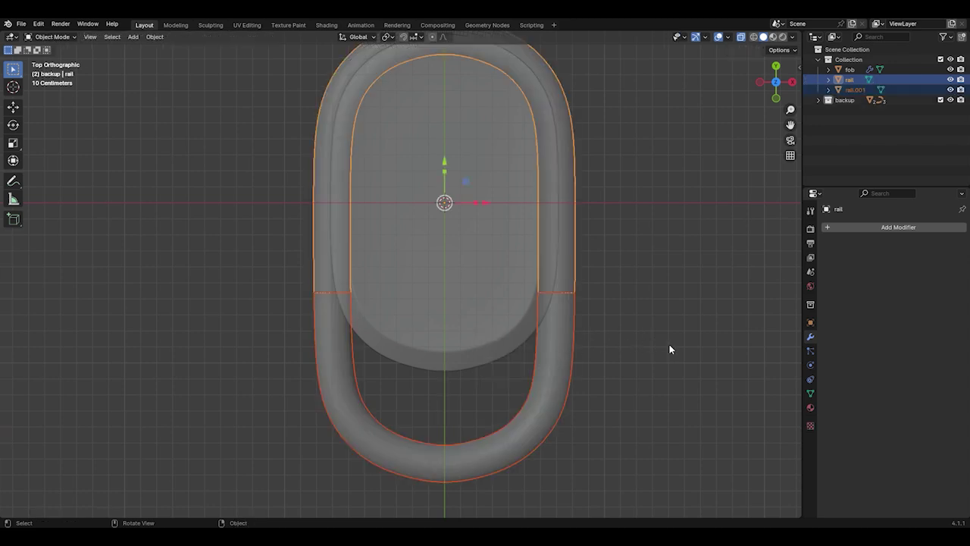
Select only the separated lower rail part and hide it
click(597, 395)
click(559, 357)
key(h)
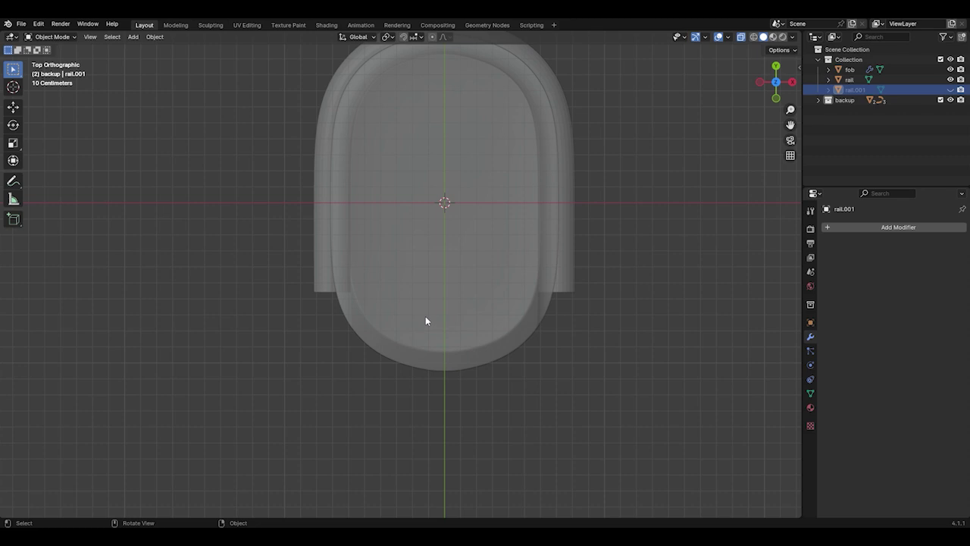
Enter mesh editing for the upper rail, turn off X-ray and fill the inner edge loop at its left end with a face
scroll(419, 351, up, 3)
middle_drag(420, 351, 331, 248)
click(210, 179)
key(Tab)
scroll(318, 241, up, 10)
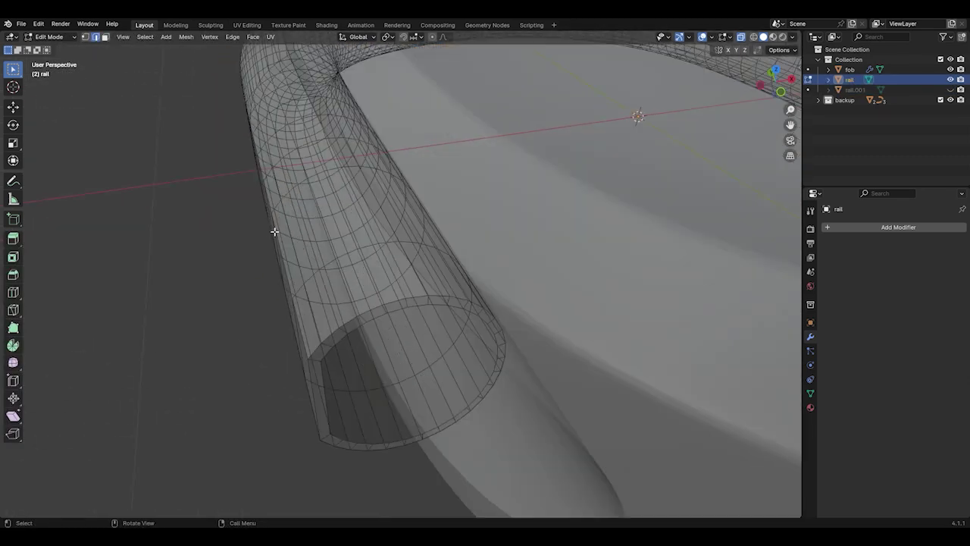
middle_drag(424, 313, 418, 281)
key(alt+z)
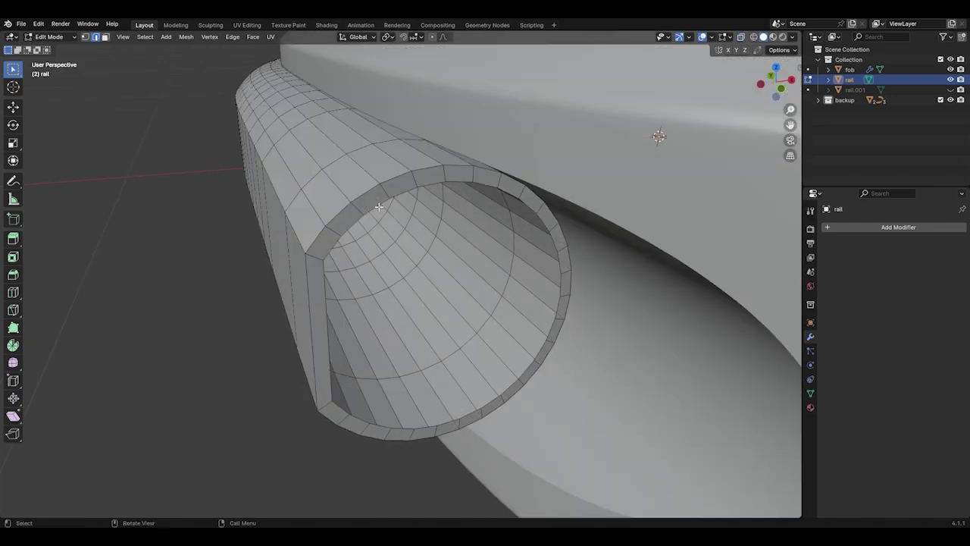
alt+click(379, 206)
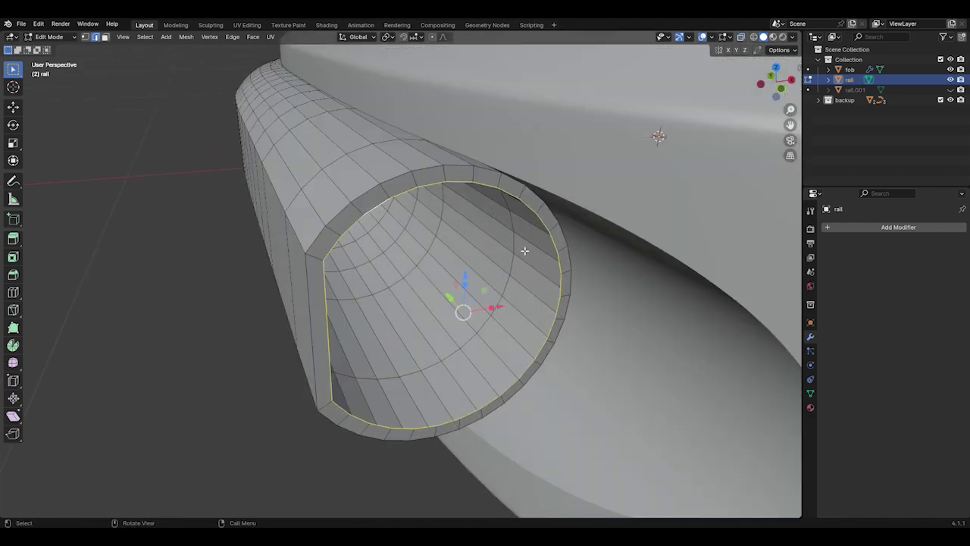
key(f)
Fill the inner edge loop at the upper rail's right end with a face
scroll(445, 243, down, 6)
middle_drag(446, 243, 515, 267)
scroll(514, 267, up, 3)
click(535, 280)
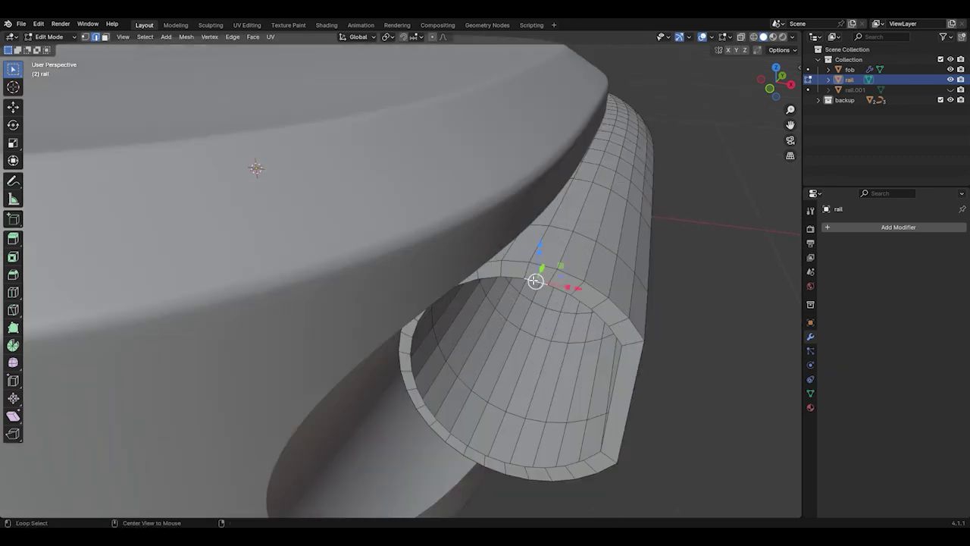
alt+click(611, 293)
key(f)
Select the whole upper rail mesh, merge its vertices by distance and clear the selection
scroll(611, 293, down, 6)
middle_drag(516, 282, 515, 354)
key(a)
key(m)
click(561, 350)
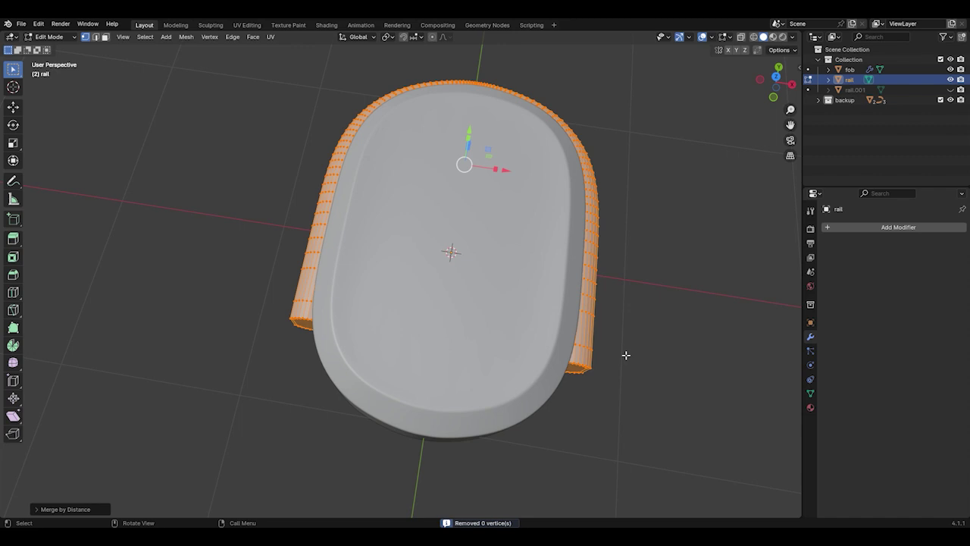
middle_drag(626, 353, 303, 277)
scroll(303, 278, up, 2)
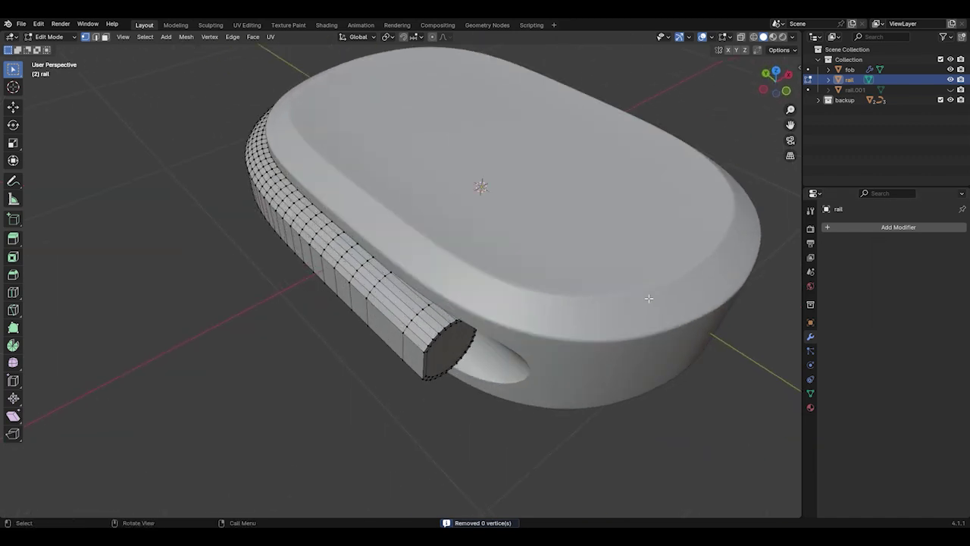
Add a Bevel modifier to the upper rail
click(859, 228)
click(838, 229)
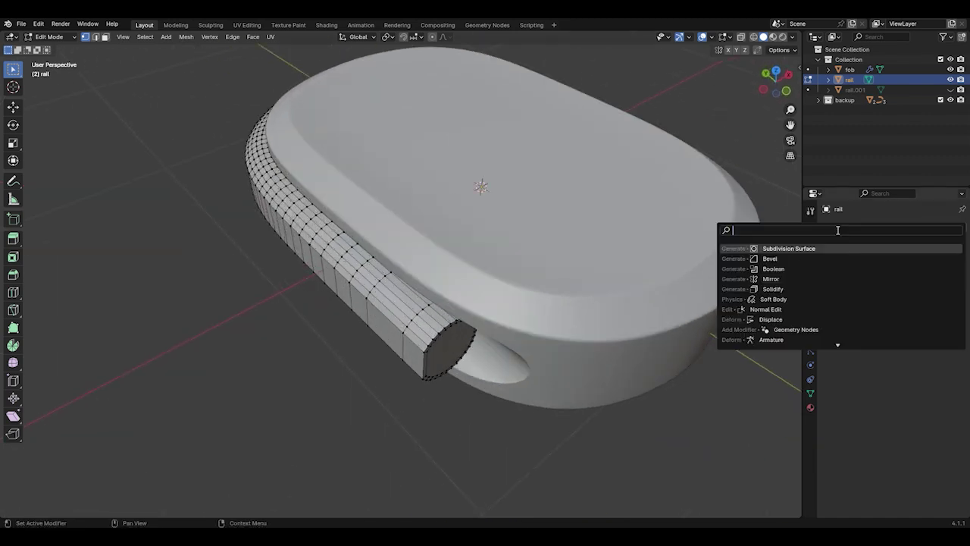
text(bev)
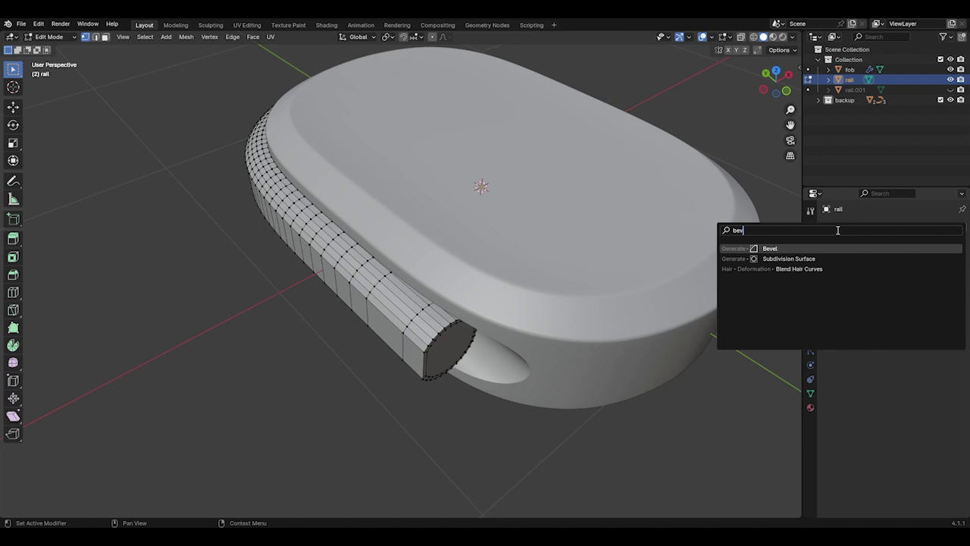
click(832, 250)
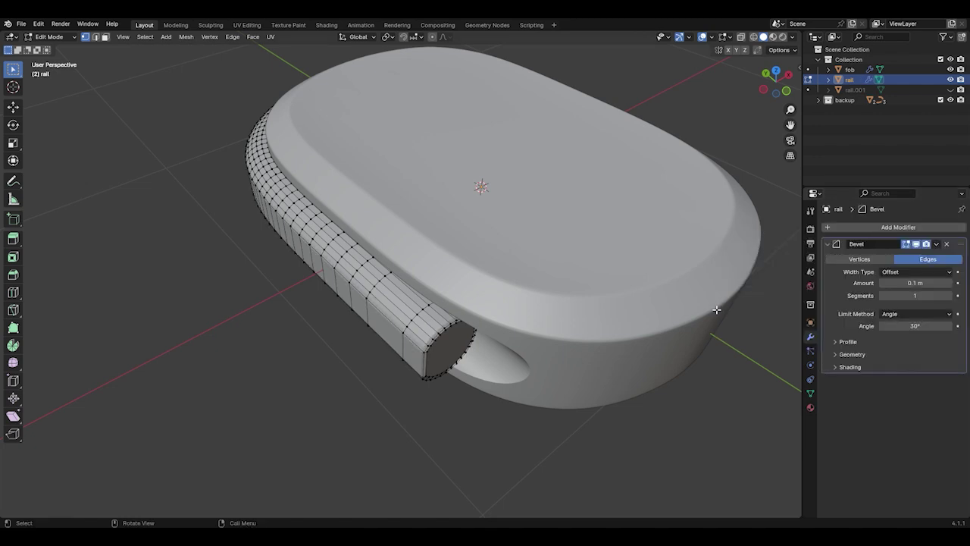
Set the rail's Bevel modifier to 3 segments and an amount of 0.002 m
shift+middle_drag(737, 260, 718, 257)
scroll(413, 335, up, 5)
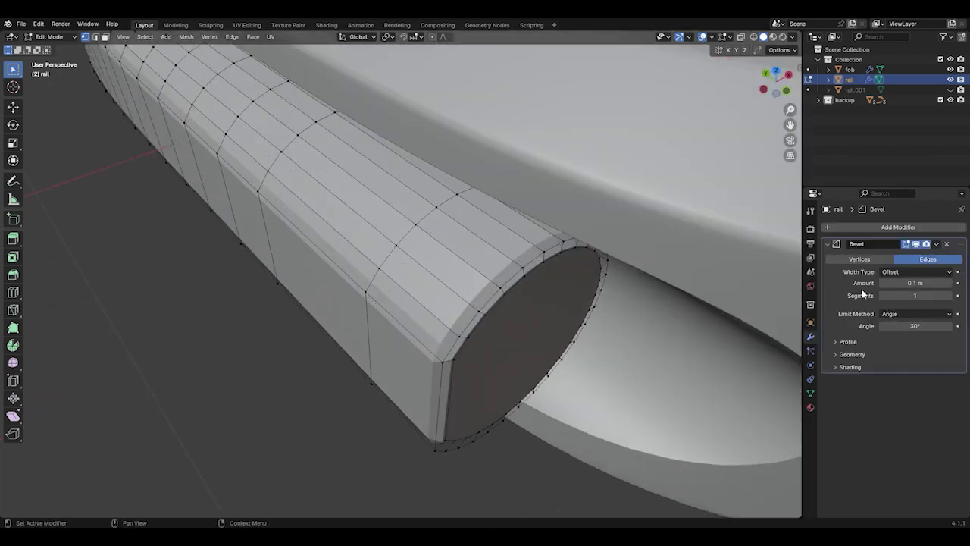
click(948, 295)
click(949, 296)
double_click(922, 283)
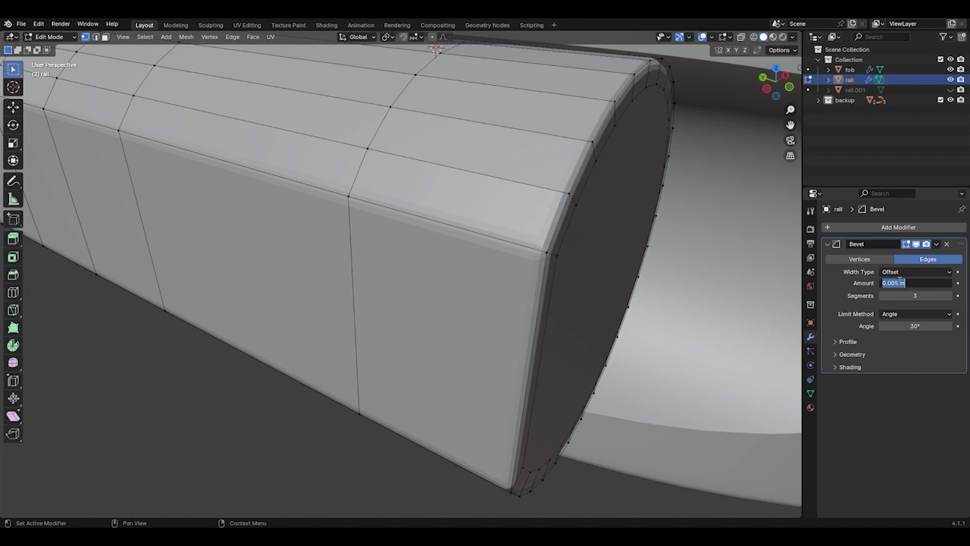
click(894, 282)
key(Return)
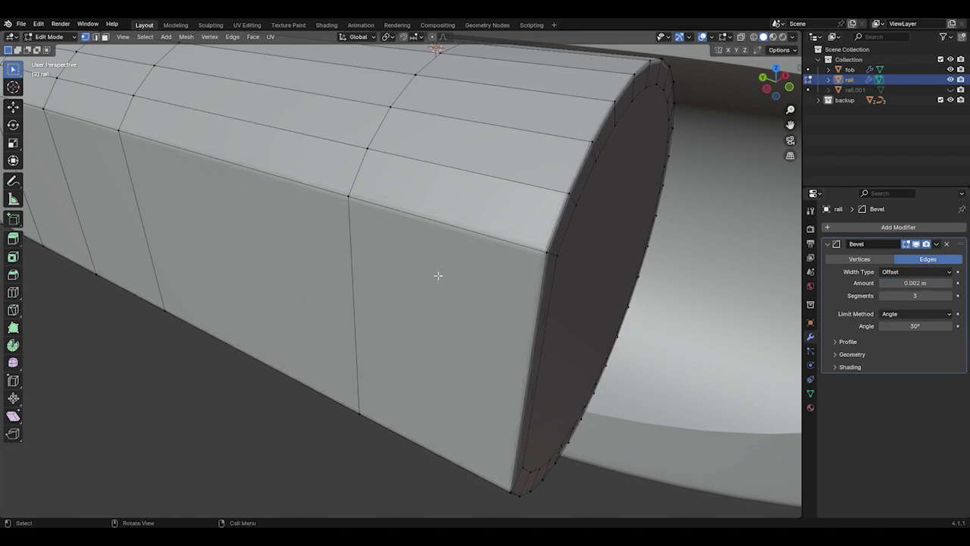
scroll(438, 276, down, 5)
middle_drag(583, 284, 574, 284)
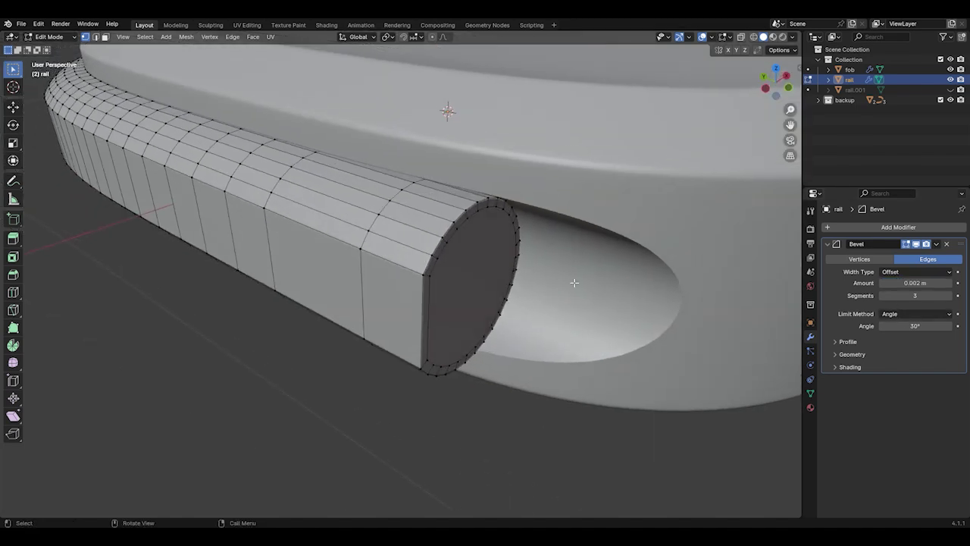
Add a Subdivision Surface modifier with 3 viewport levels to the upper rail
click(829, 245)
click(840, 229)
click(826, 231)
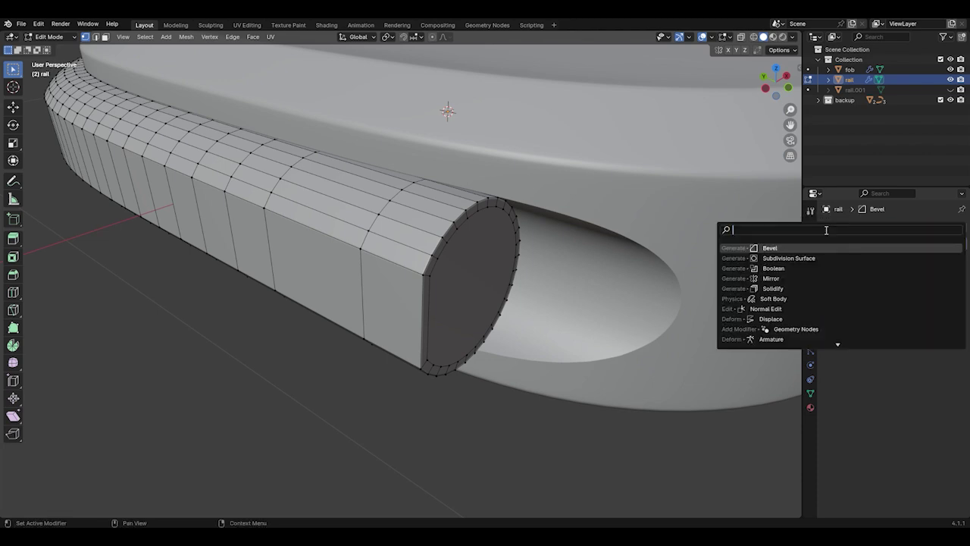
text(sub)
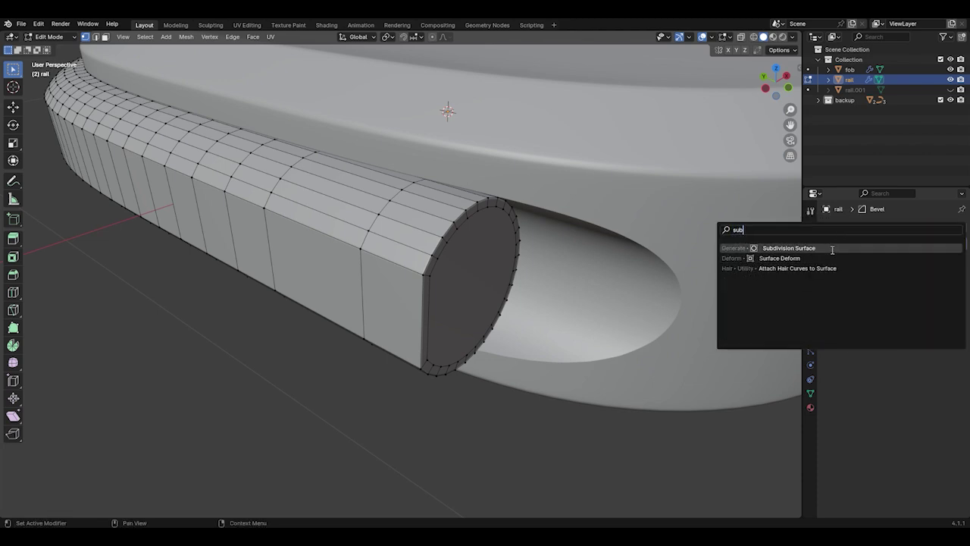
click(834, 248)
scroll(626, 310, up, 5)
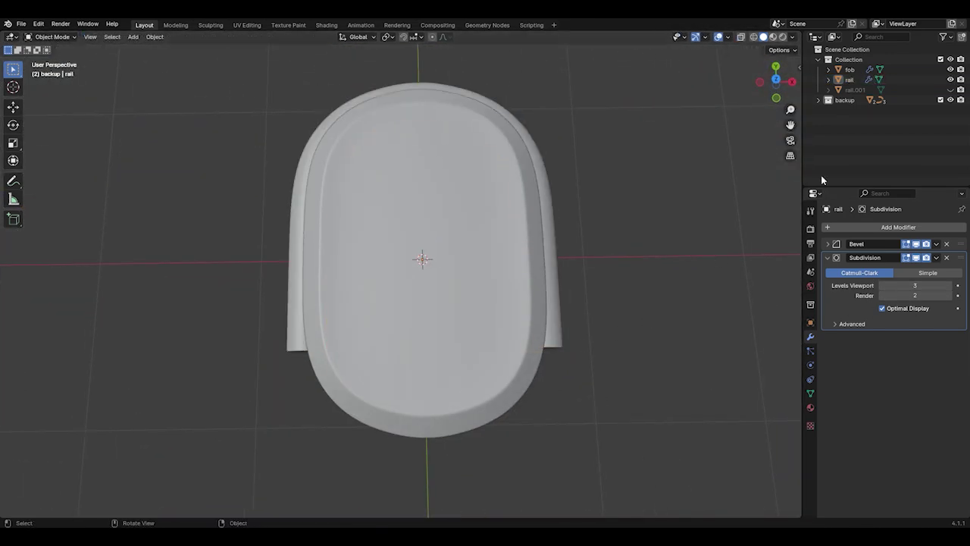
Hide the upper rail, show the lower rail (rail.001) and select it
click(951, 79)
click(951, 89)
middle_drag(522, 390, 573, 343)
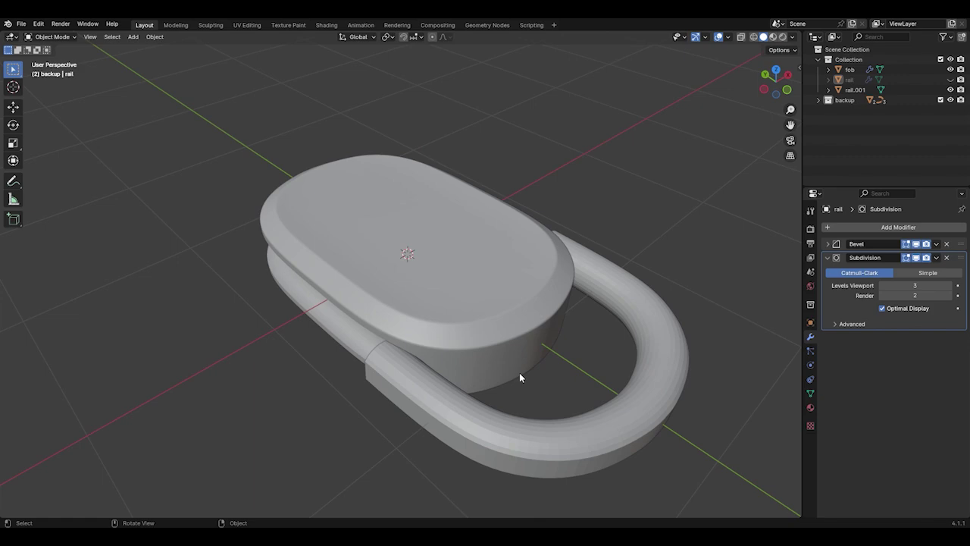
click(454, 423)
scroll(453, 419, up, 5)
middle_drag(429, 420, 503, 407)
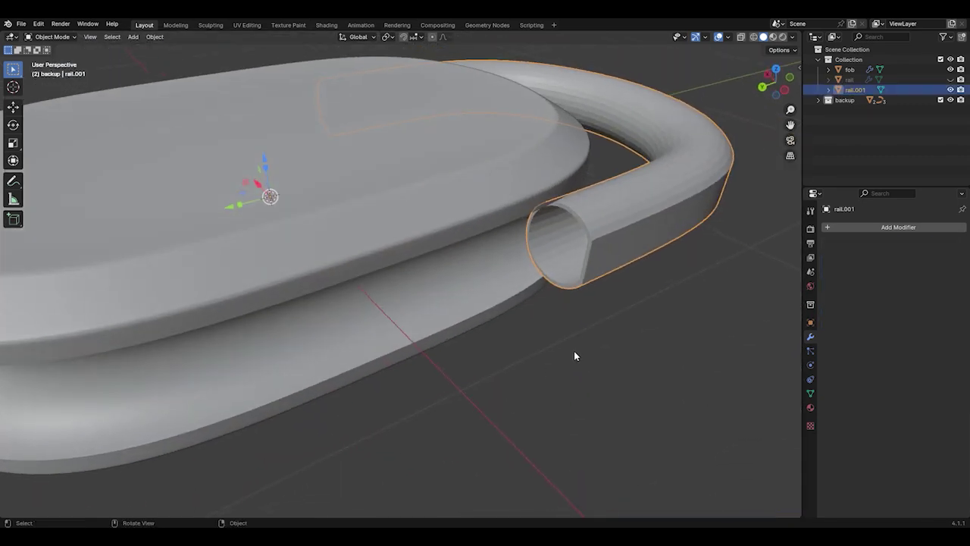
In Edit Mode, fill the inner edge loop at one open end of the lower rail with a face
key(Tab)
scroll(629, 184, up, 4)
middle_drag(583, 209, 629, 187)
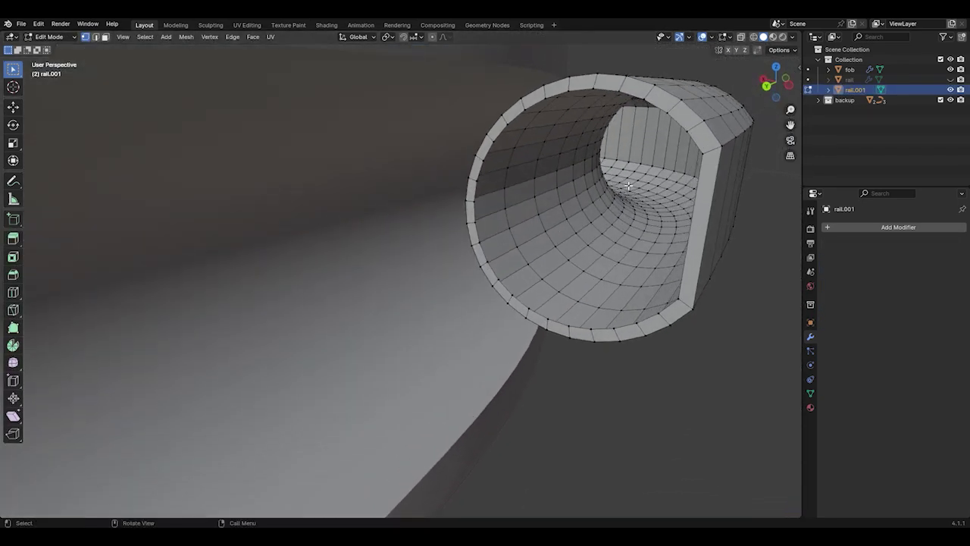
alt+click(641, 98)
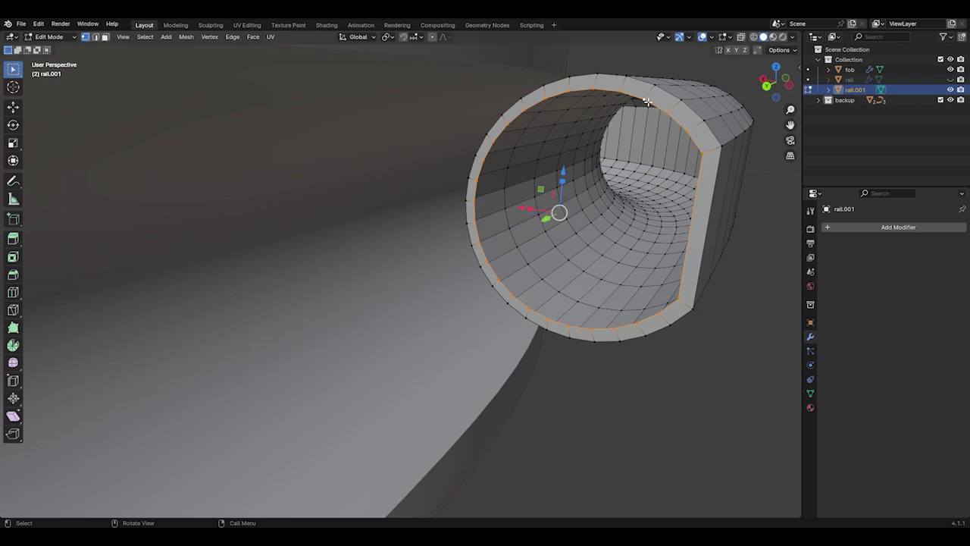
key(f)
scroll(647, 99, down, 5)
Fill the inner edge loop at the lower rail's opposite open end with a face and clear the selection
middle_drag(647, 99, 277, 162)
scroll(229, 115, up, 7)
scroll(250, 165, up, 5)
scroll(341, 251, down, 6)
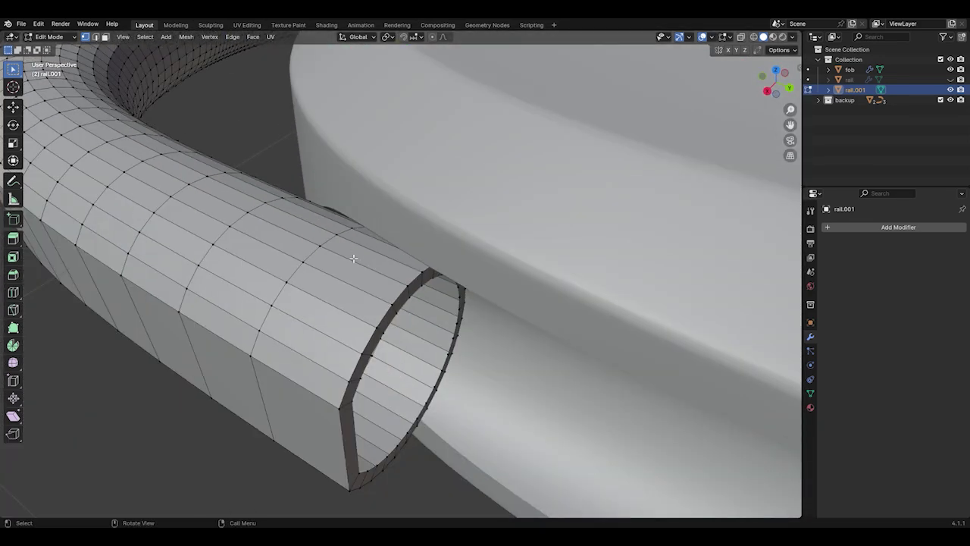
alt+click(408, 303)
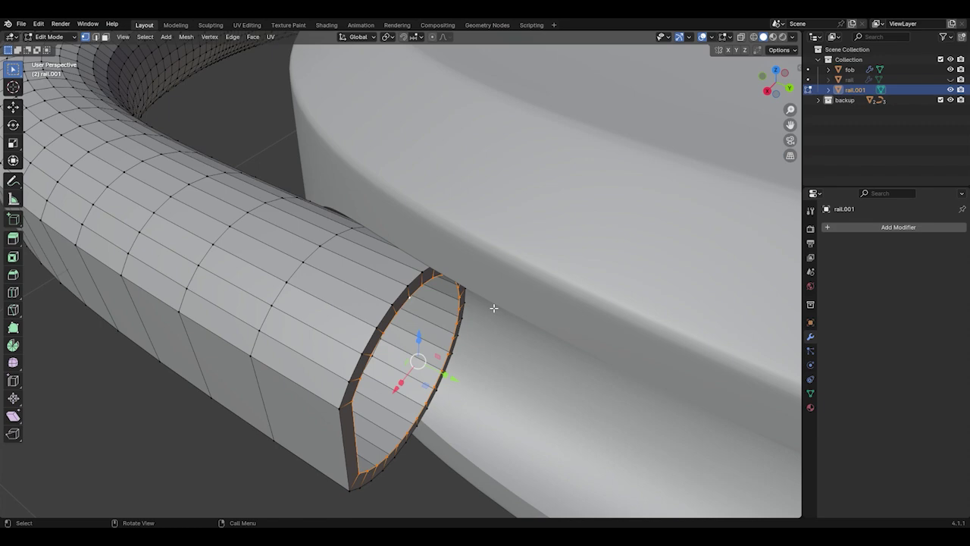
scroll(396, 390, down, 5)
scroll(408, 403, up, 5)
middle_drag(408, 403, 398, 351)
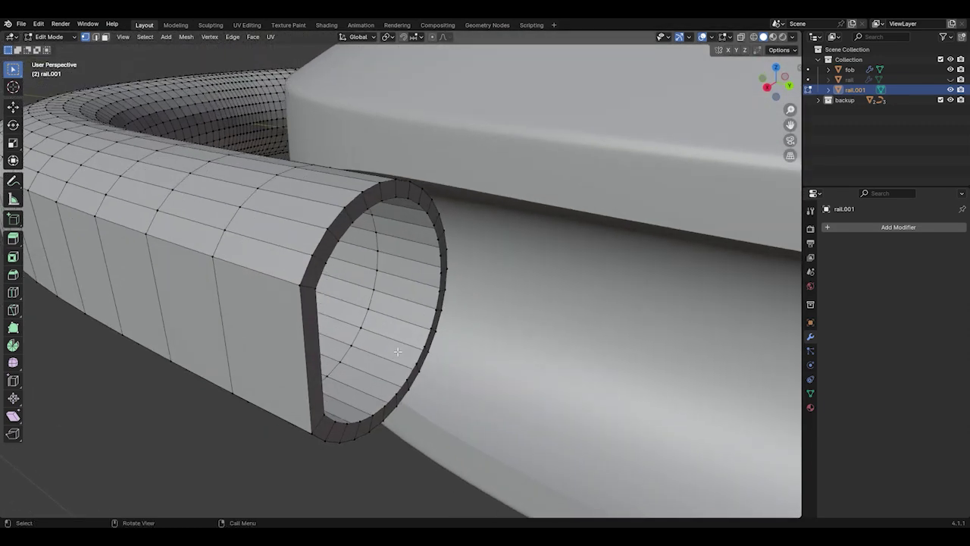
alt+click(387, 198)
key(f)
scroll(571, 259, down, 6)
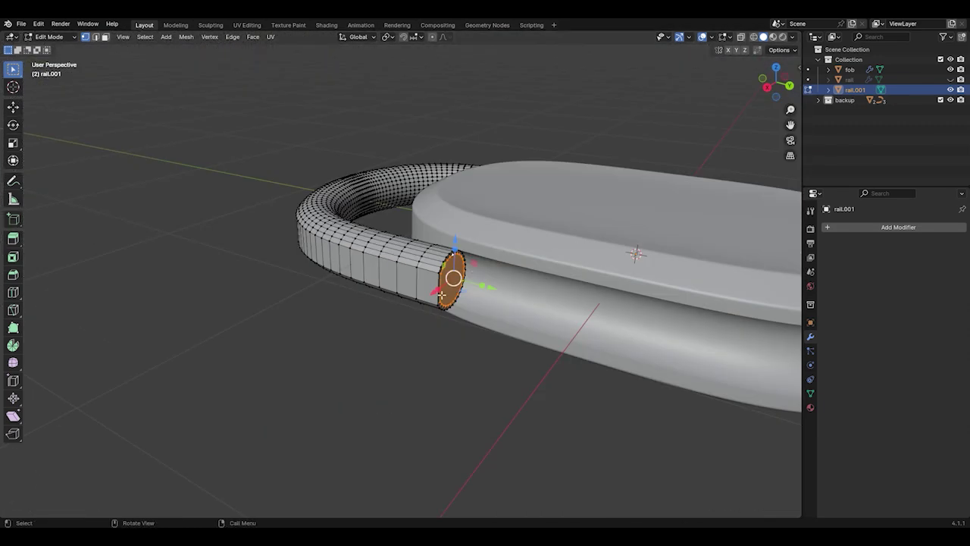
middle_drag(571, 258, 523, 272)
click(591, 383)
Add a Bevel modifier to the lower rail
scroll(531, 298, up, 5)
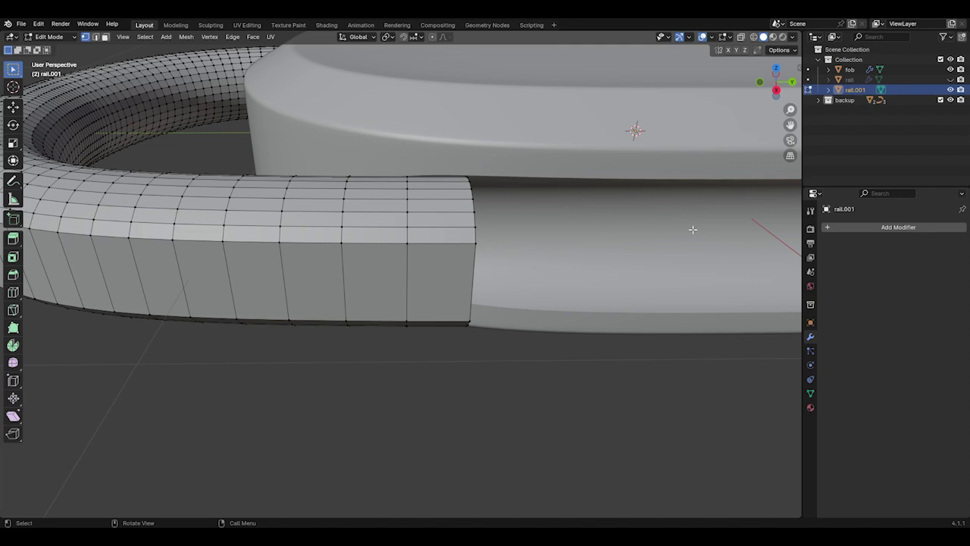
click(870, 229)
click(853, 229)
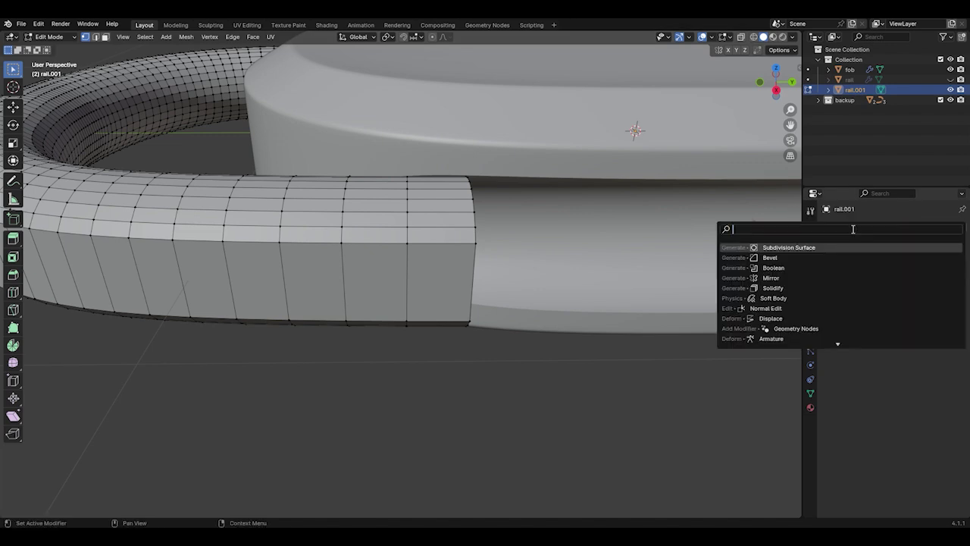
text(bevel)
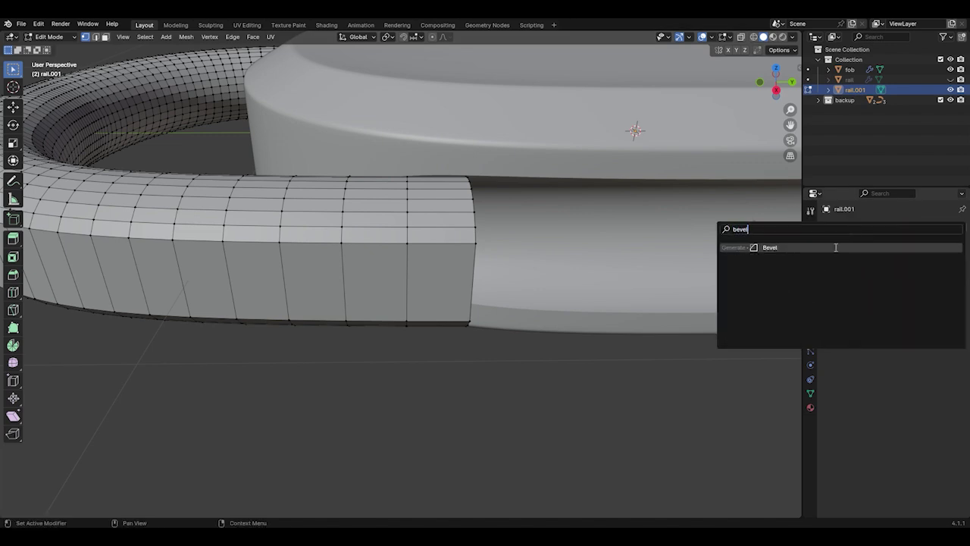
click(836, 248)
Set the lower rail's Bevel modifier to an amount of 0.005 m and 3 segments, and show the upper rail again
click(925, 284)
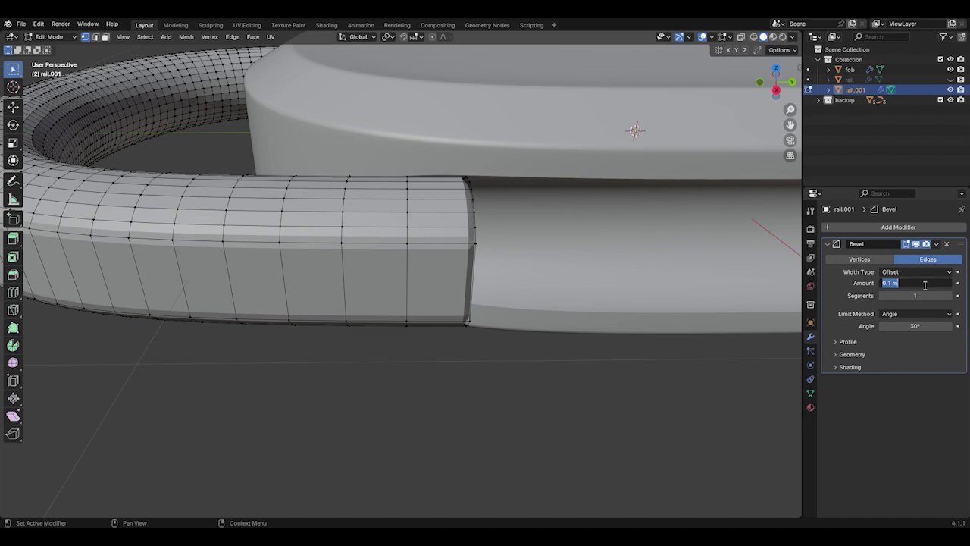
key(BackSpace)
text(.005)
key(Return)
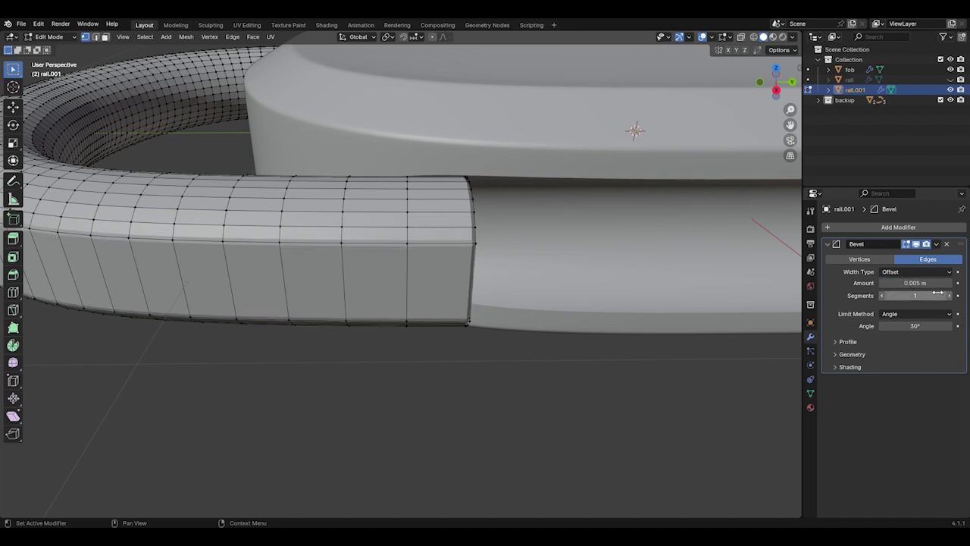
click(949, 296)
click(949, 296)
click(952, 80)
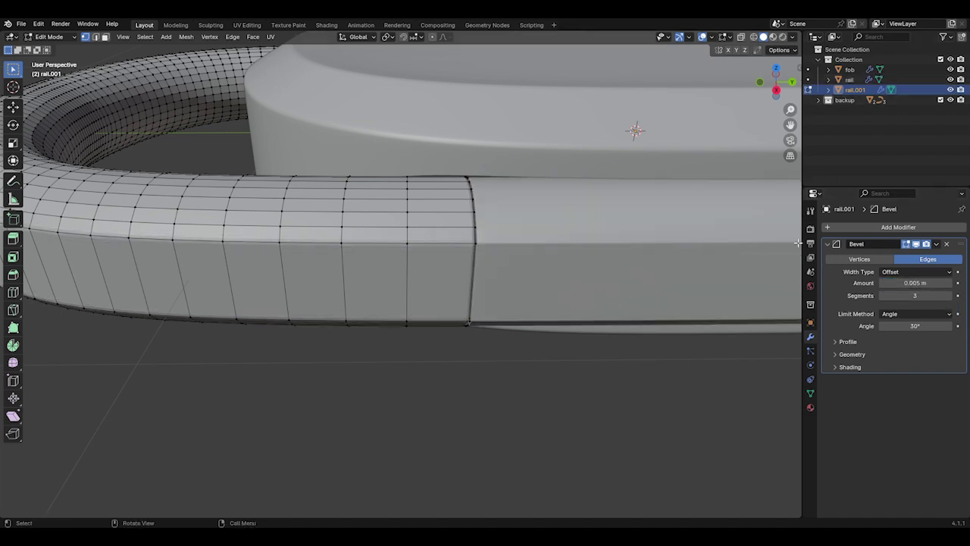
Add a Subdivision Surface modifier with 3 viewport levels to the lower rail and return to Object Mode
click(849, 228)
click(829, 229)
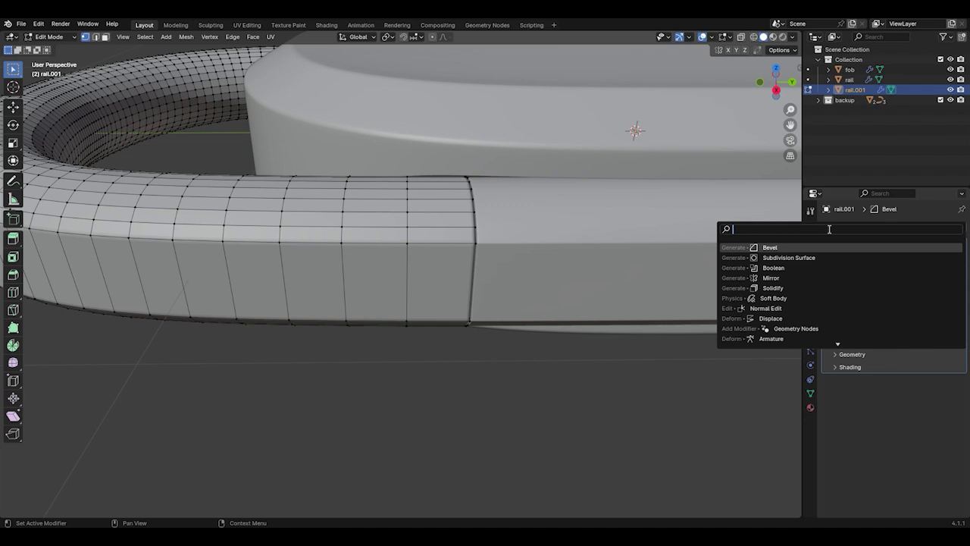
text(sub)
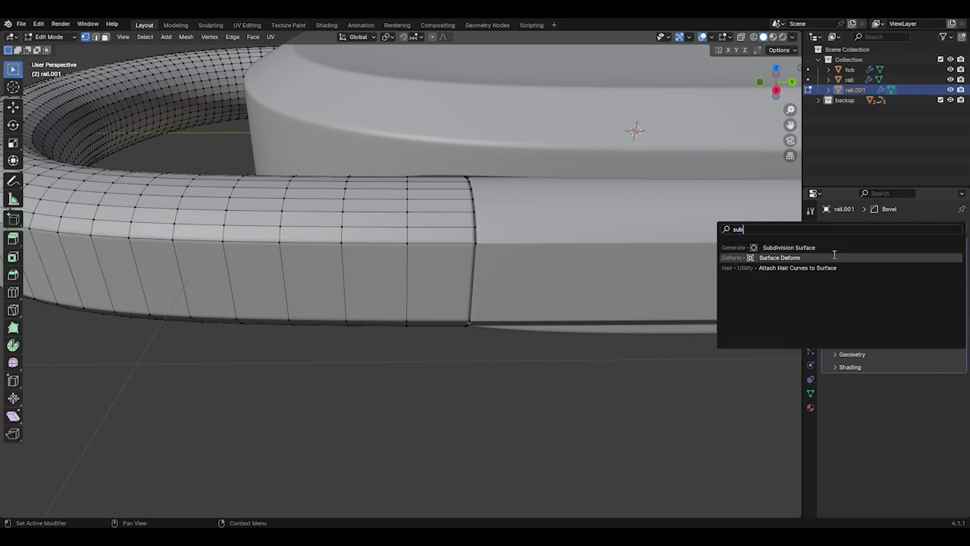
click(839, 247)
click(951, 410)
scroll(521, 278, up, 1)
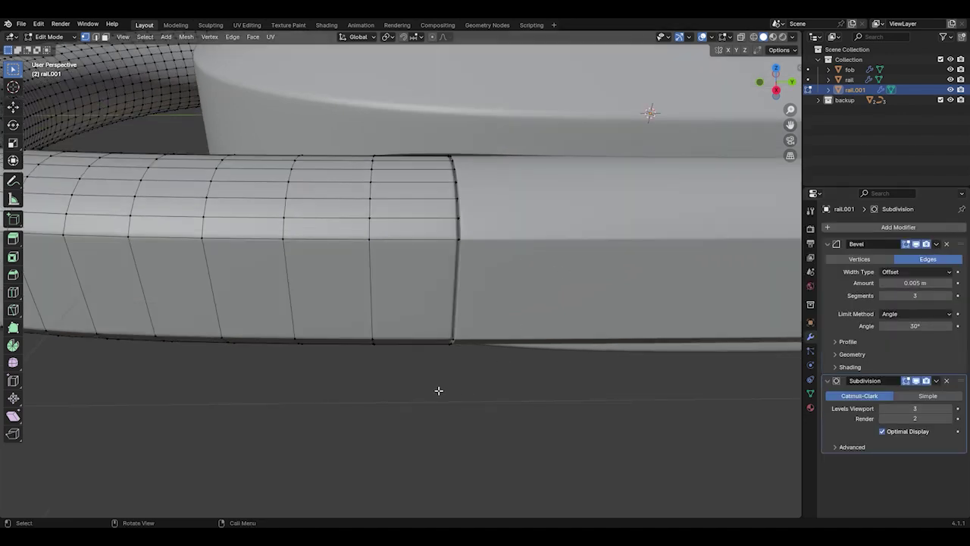
key(Tab)
click(439, 391)
Check the upper rail's Bevel settings and set the lower rail's Bevel amount to the matching 0.002 m
scroll(450, 270, up, 5)
click(546, 281)
click(827, 246)
click(447, 281)
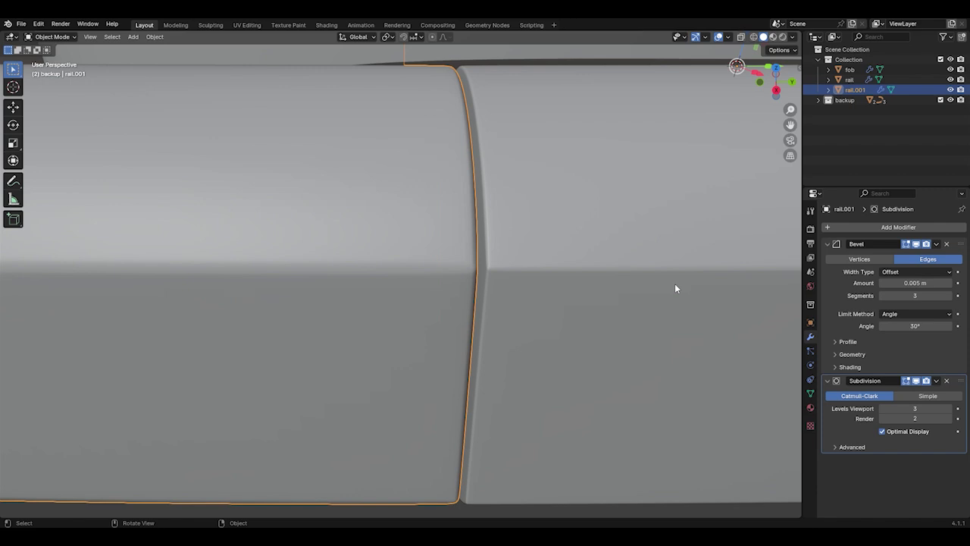
click(899, 283)
click(900, 283)
key(BackSpace)
text(2)
key(Return)
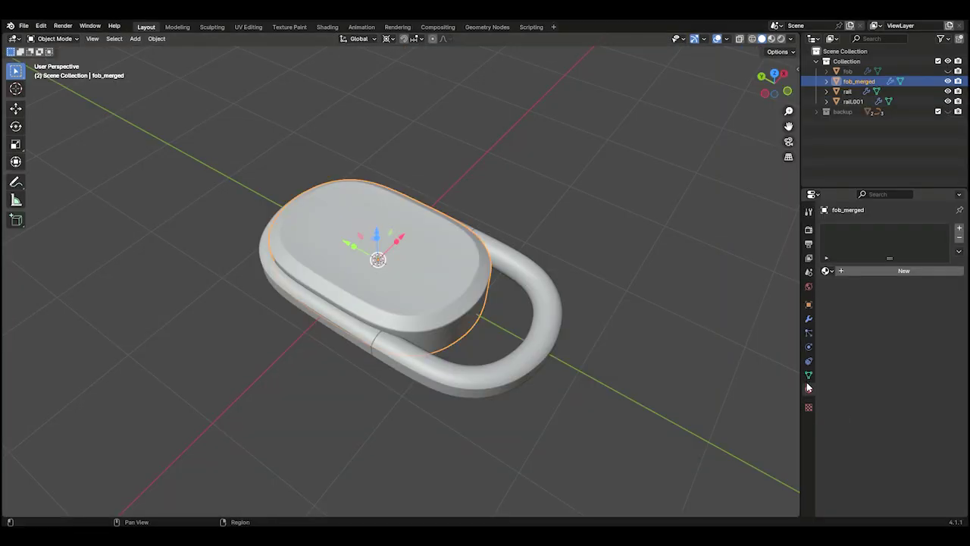
Apply the Mirror modifier on the fob_merged object
click(809, 318)
click(934, 244)
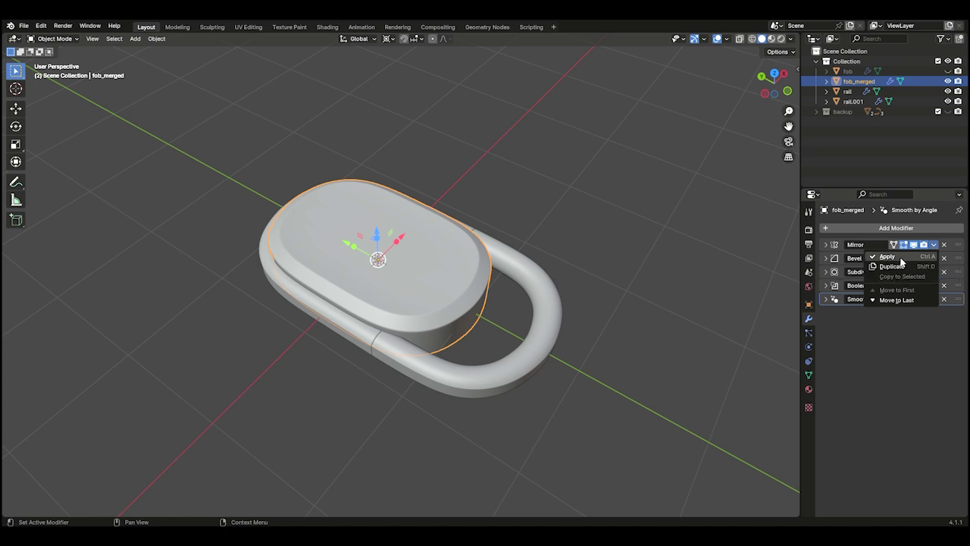
key(Return)
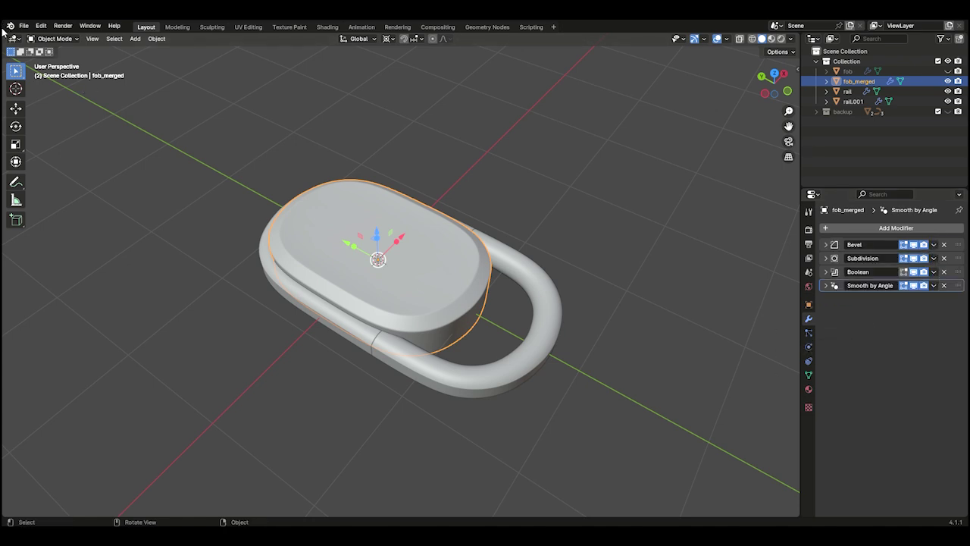
Split the 3D viewport into two side-by-side areas, make one a Shader Editor and hide its sidebar
drag(4, 30, 419, 123)
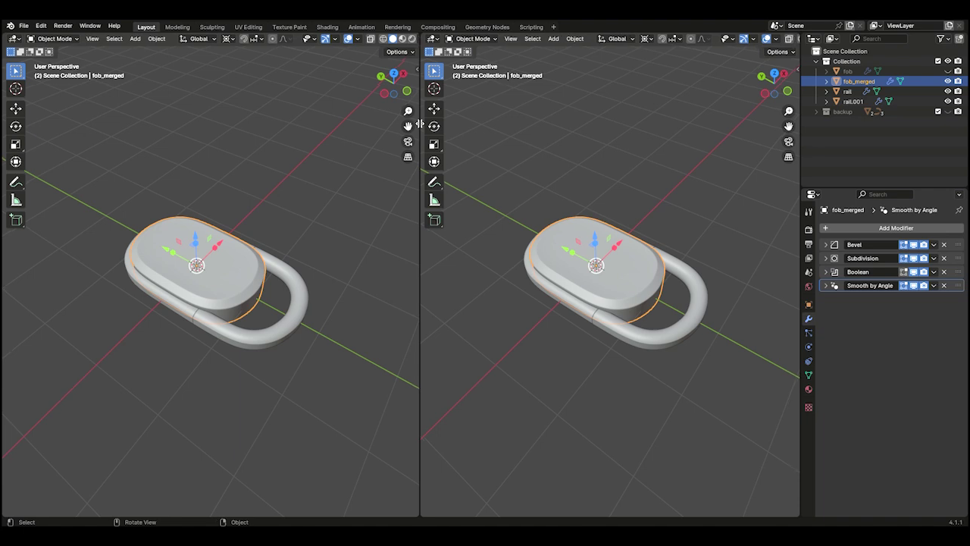
click(20, 40)
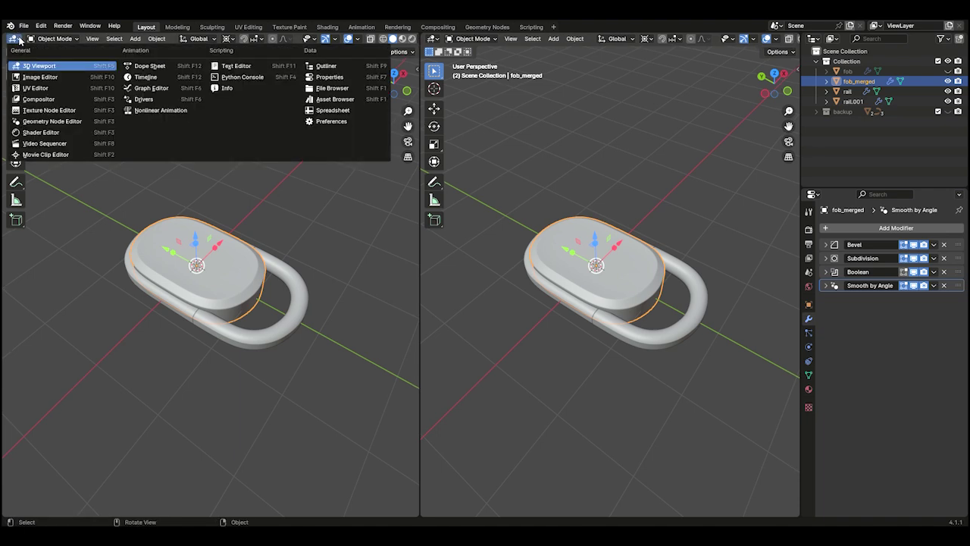
click(55, 135)
key(n)
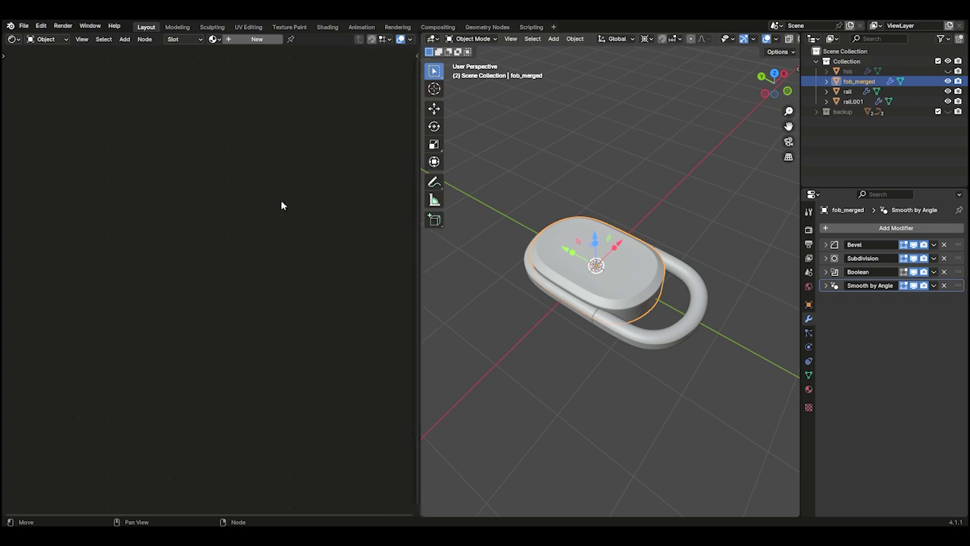
Switch the remaining 3D viewport to Material Preview shading
scroll(771, 38, down, 2)
click(771, 38)
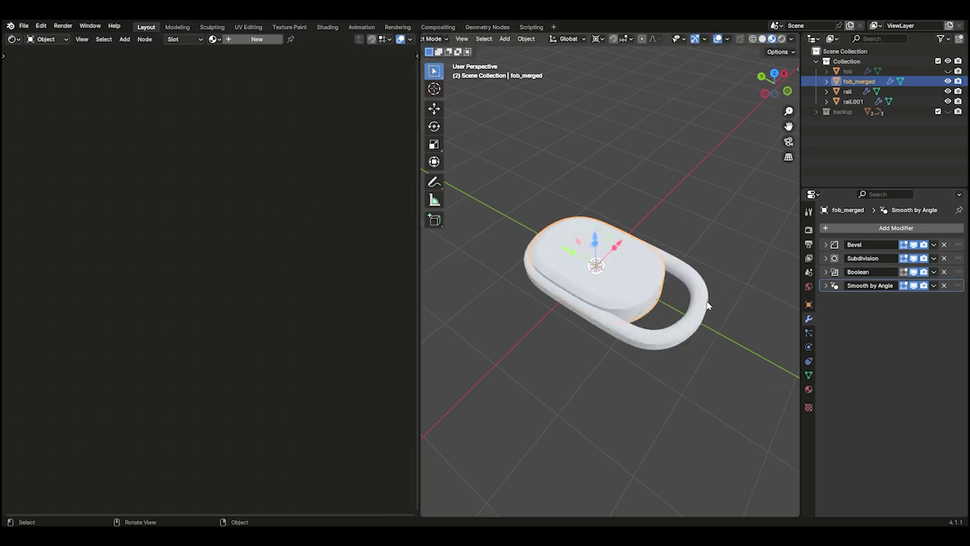
middle_drag(708, 305, 507, 197)
Create a new material on the fob_merged object and name it fob
click(809, 390)
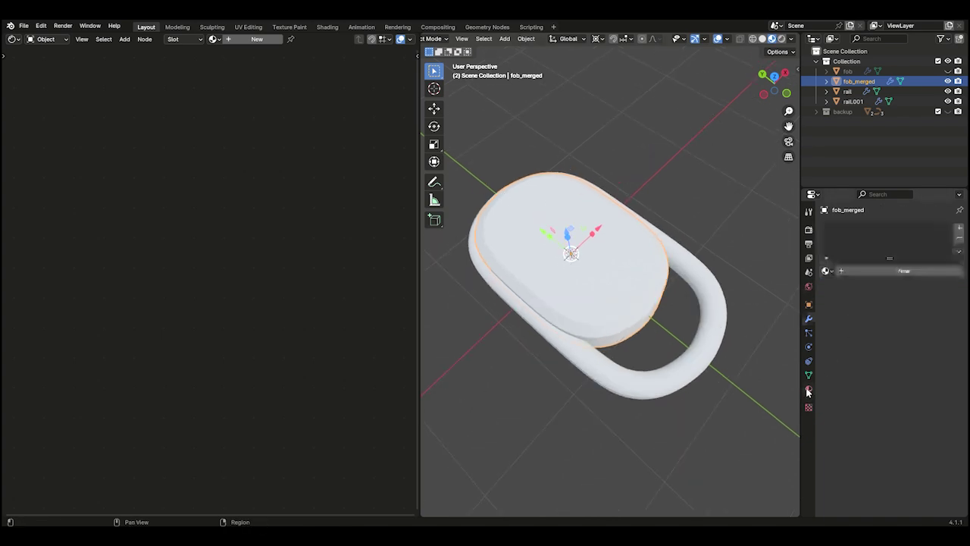
click(863, 271)
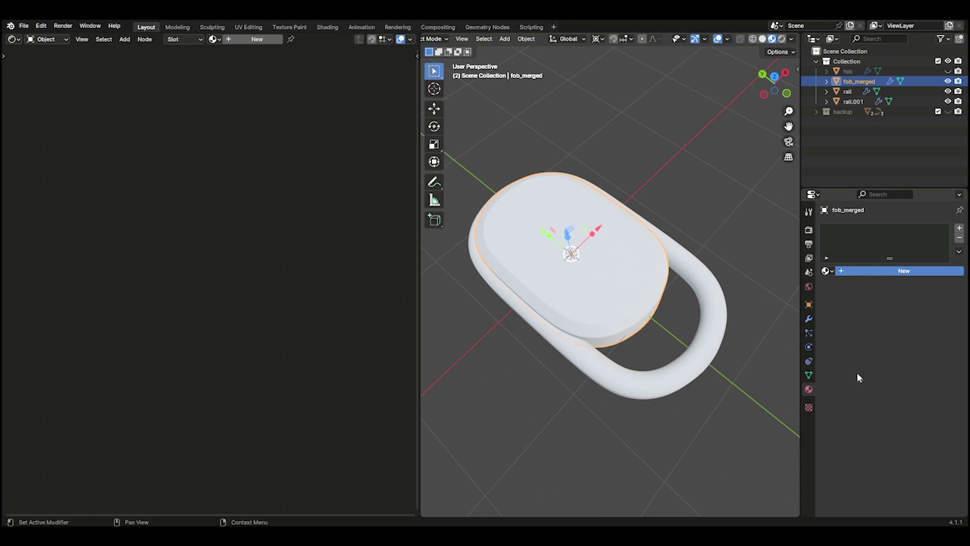
click(893, 271)
click(864, 271)
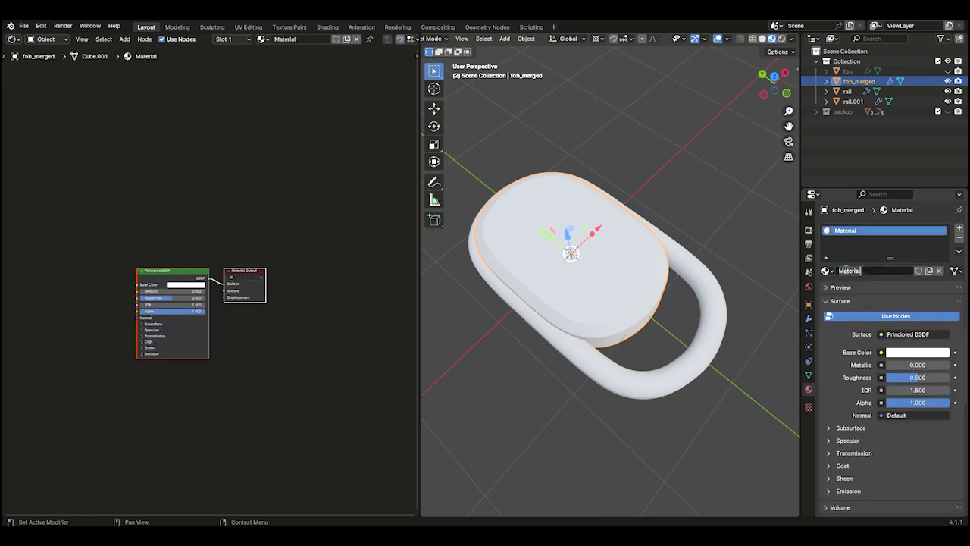
text(fob)
key(Return)
Set the fob material's base color to black and its roughness to about 0.8
click(908, 355)
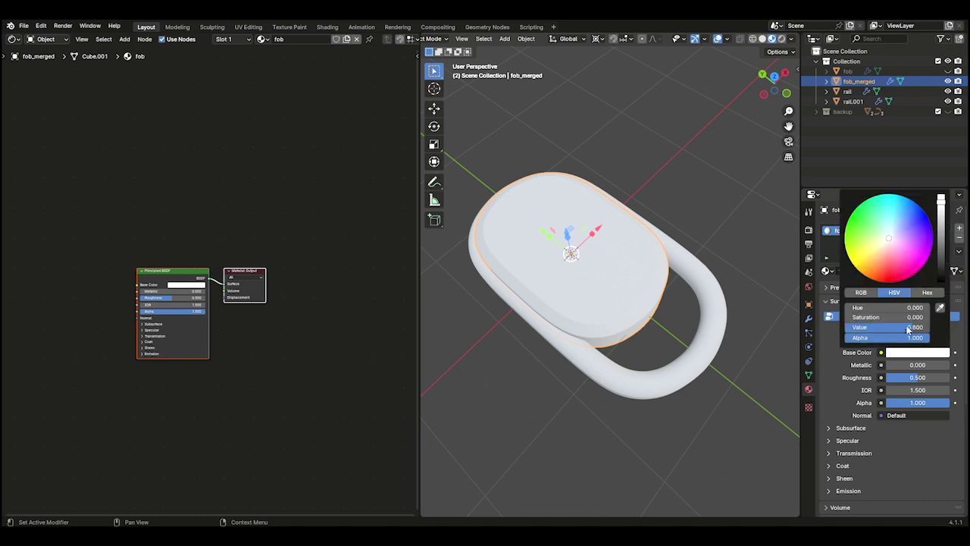
drag(944, 265, 945, 282)
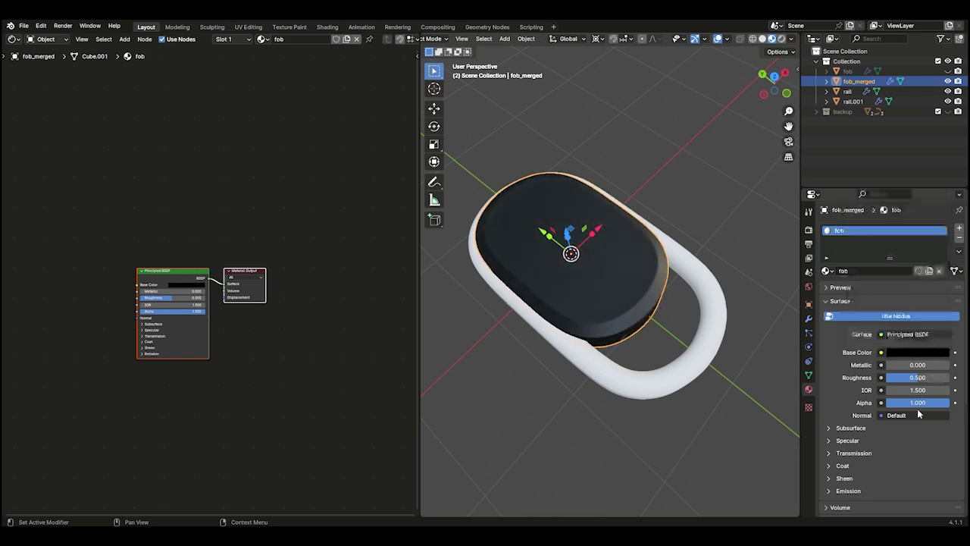
drag(919, 377, 933, 379)
scroll(177, 320, up, 2)
middle_drag(172, 316, 220, 320)
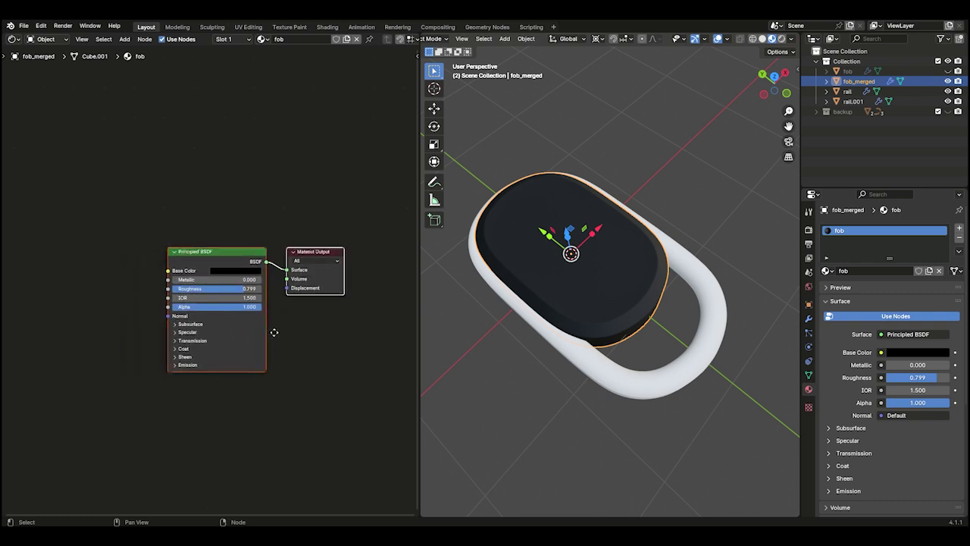
scroll(282, 323, up, 2)
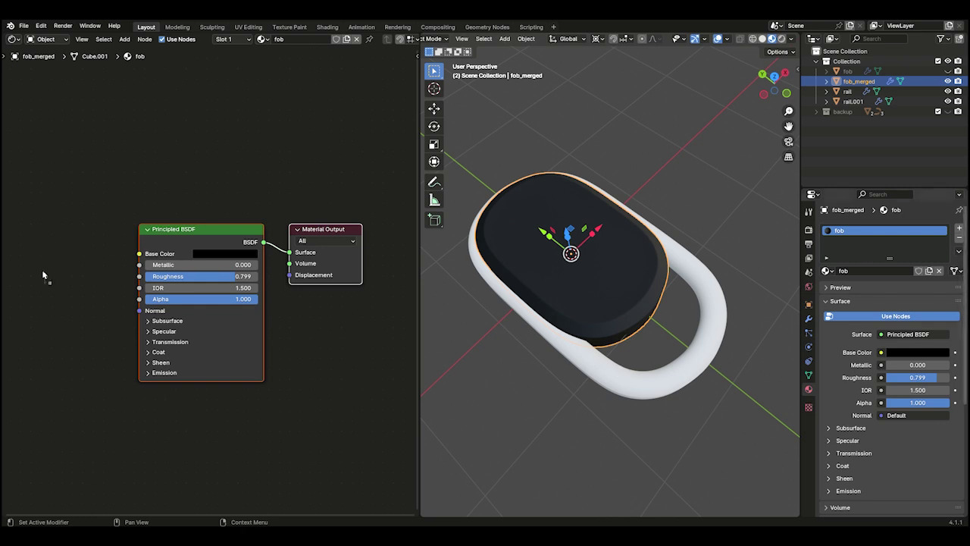
Add the Rivian_Logo_Mark.png image texture node to the fob material, placed ahead of the Principled BSDF with room between them
drag(44, 277, 43, 277)
scroll(116, 248, down, 6)
middle_drag(116, 248, 198, 235)
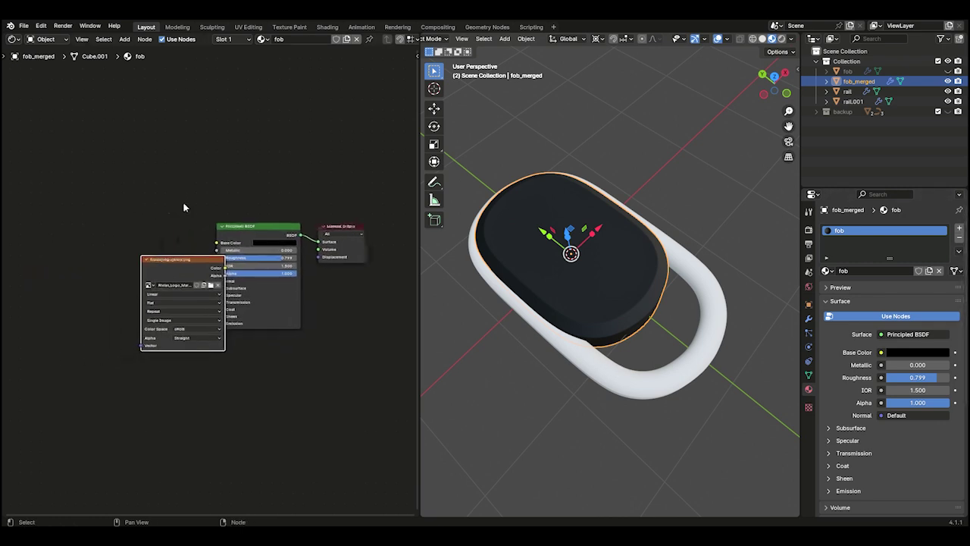
scroll(182, 200, up, 6)
drag(185, 281, 81, 233)
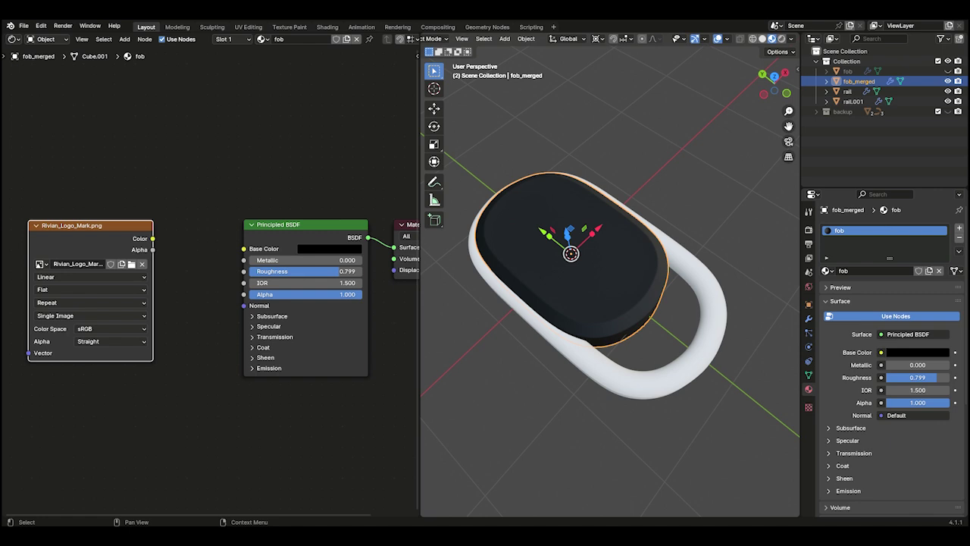
scroll(178, 367, down, 3)
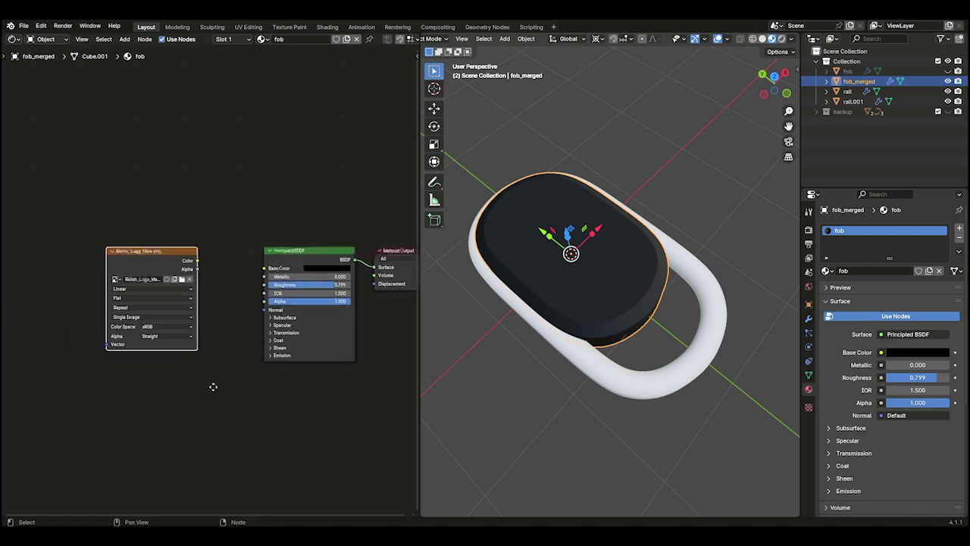
drag(173, 238, 67, 236)
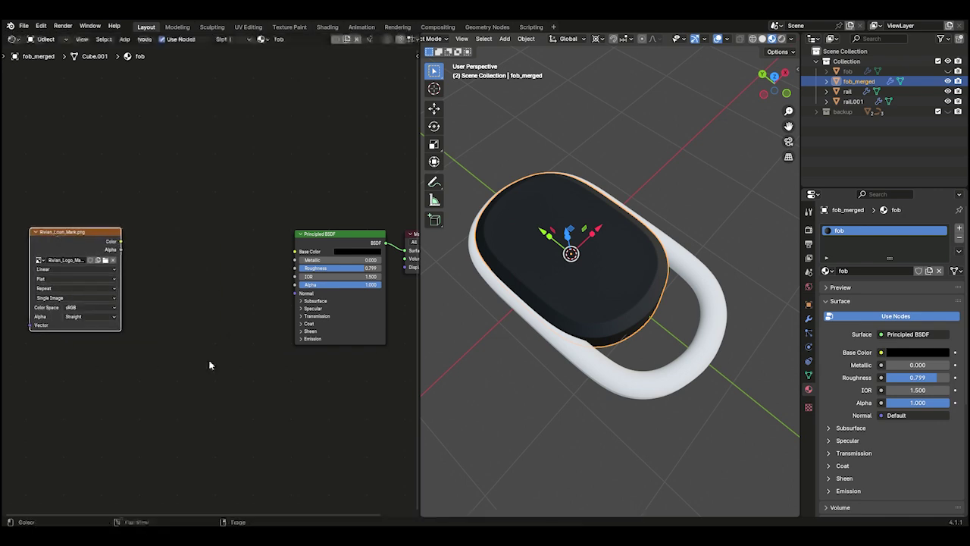
Add a Bump node, feeding the logo image's Color into its Height and its Normal output into the Principled BSDF's Normal
key(shift+a)
click(231, 378)
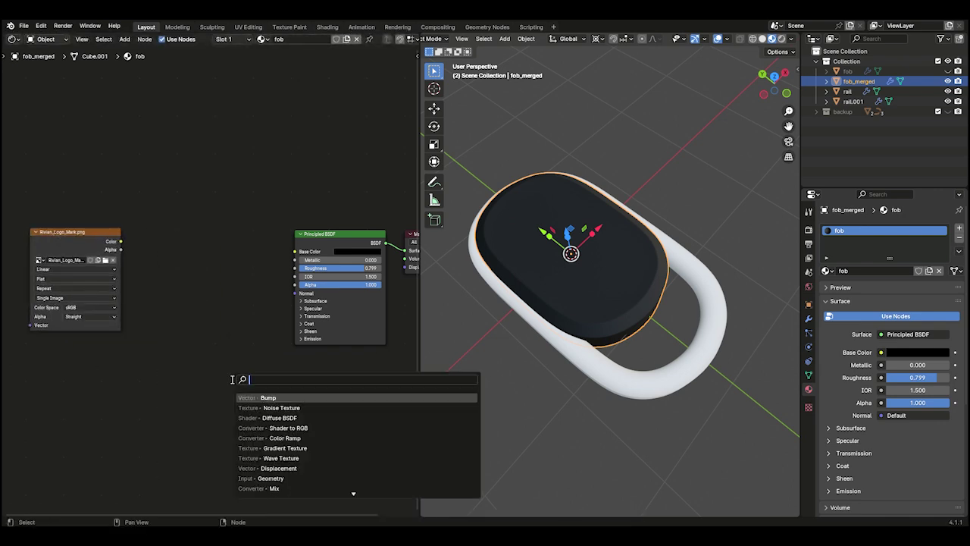
click(257, 398)
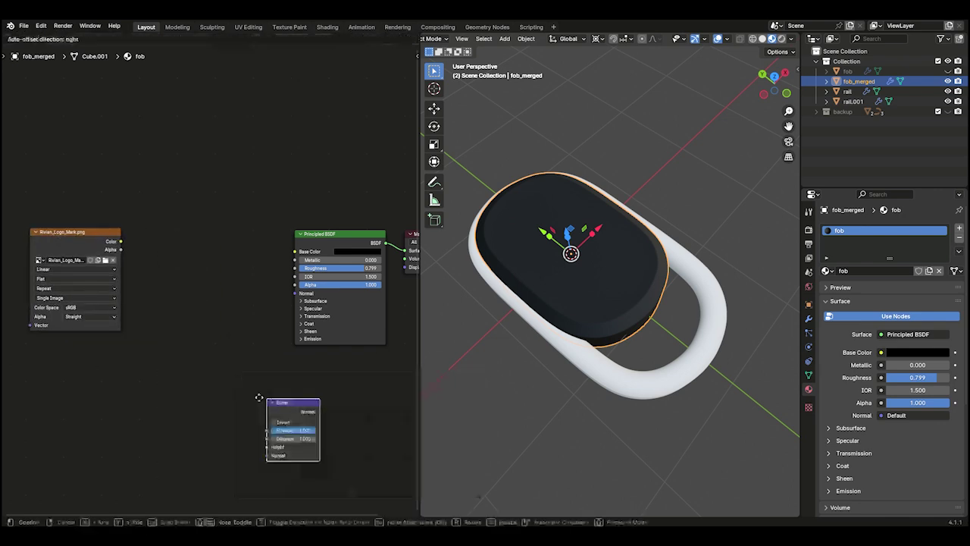
click(191, 274)
scroll(129, 261, up, 2)
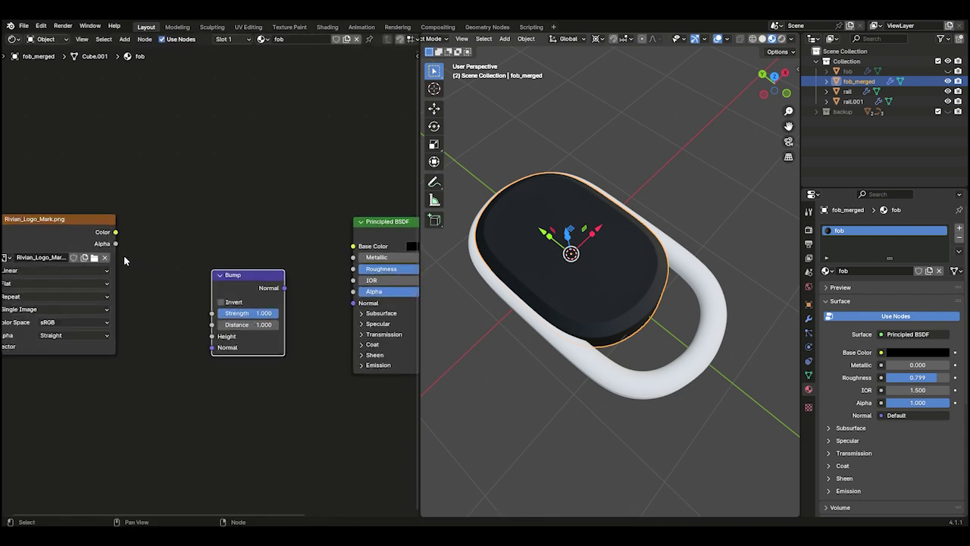
drag(113, 233, 212, 336)
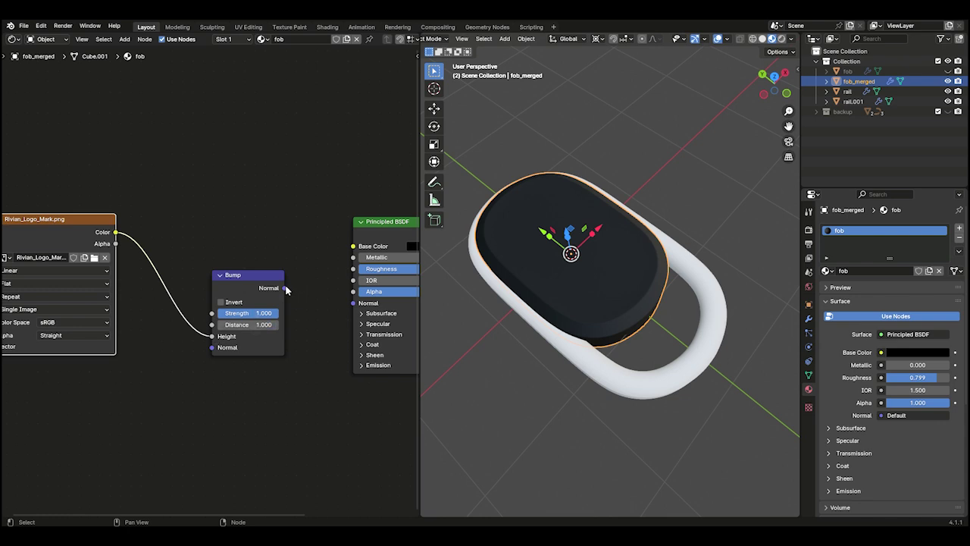
drag(285, 288, 353, 303)
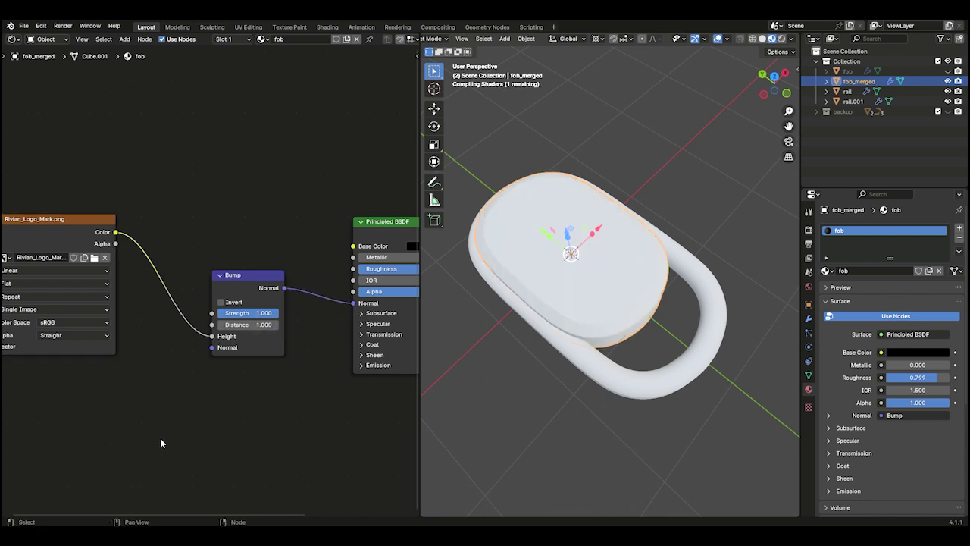
Set the logo image texture's color space to Non-Color and its extension to Clip
middle_drag(159, 442, 266, 425)
scroll(238, 278, up, 2)
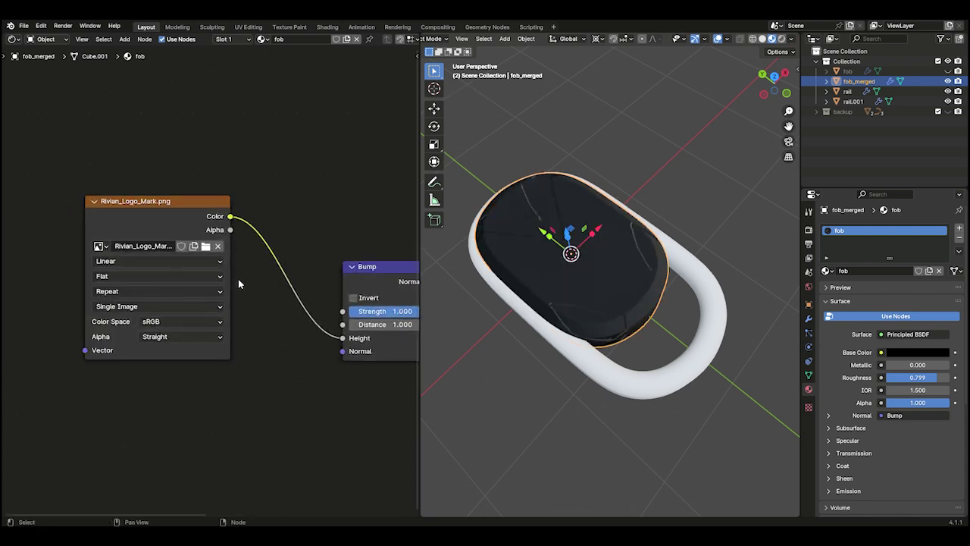
middle_drag(221, 317, 257, 302)
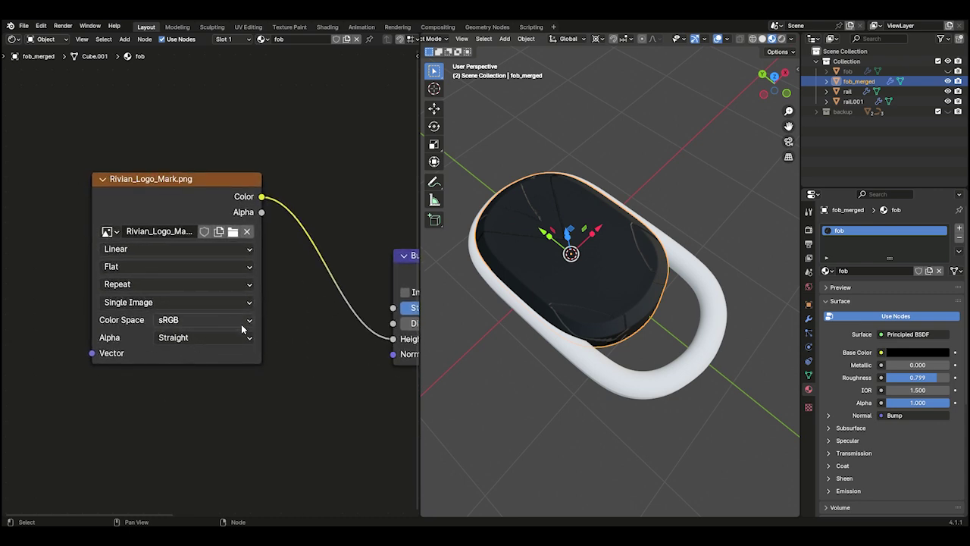
click(244, 322)
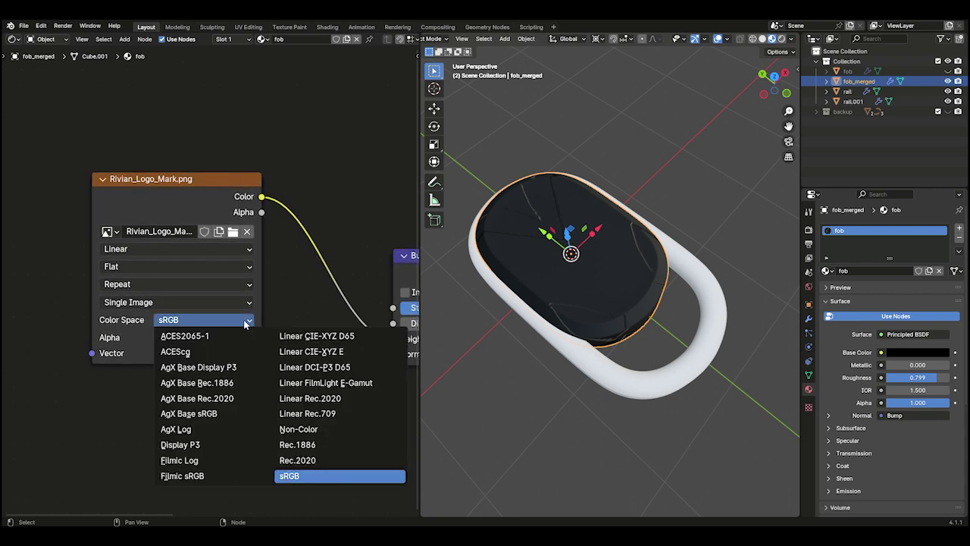
click(326, 431)
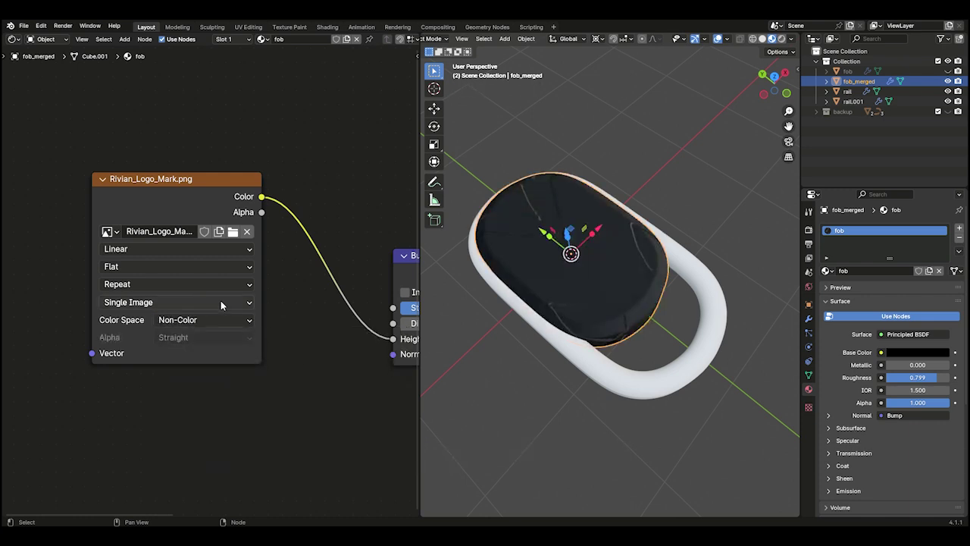
click(240, 286)
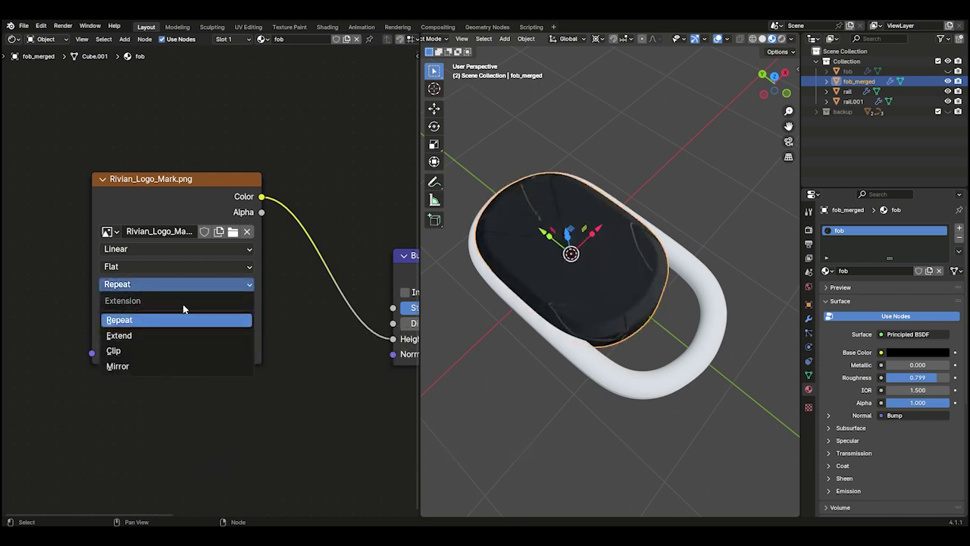
click(125, 352)
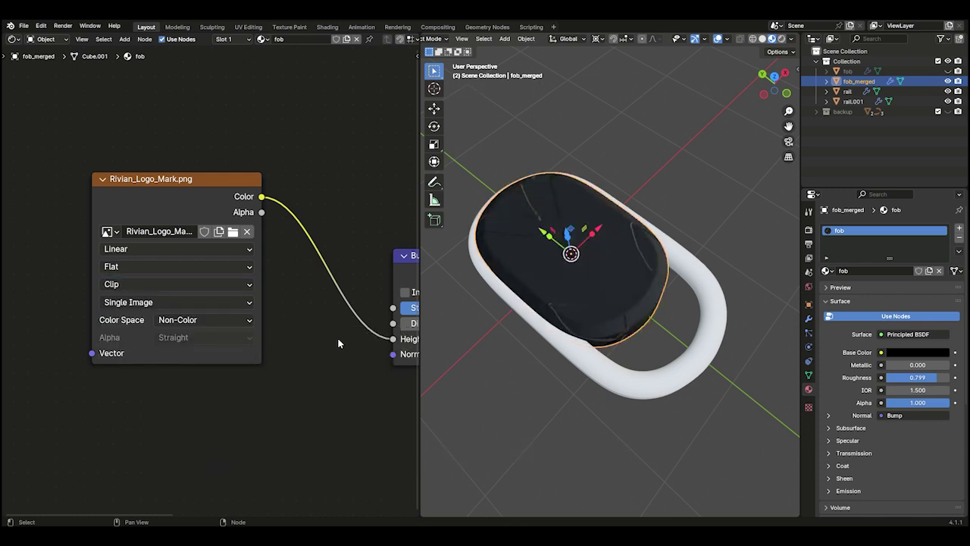
Add linked Texture Coordinate and Mapping nodes to the logo image texture's Vector input
scroll(320, 338, down, 2)
click(189, 211)
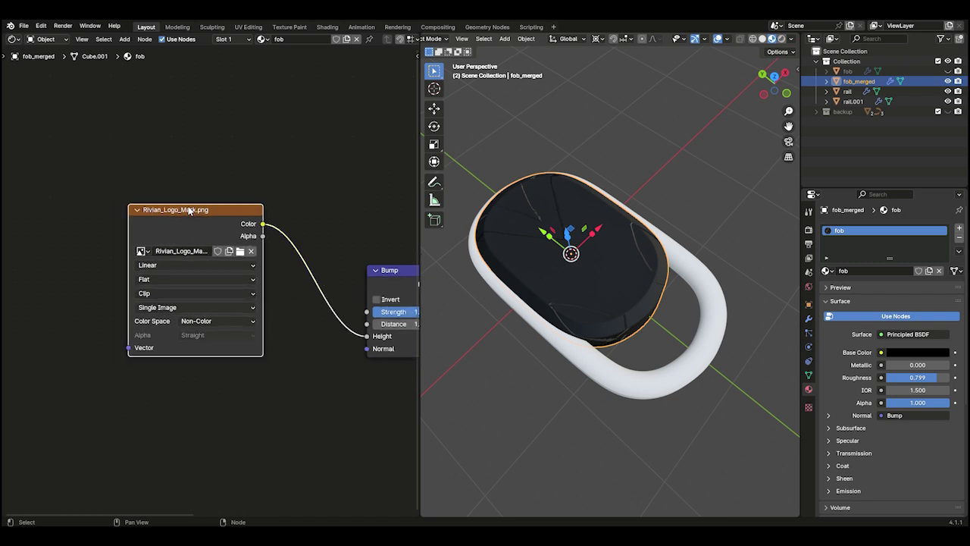
key(ctrl)
key(ctrl+t)
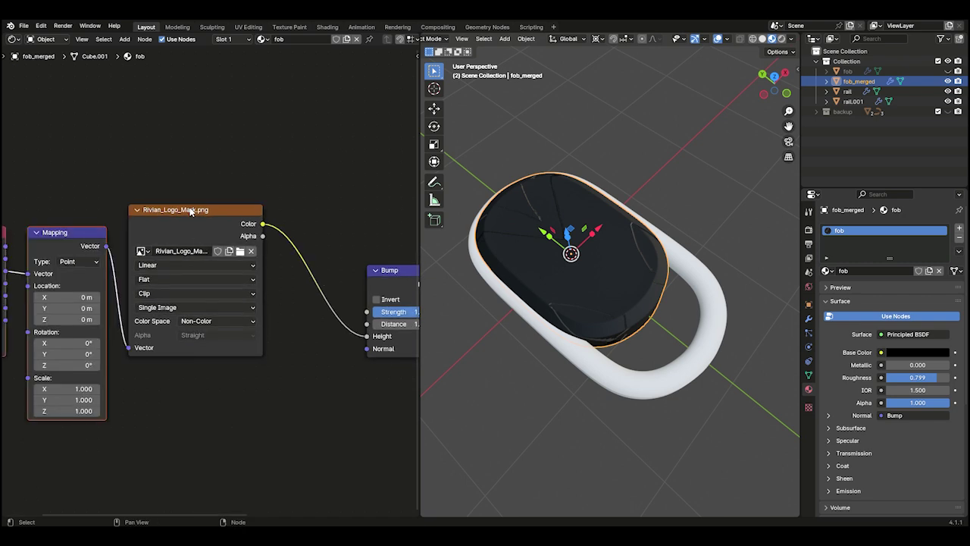
scroll(242, 187, down, 2)
middle_drag(201, 151, 253, 190)
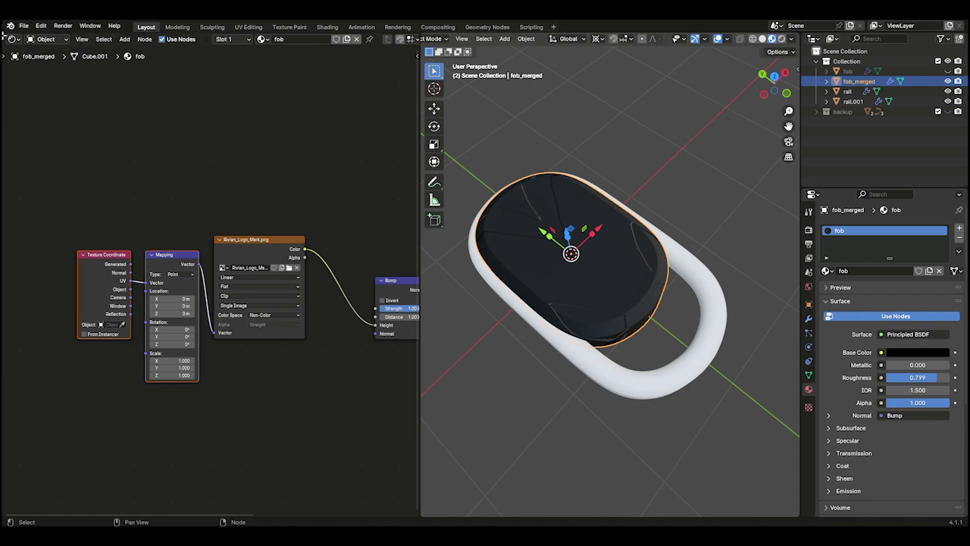
Split the Shader Editor into two stacked areas and make the upper one a UV Editor
drag(4, 35, 75, 310)
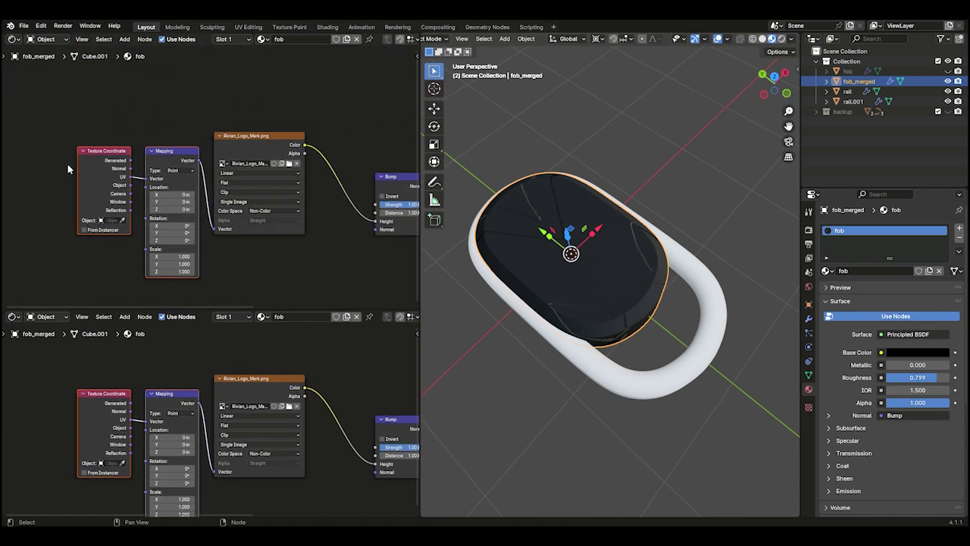
click(12, 38)
click(38, 86)
scroll(170, 178, up, 3)
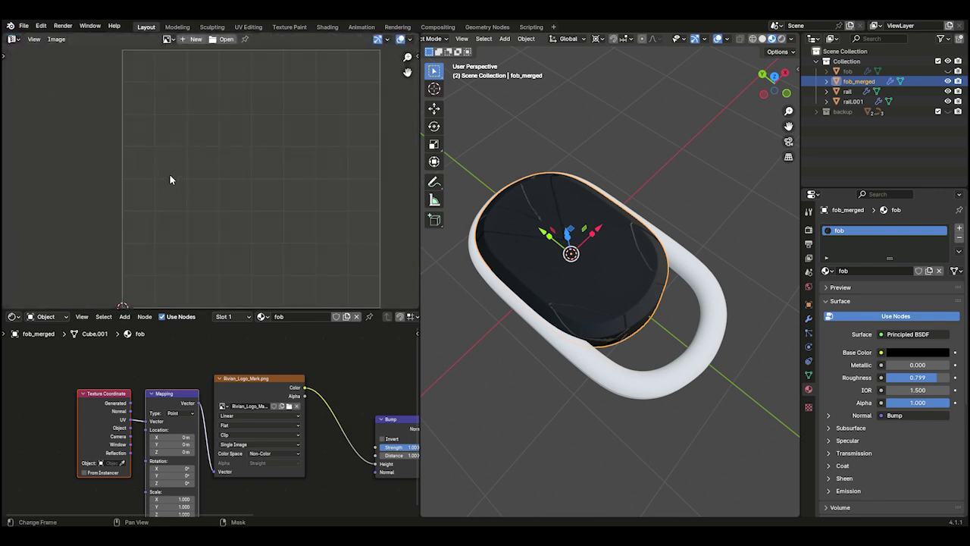
Enter Edit Mode on fob_merged and select the entire mesh and all of its UVs
key(Tab)
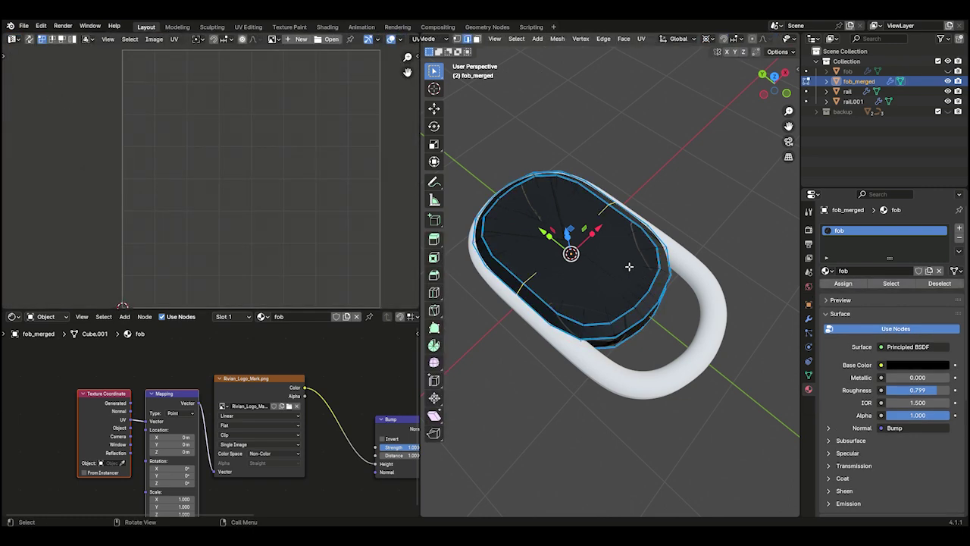
key(a)
scroll(255, 196, down, 10)
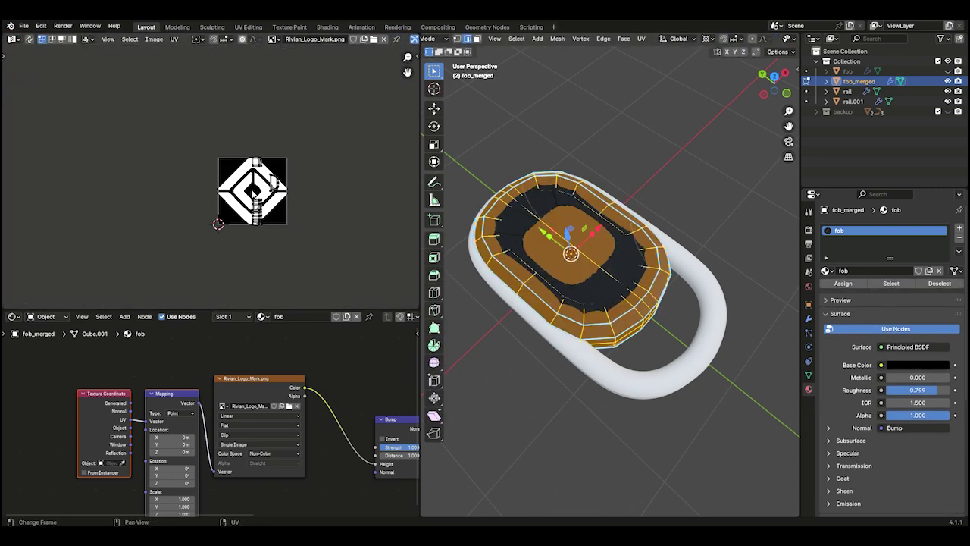
scroll(261, 191, up, 2)
scroll(259, 237, up, 1)
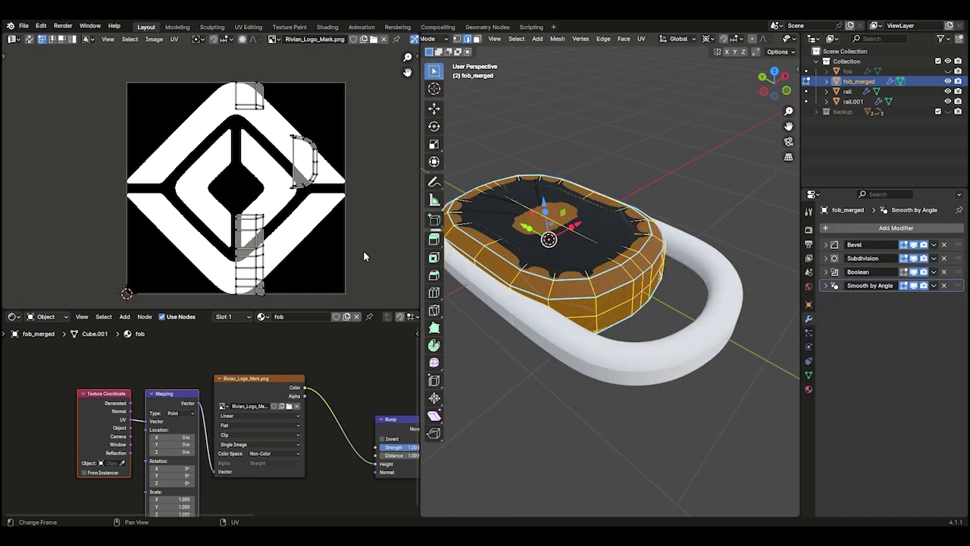
key(a)
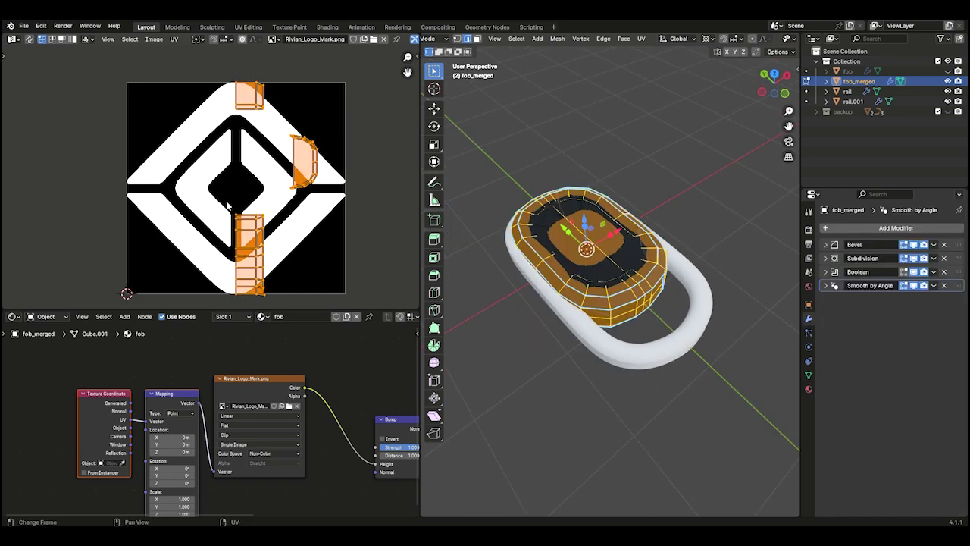
Unwrap the selected fob_merged UVs with Smart UV Project using the default settings
scroll(226, 188, up, 1)
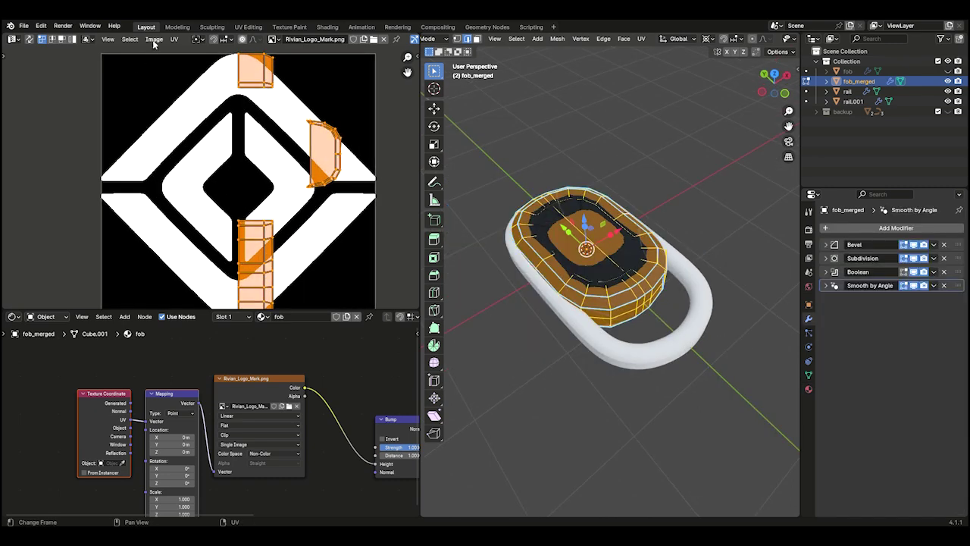
click(173, 38)
mouse_move(208, 138)
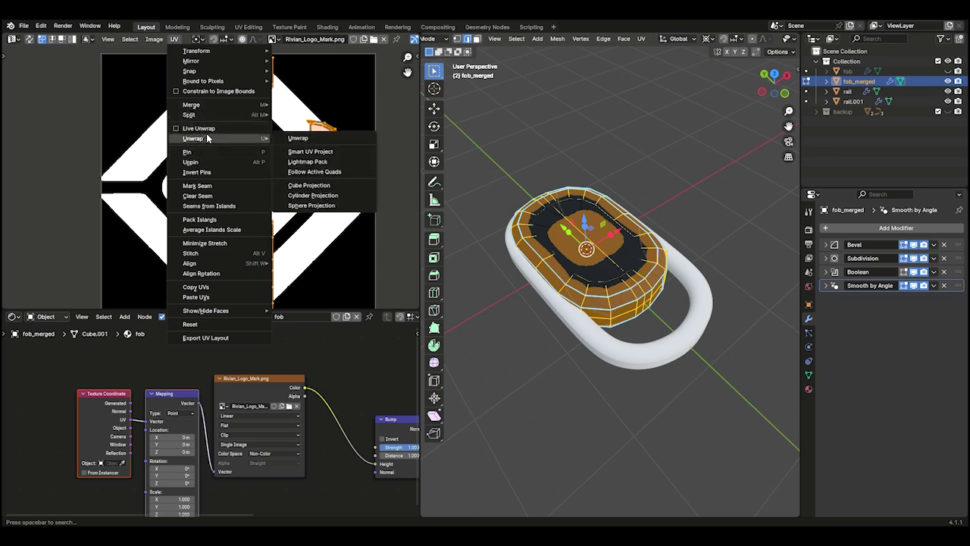
click(304, 151)
click(316, 241)
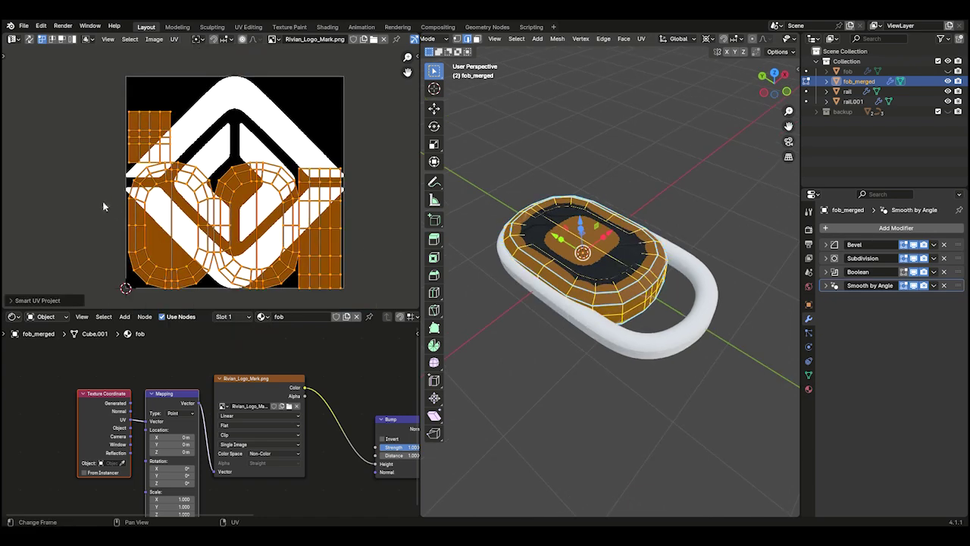
scroll(103, 206, down, 2)
scroll(203, 229, up, 1)
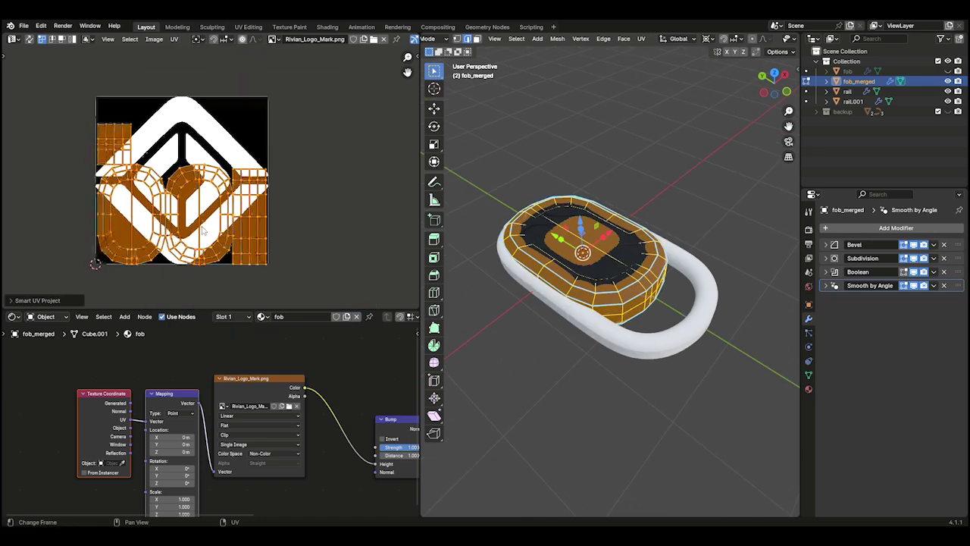
Scale all UV islands up about 3.3 times and move them so the logo sits centered on one large rounded island
key(s)
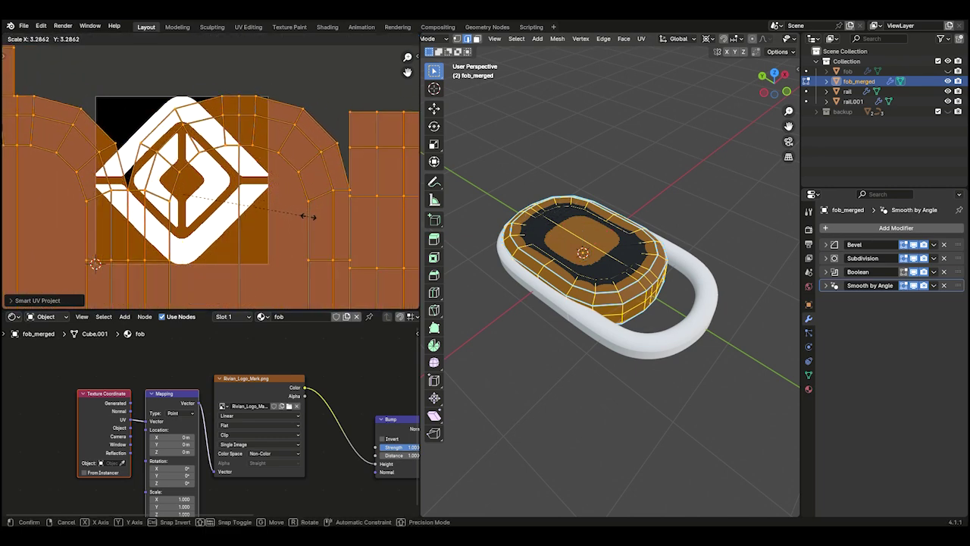
click(311, 216)
scroll(294, 211, down, 5)
scroll(303, 232, up, 1)
key(g)
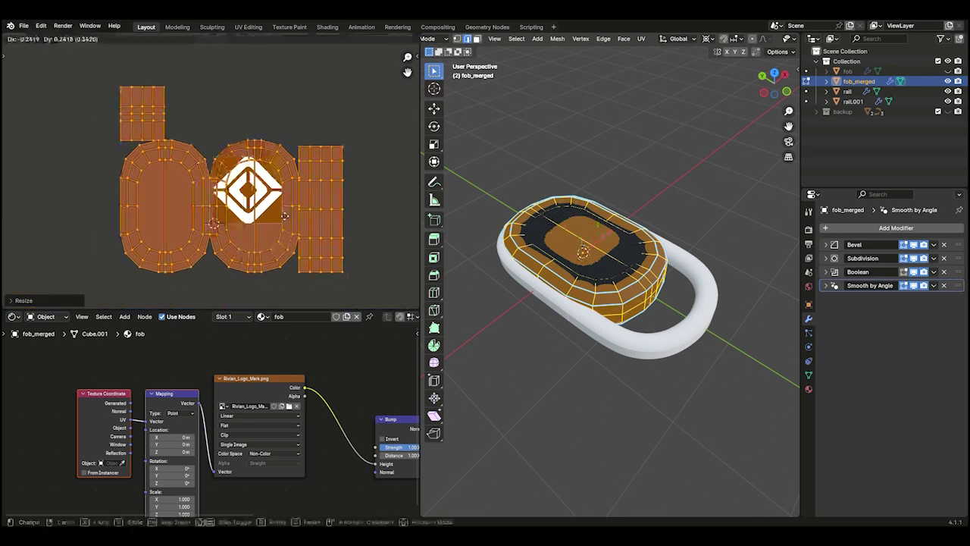
click(365, 206)
scroll(356, 205, up, 5)
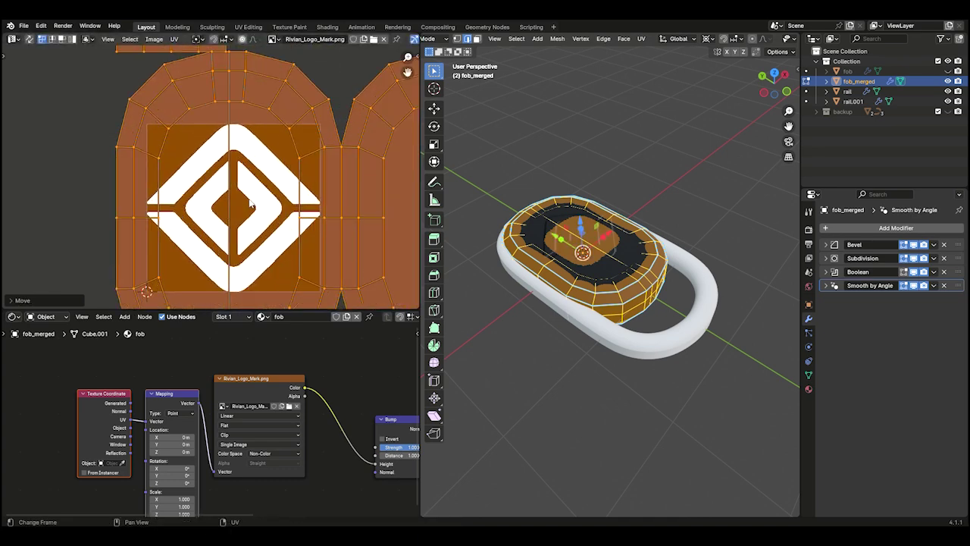
key(g)
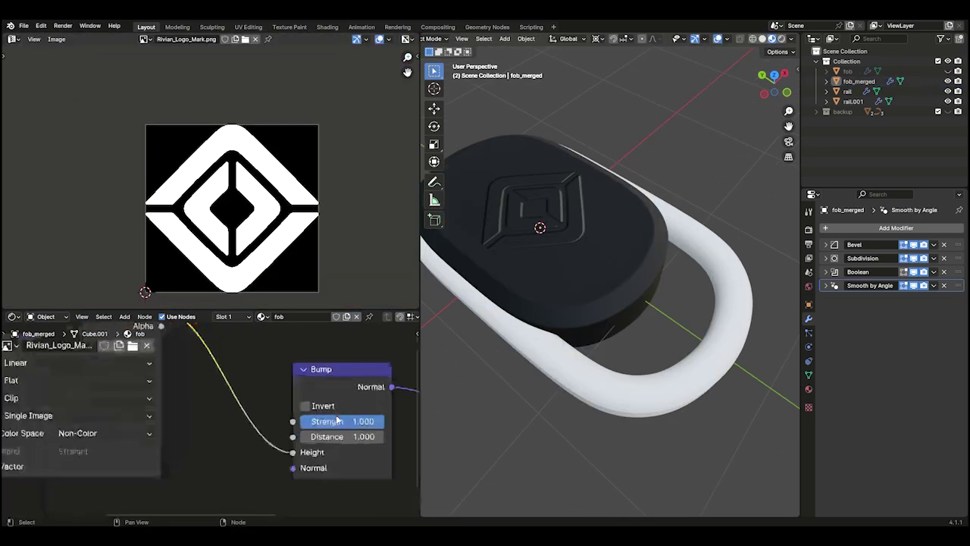
Lower the Bump node's strength to soften the logo relief on the fob
scroll(339, 418, up, 2)
drag(341, 420, 311, 421)
middle_drag(510, 312, 557, 299)
Create a new material on the rail.001 object
click(717, 288)
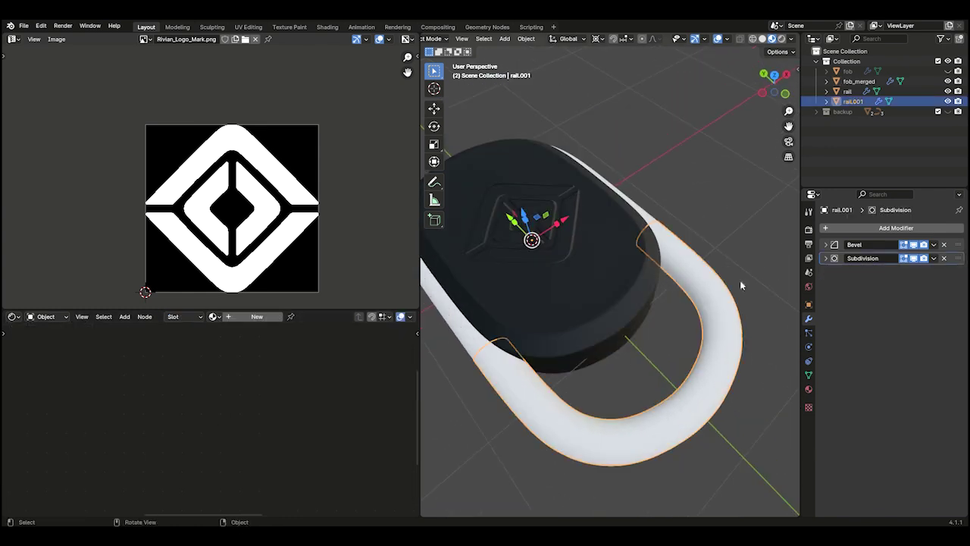
click(808, 390)
click(884, 270)
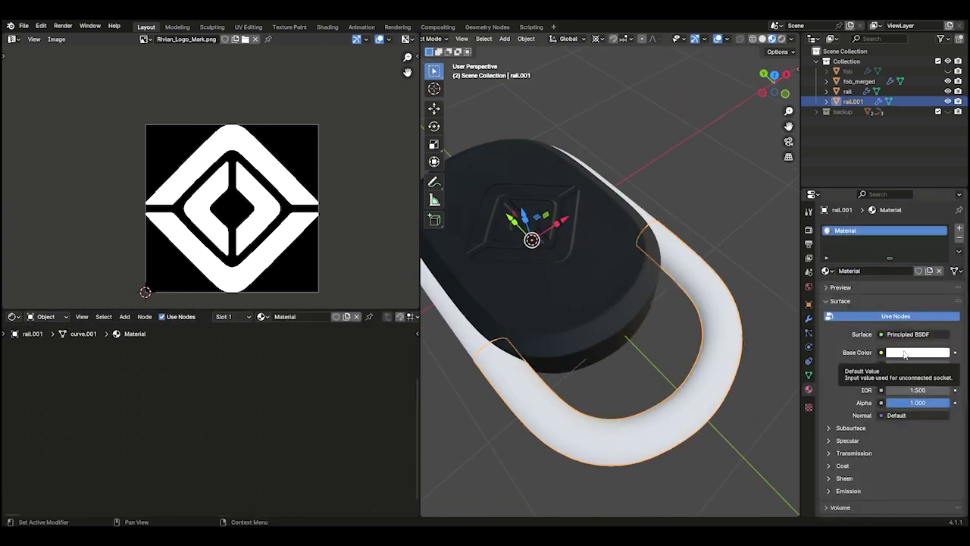
Join the UV Editor and Shader Editor areas back into one full-height Shader Editor
right_click(318, 310)
click(317, 307)
click(259, 277)
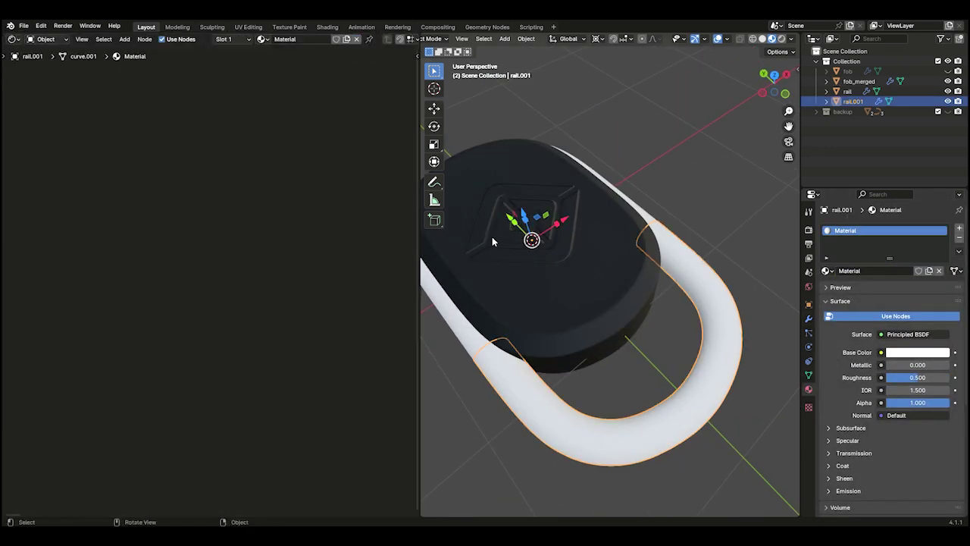
Give the rail.001 material a metallic value of 1.0, an orange base color and a roughness of 0.398
key(Home)
drag(902, 365, 950, 365)
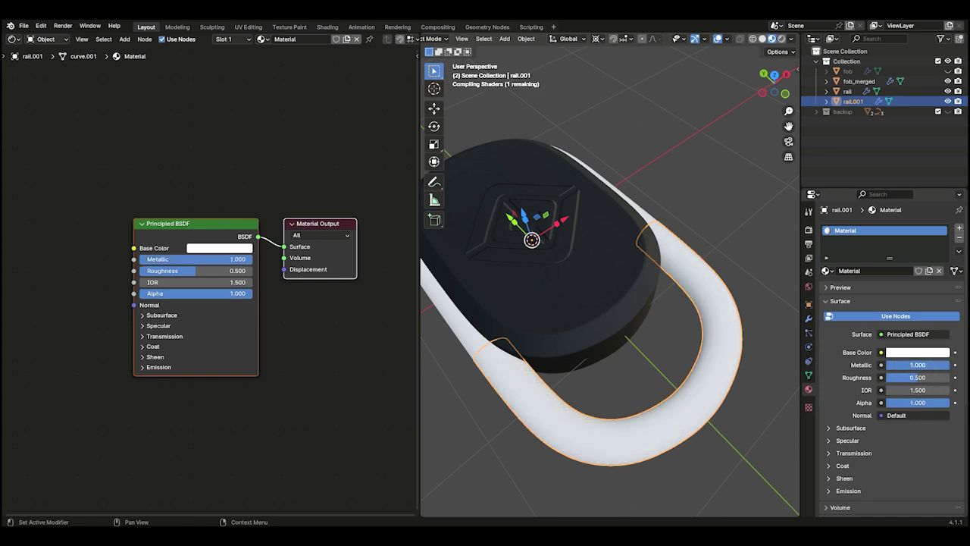
click(914, 353)
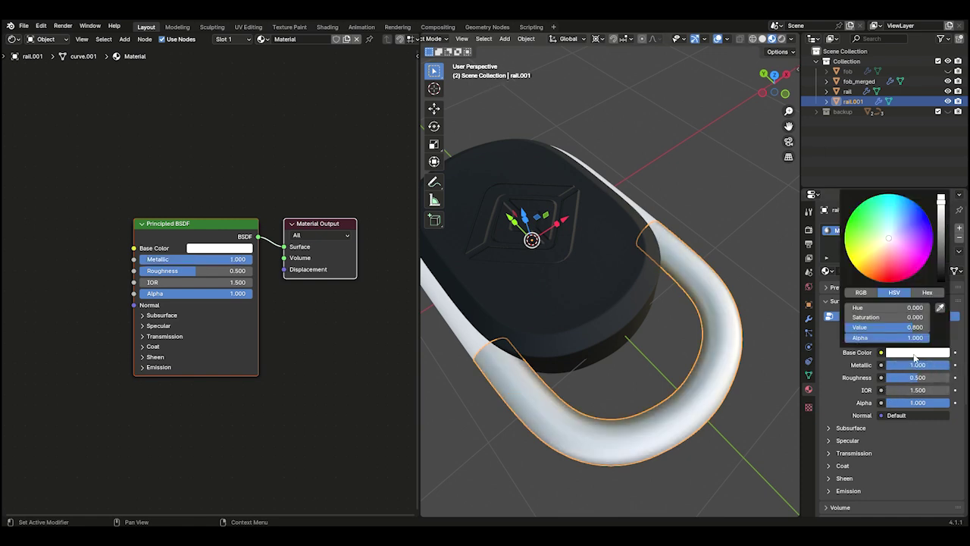
drag(891, 251, 873, 273)
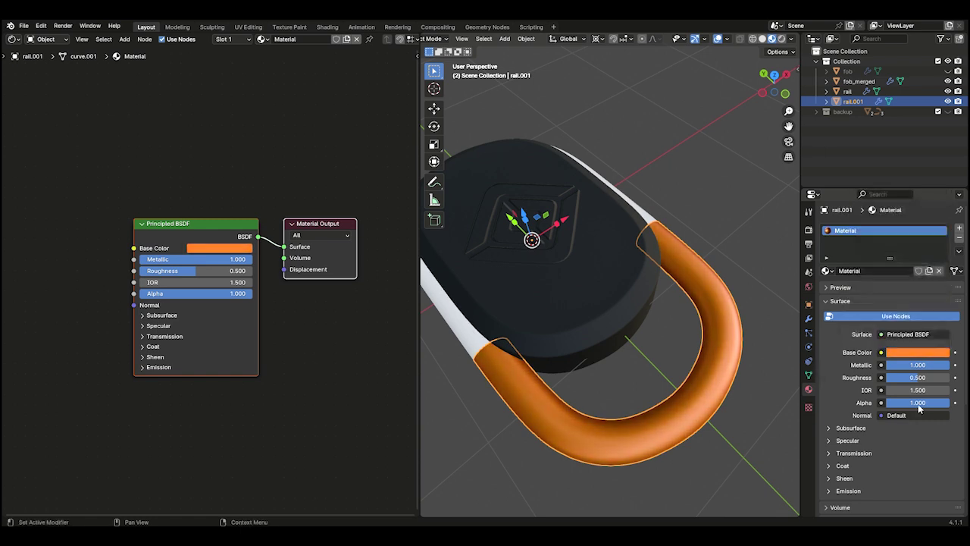
drag(918, 378, 912, 378)
middle_drag(580, 383, 617, 355)
scroll(617, 356, down, 2)
middle_drag(693, 303, 699, 325)
Add a Bump node in front of the Principled BSDF in the rail.001 material
middle_drag(59, 316, 137, 316)
scroll(138, 316, up, 2)
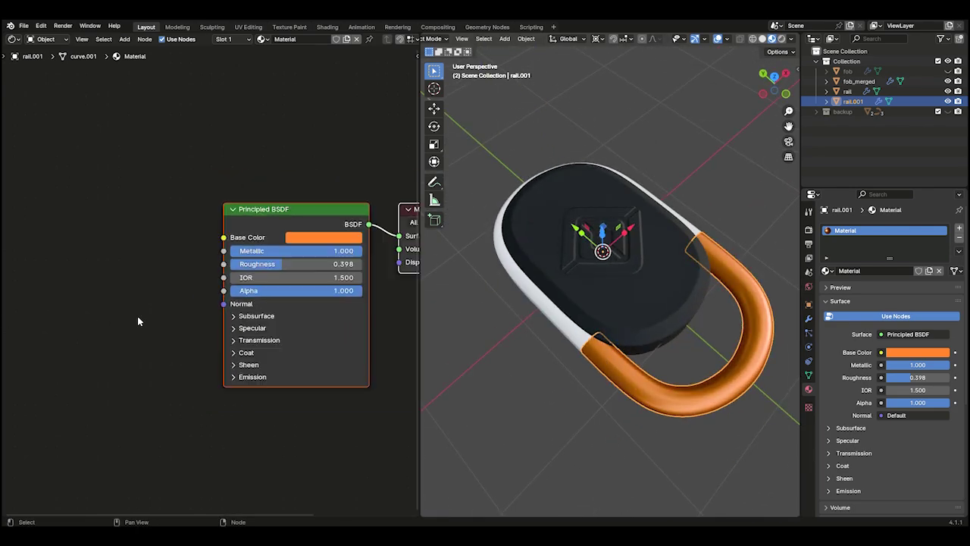
key(shift+a)
click(137, 316)
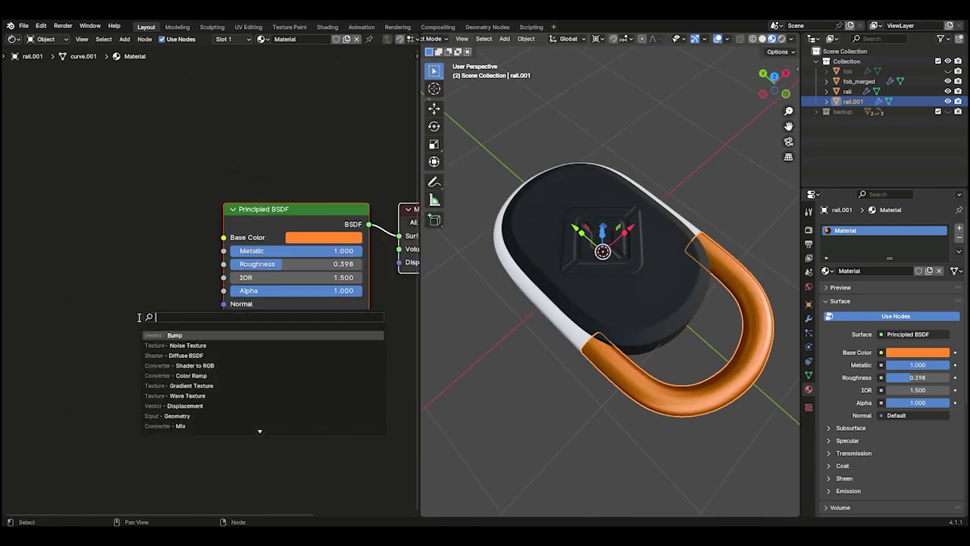
text(b)
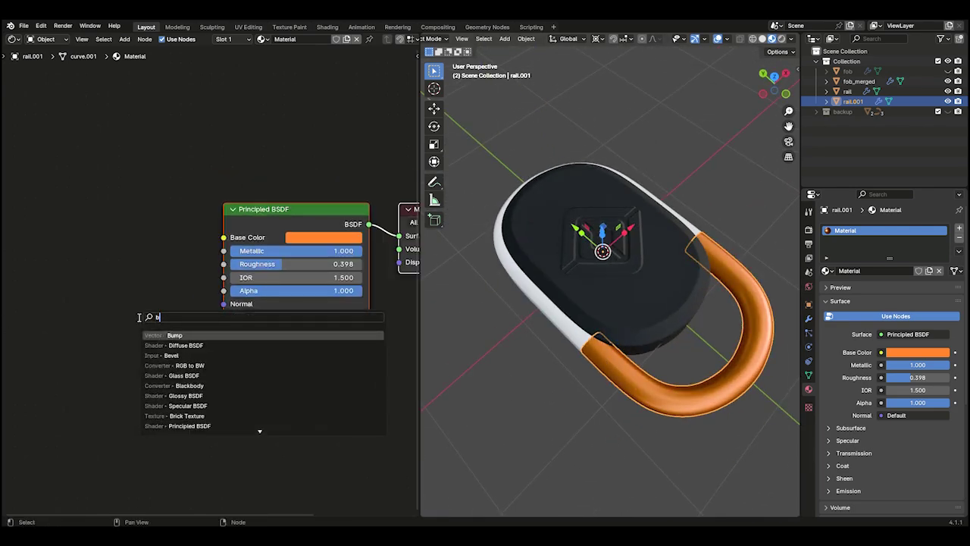
click(212, 332)
click(91, 296)
middle_drag(91, 295, 258, 281)
Add a Noise Texture node in front of the Bump node
scroll(257, 280, down, 2)
key(shift+a)
click(166, 314)
text(no)
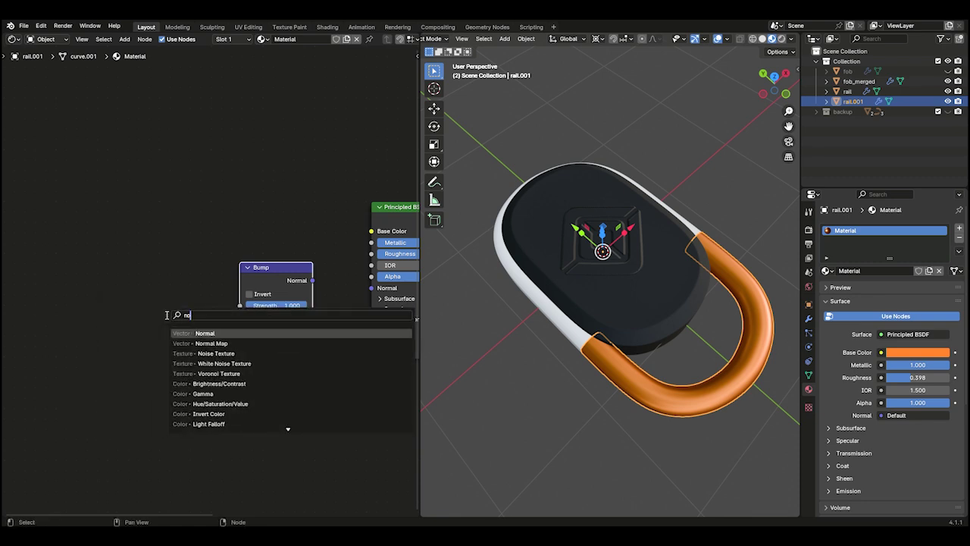
text(ise)
key(Return)
click(163, 258)
scroll(182, 262, up, 3)
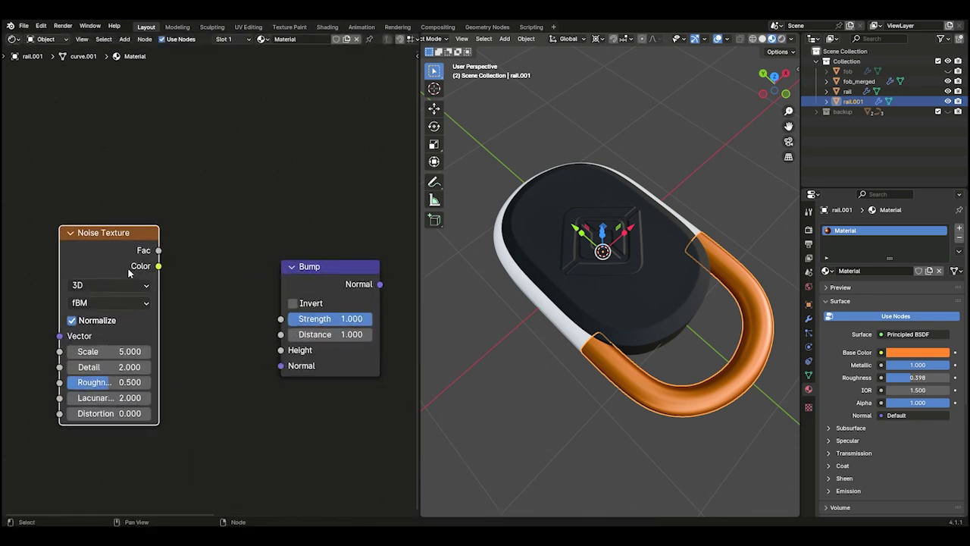
scroll(221, 251, up, 1)
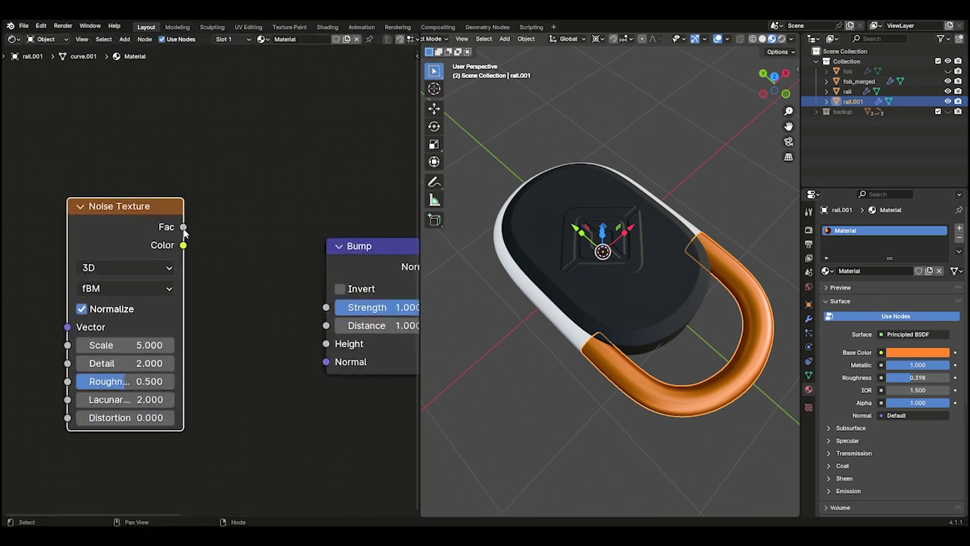
Connect the noise Fac output to the Bump height and the Bump normal output to the Principled BSDF normal
drag(183, 228, 327, 343)
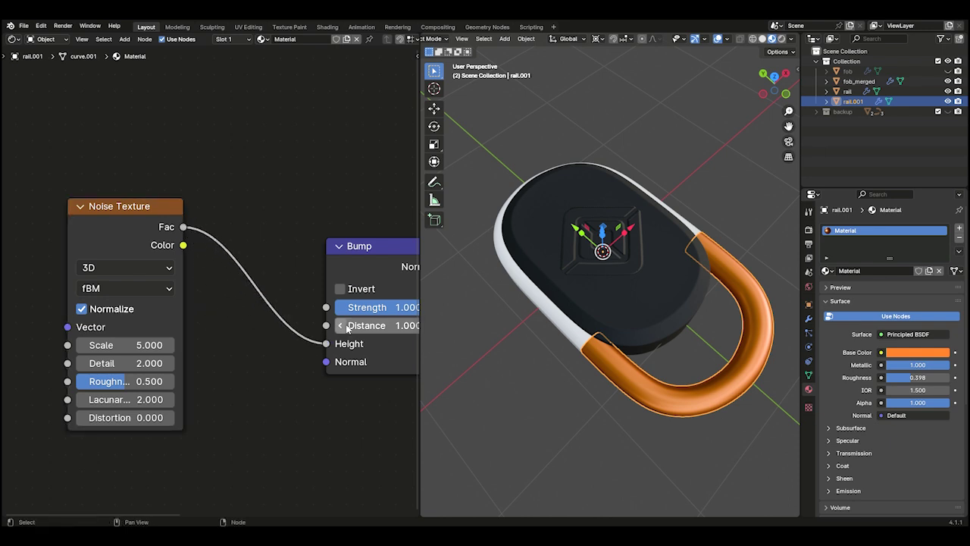
key(Home)
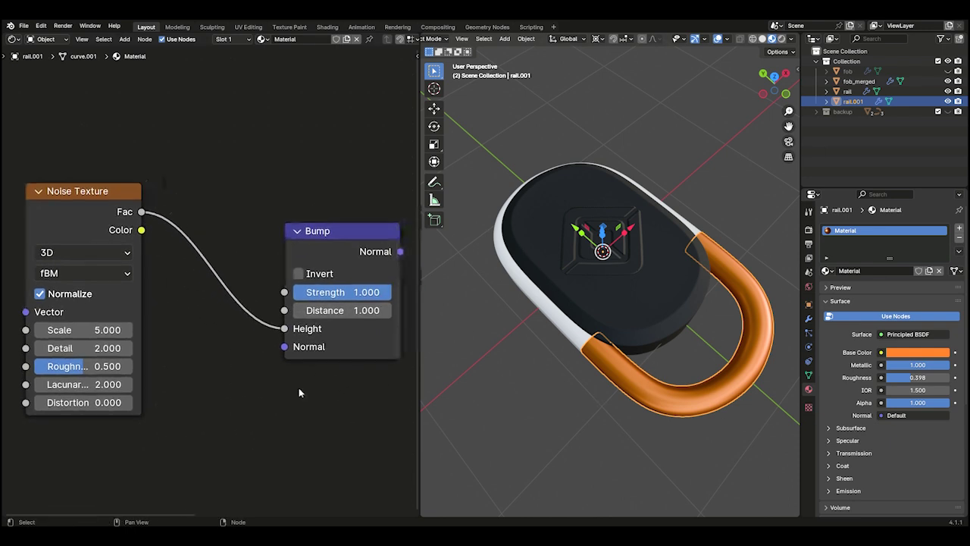
ctrl+scroll(306, 370, down, 5)
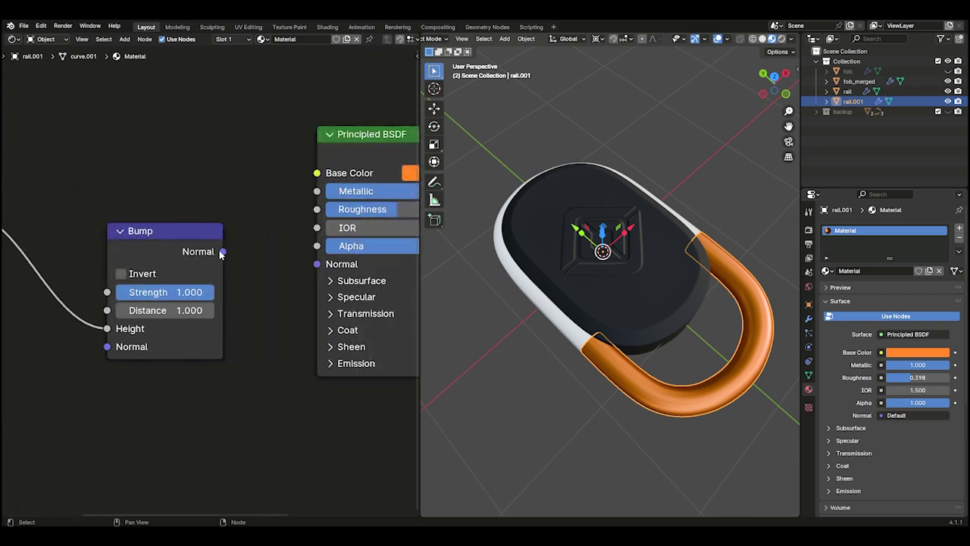
drag(223, 251, 316, 264)
scroll(720, 377, up, 1)
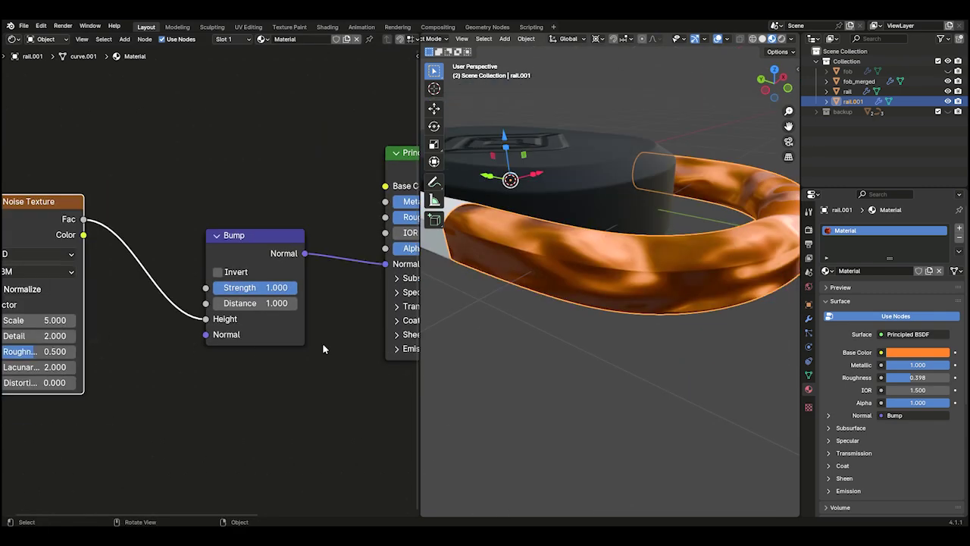
Add connected Texture Coordinate and Mapping nodes to drive the Noise Texture's vector
scroll(324, 349, down, 1)
middle_drag(48, 368, 286, 387)
scroll(286, 387, up, 1)
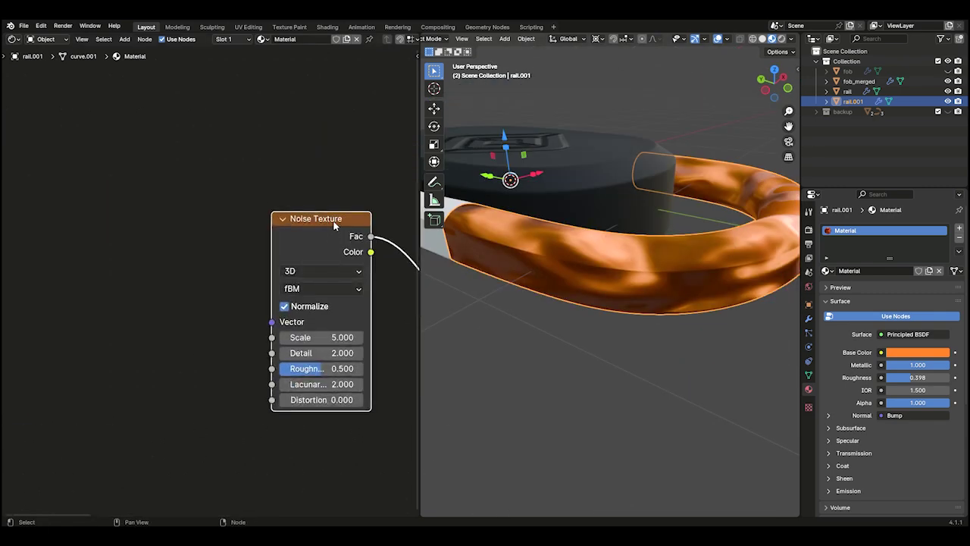
key(ctrl+t)
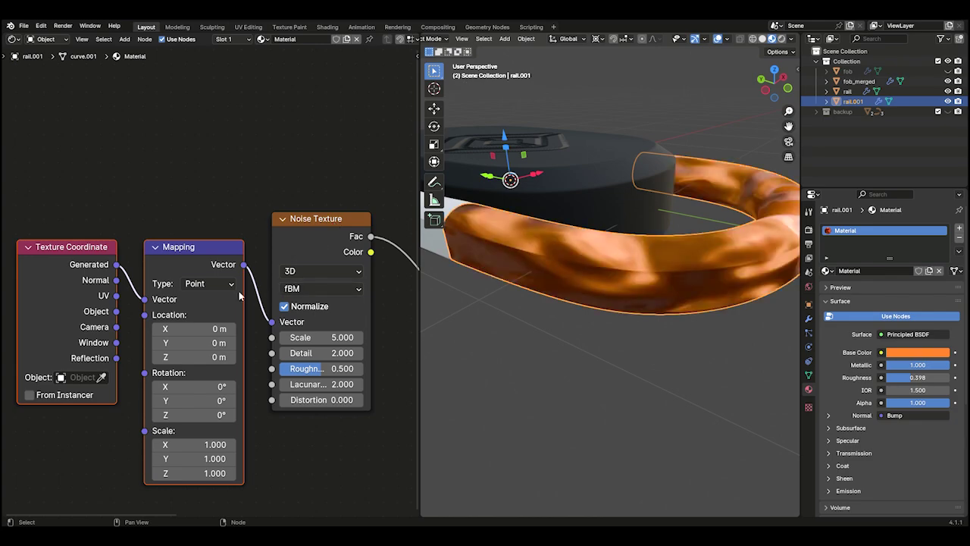
Set the Noise Texture to scale 750, detail 2.8 and roughness 0.45, and lower the Bump node's strength
middle_drag(523, 326, 593, 376)
scroll(593, 376, up, 3)
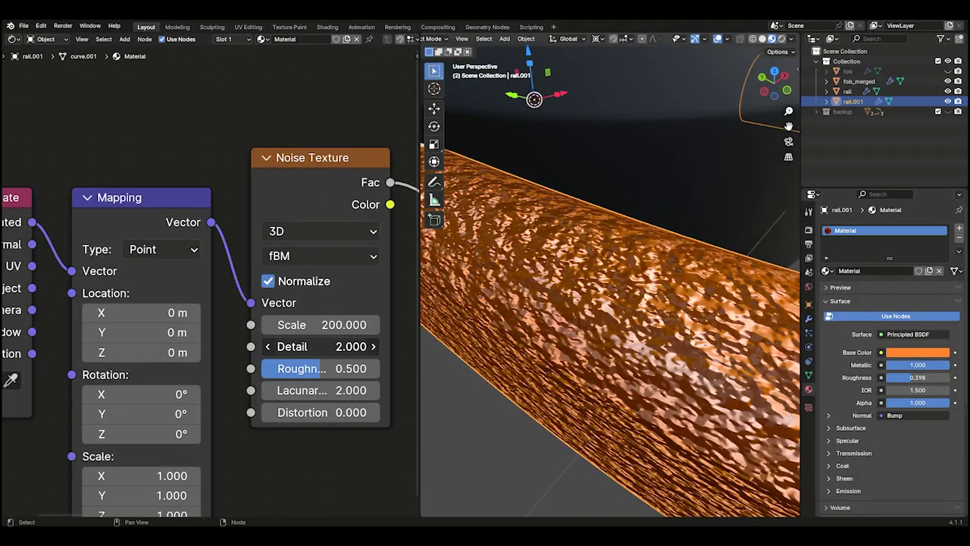
mouse_move(303, 346)
mouse_down()
mouse_move(281, 347)
mouse_move(332, 346)
mouse_move(300, 348)
mouse_up()
scroll(240, 362, down, 4)
middle_drag(244, 372, 113, 371)
middle_drag(409, 285, 254, 309)
drag(265, 306, 218, 306)
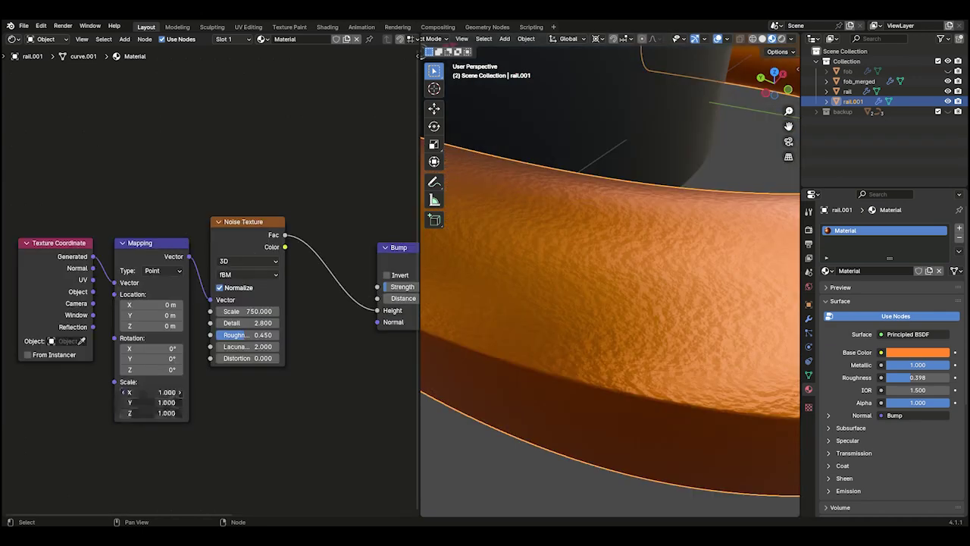
Set the Mapping scale to 4.8 on all axes and the noise scale to 100, adjusting the Mapping's Y scale
drag(152, 413, 186, 413)
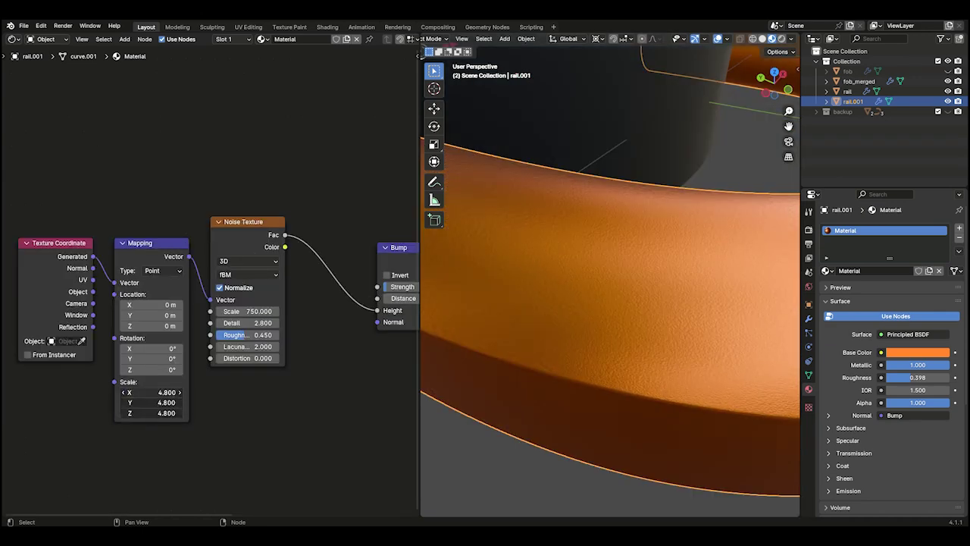
click(247, 311)
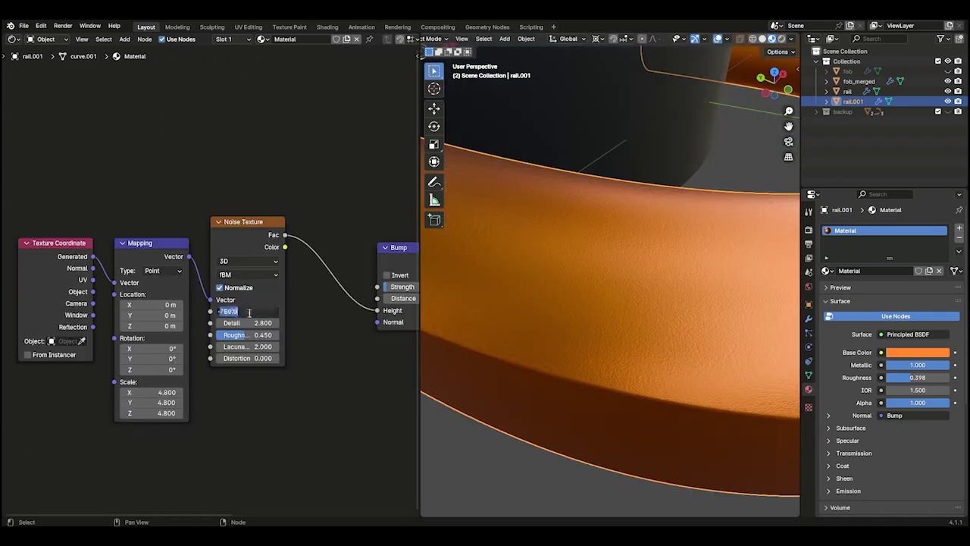
key(Return)
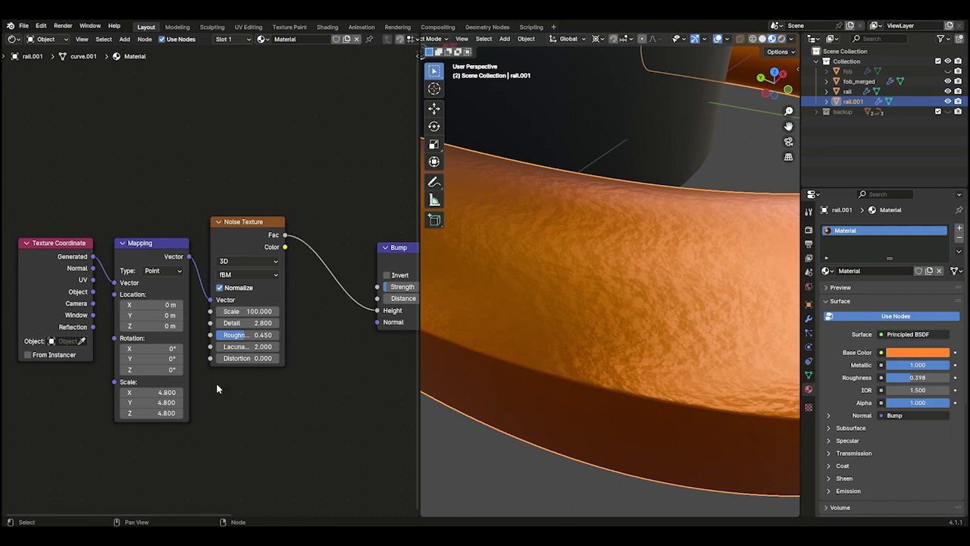
drag(151, 402, 263, 402)
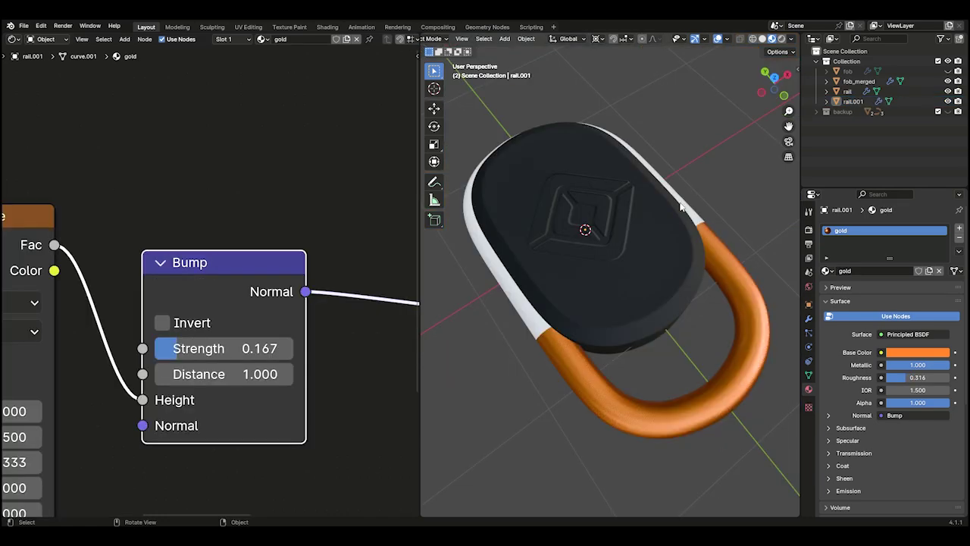
Assign the existing silver material to the rail object
click(848, 91)
click(825, 273)
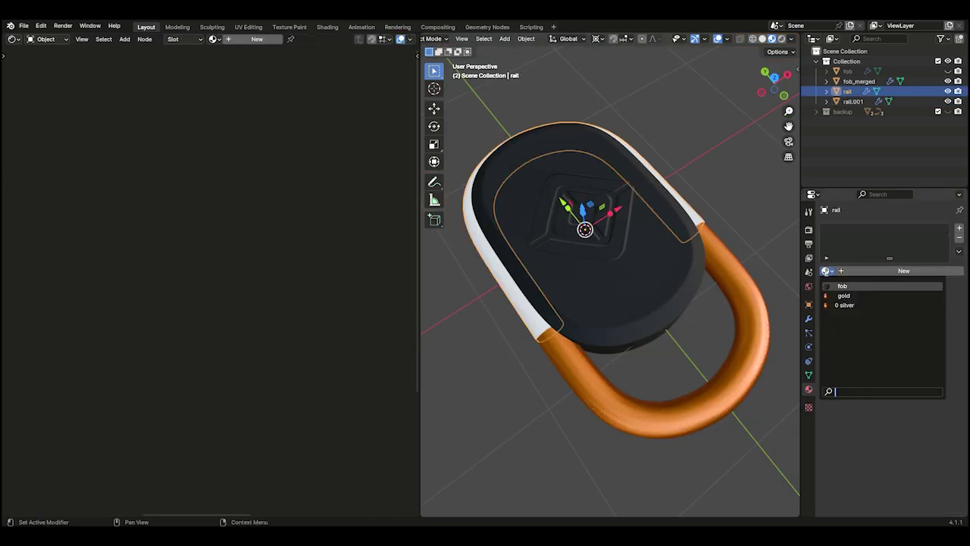
click(842, 303)
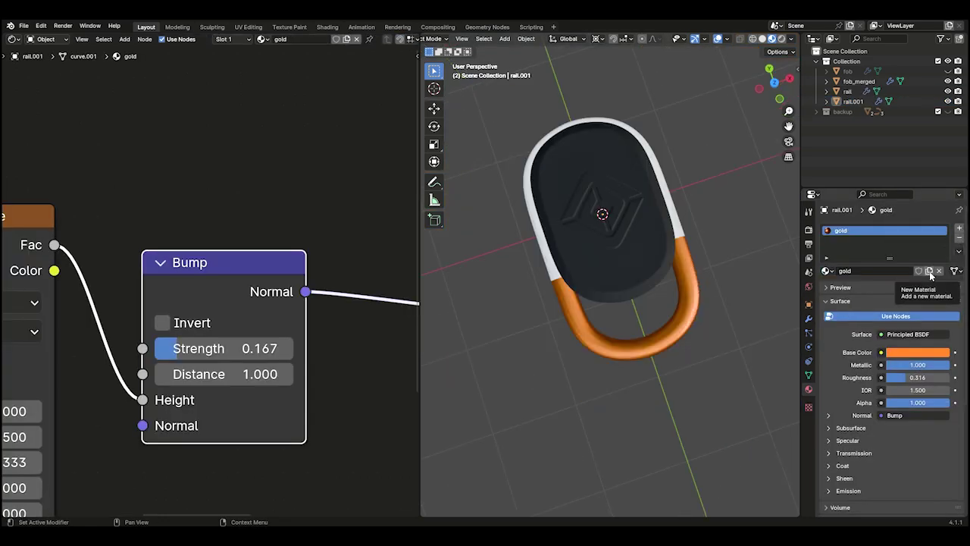
Duplicate the gold material on rail.001 and rename the copy silver
click(929, 271)
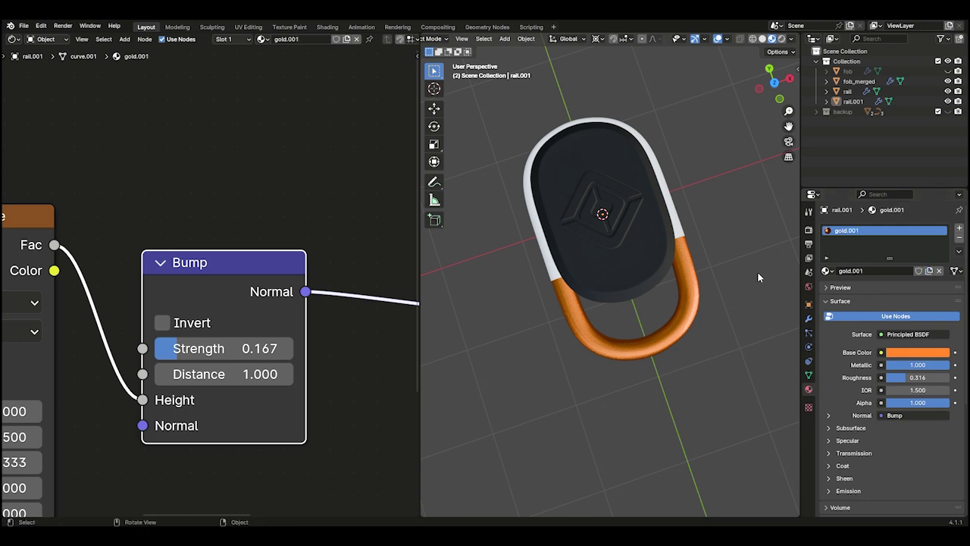
middle_drag(781, 266, 667, 266)
click(879, 270)
text(silver)
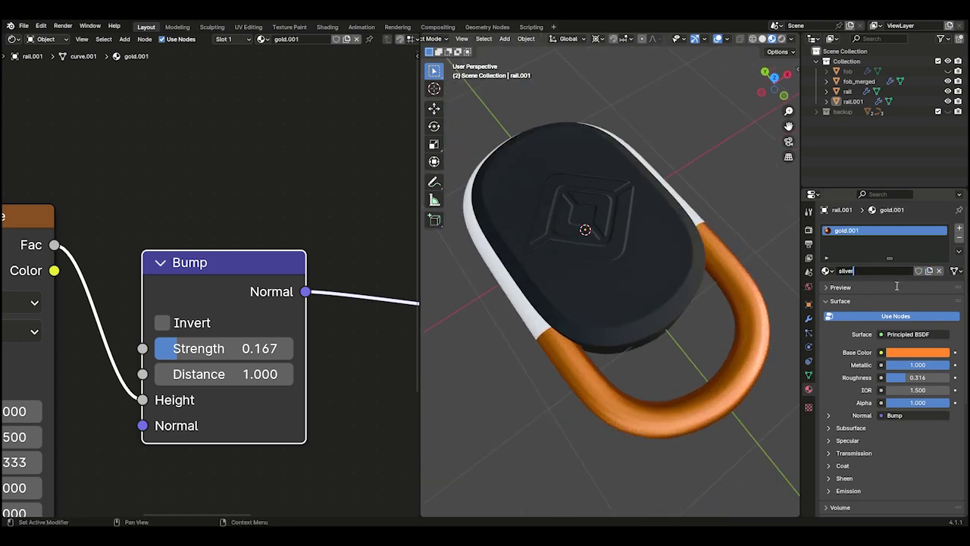
key(Return)
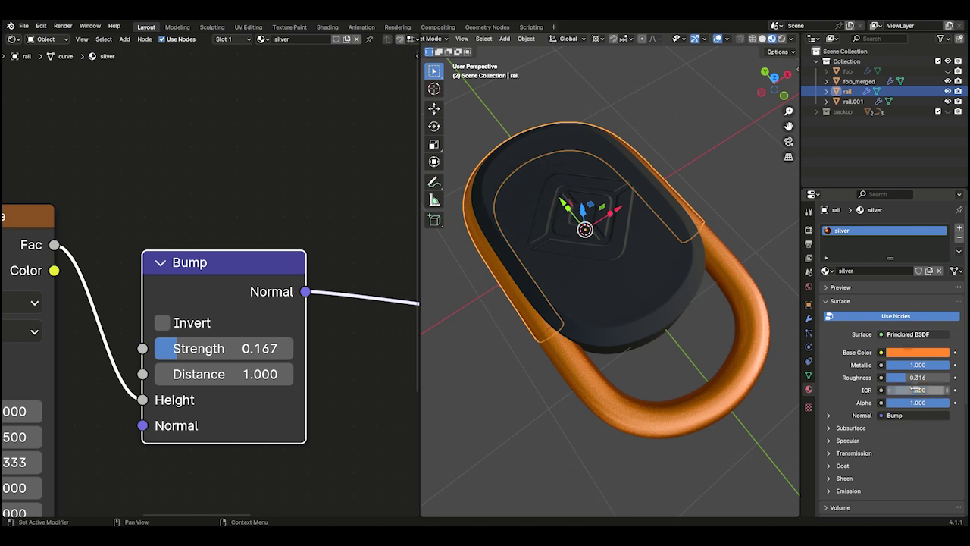
Change the silver material's base color on the rail object to a pale, nearly neutral grey
click(914, 354)
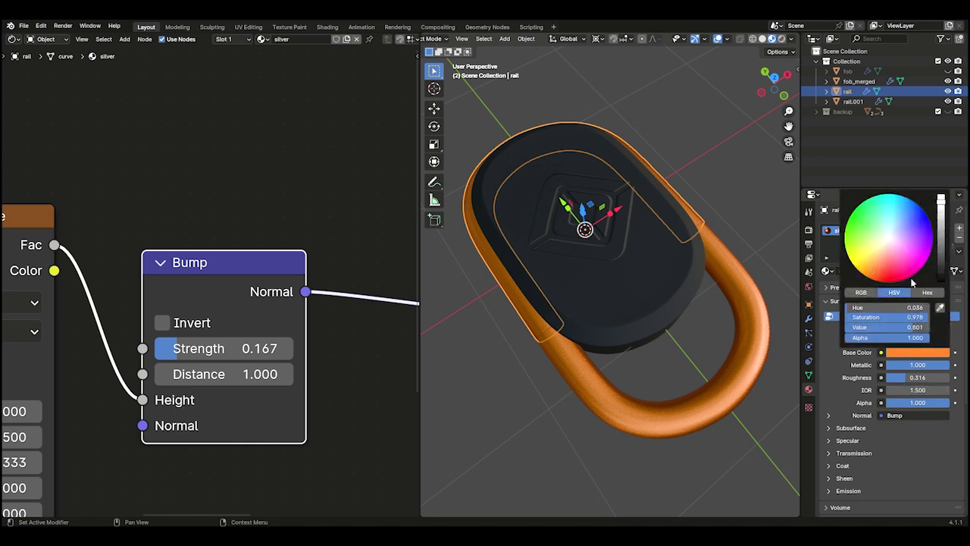
drag(892, 255, 888, 240)
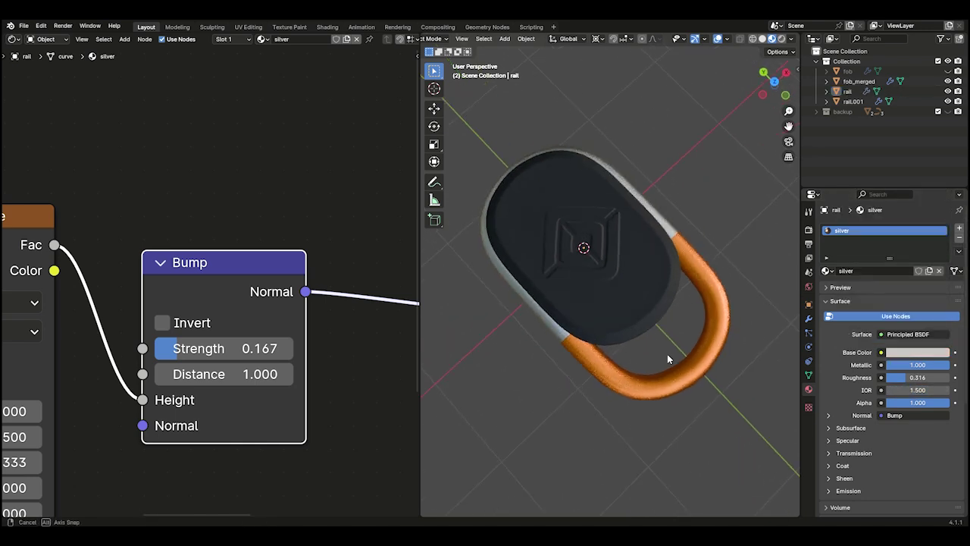